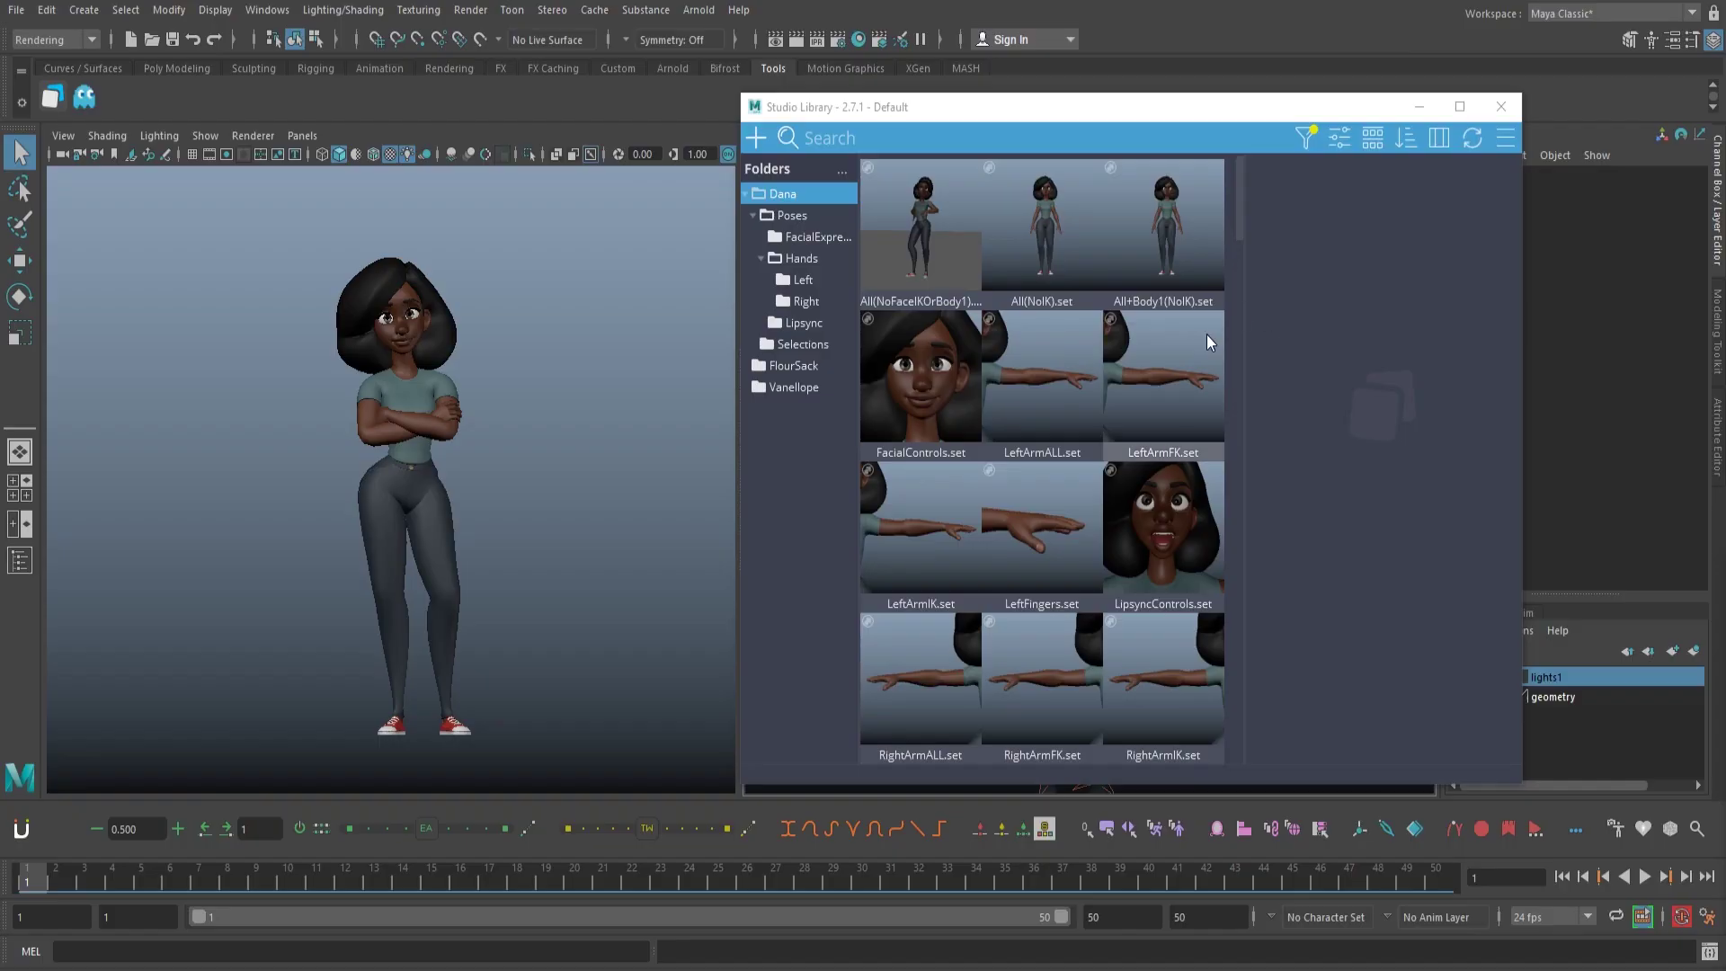
Create a new folder named Test in the library's folder tree
scroll(1216, 338, down, 3)
scroll(1216, 338, down, 7)
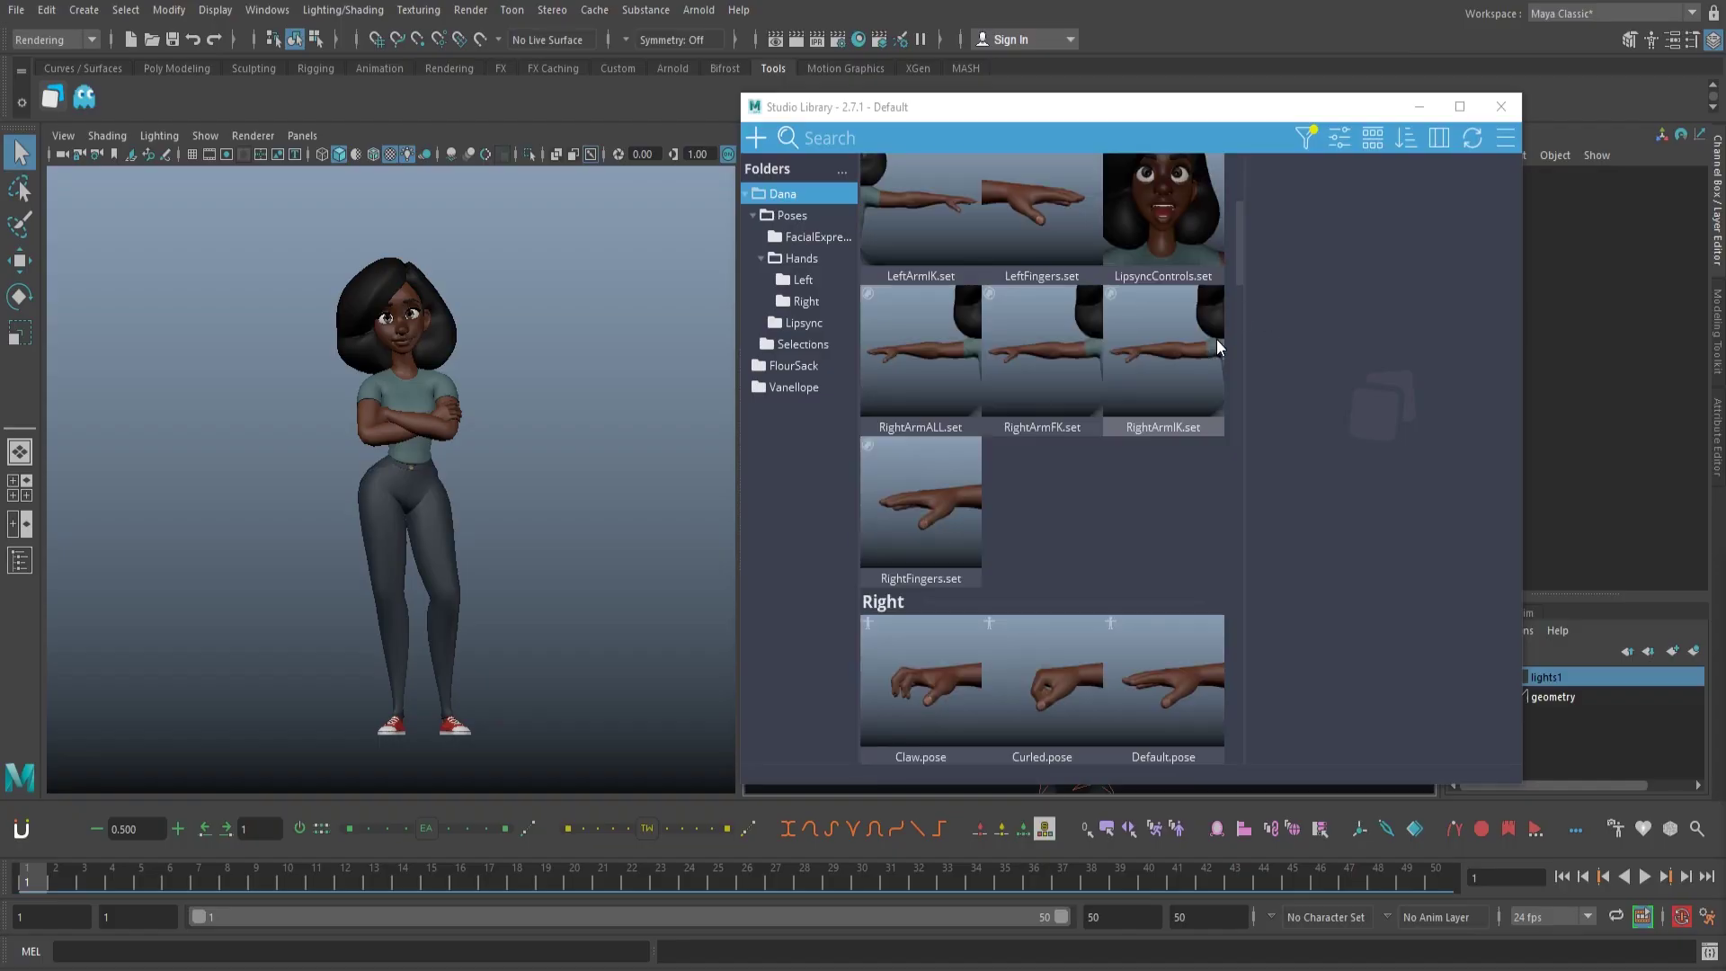
scroll(1217, 338, down, 4)
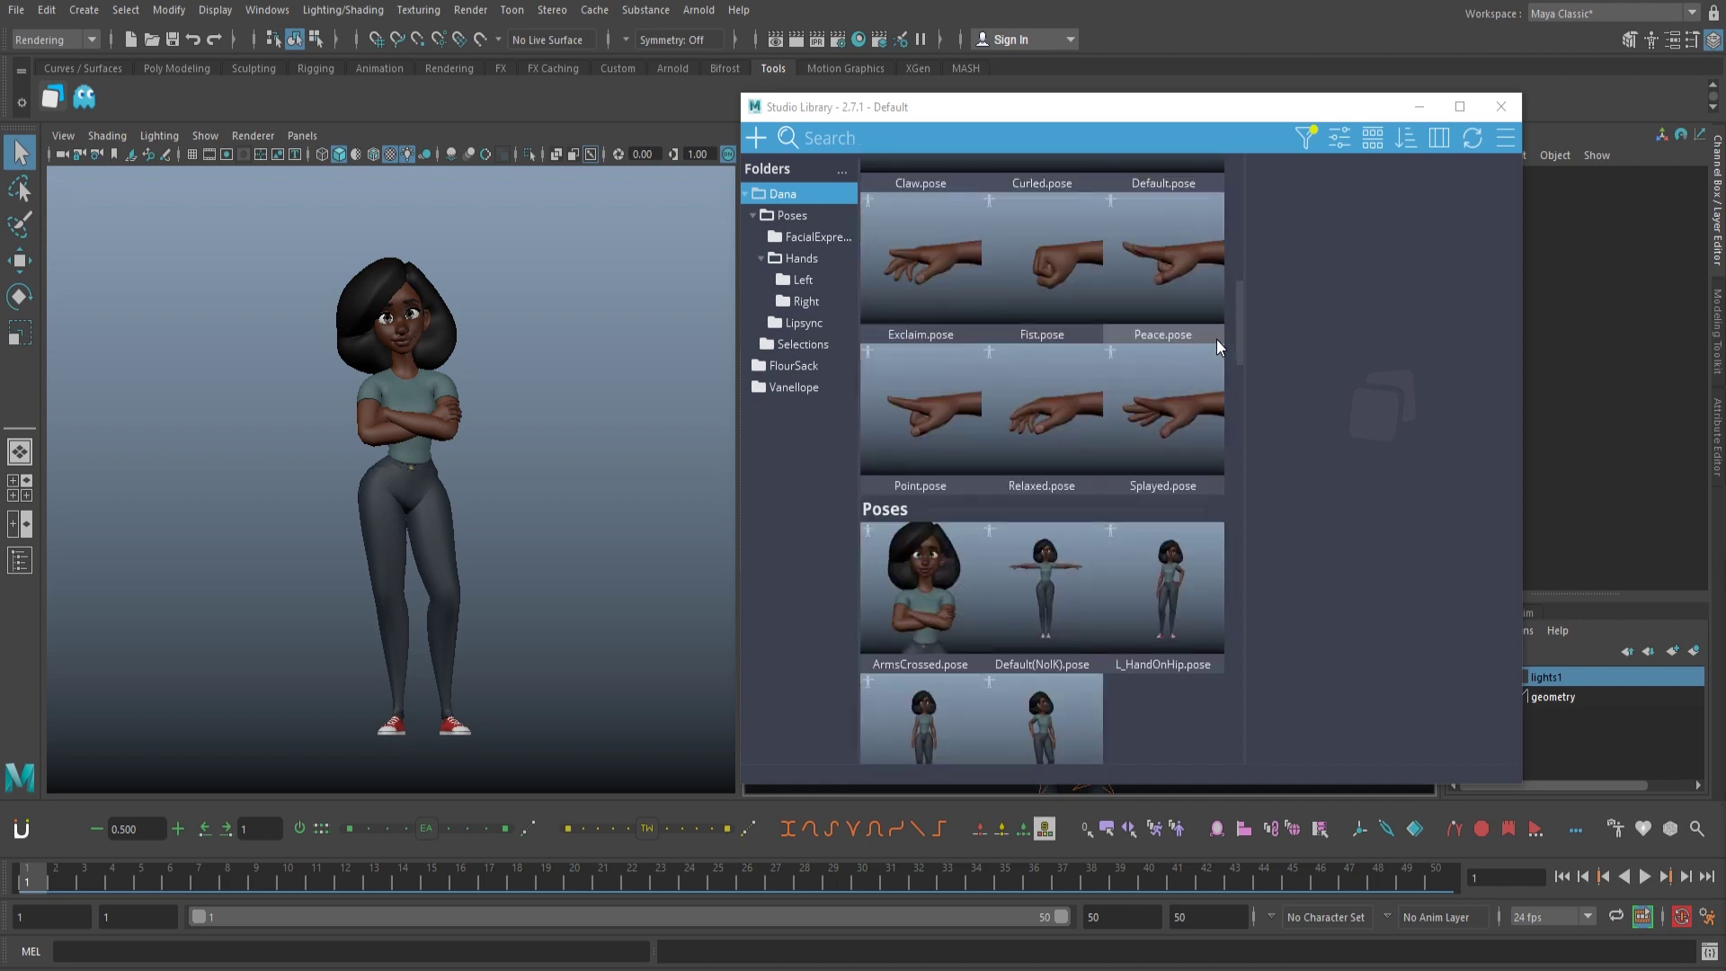
scroll(1216, 338, down, 8)
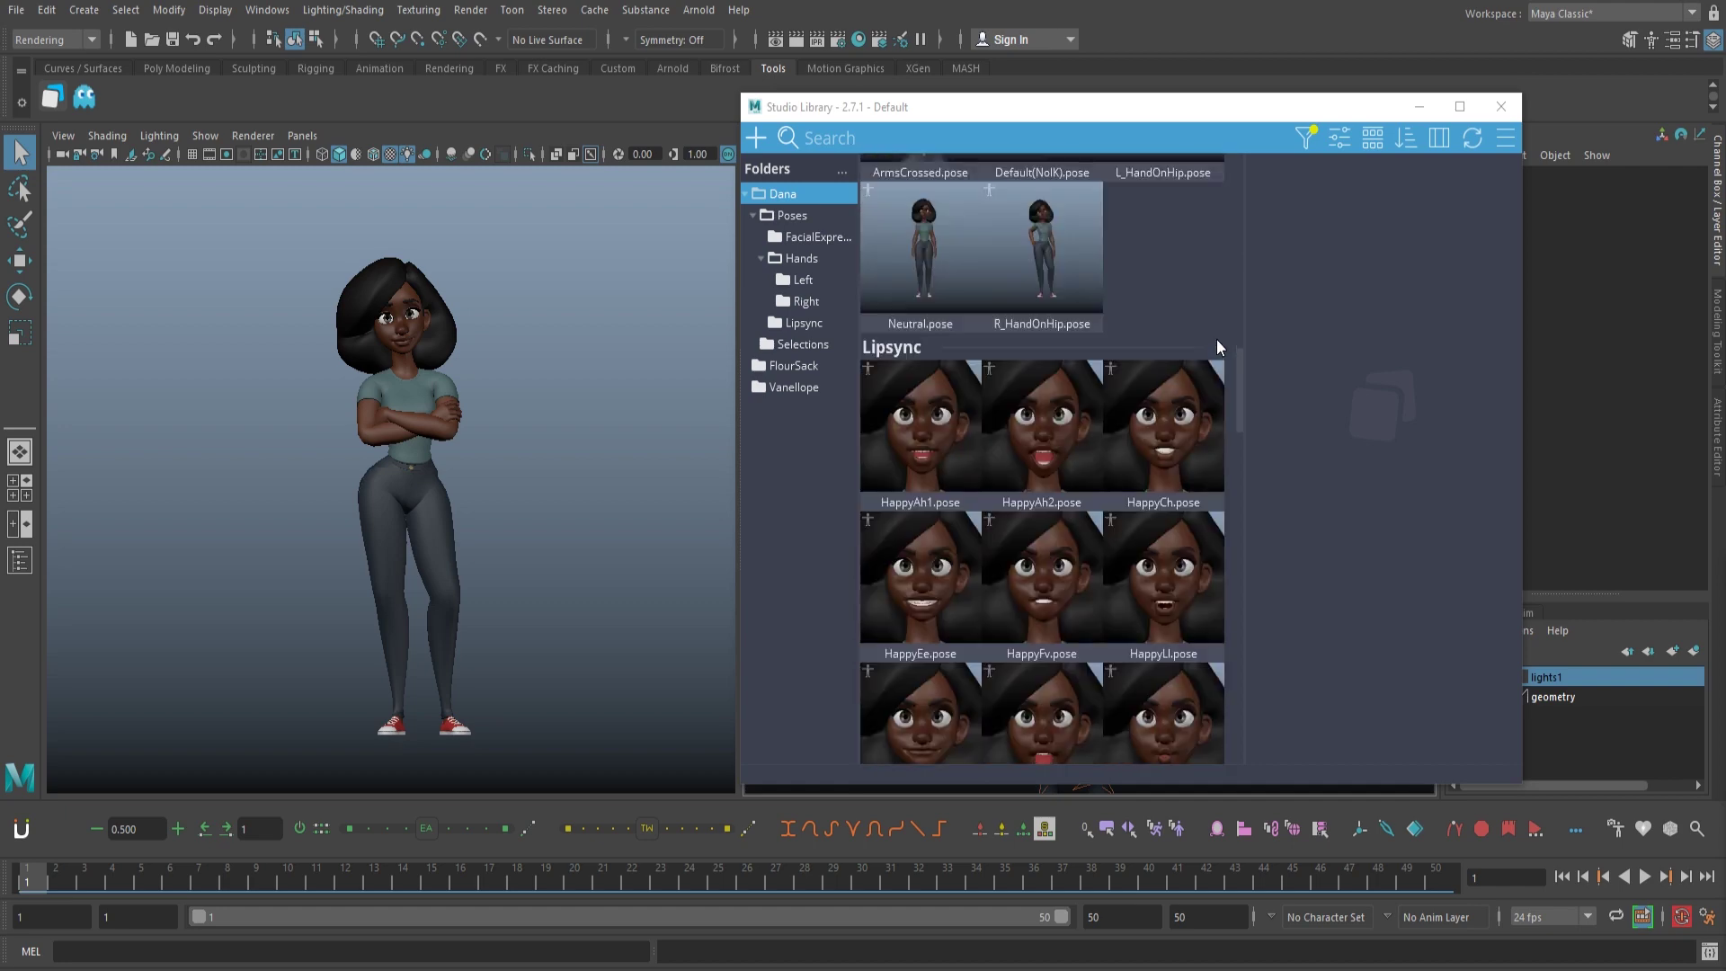
scroll(1217, 338, down, 6)
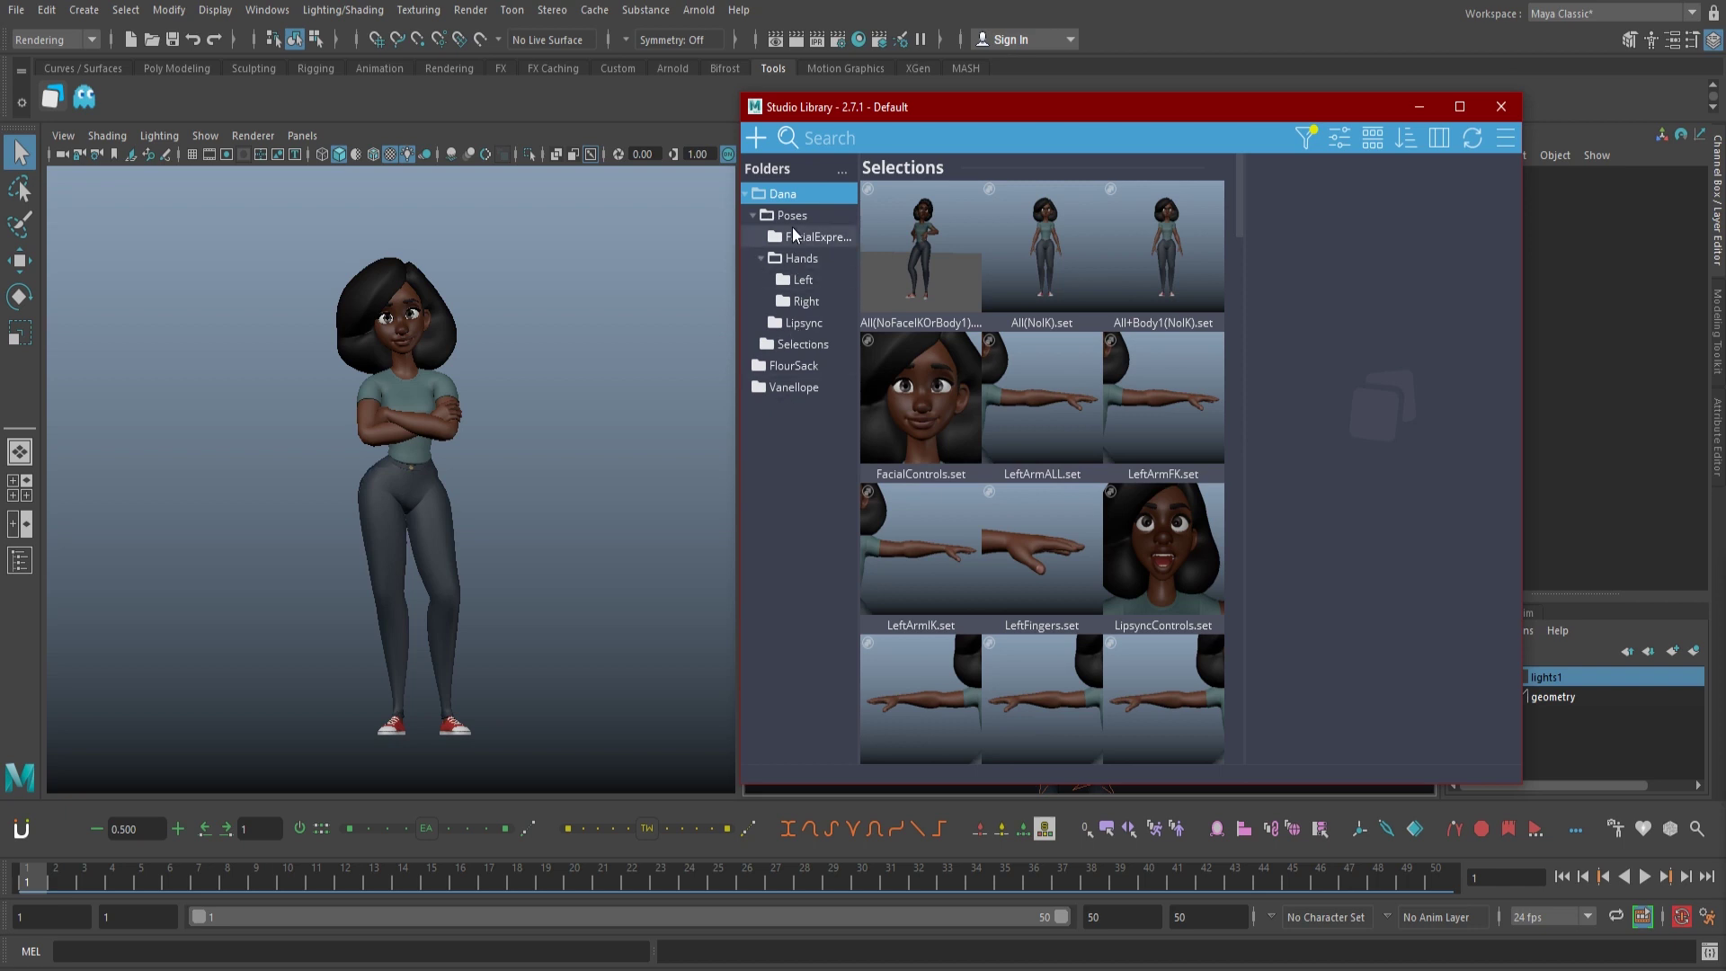
click(782, 386)
right_click(779, 413)
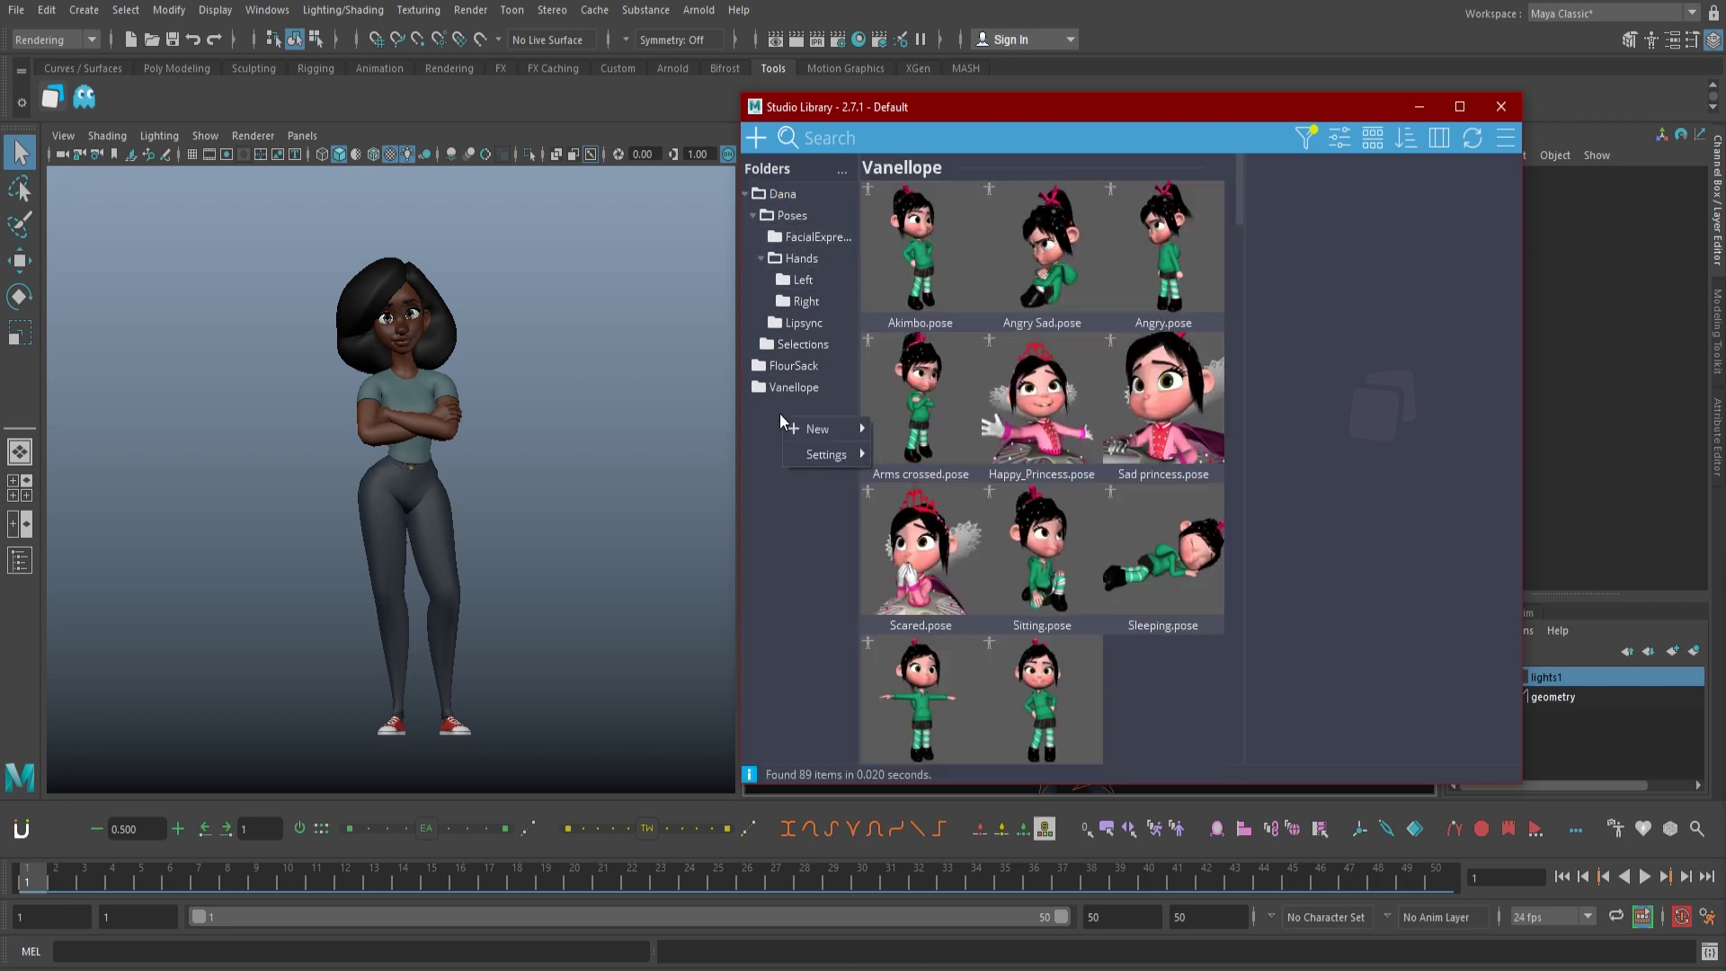
mouse_move(816, 428)
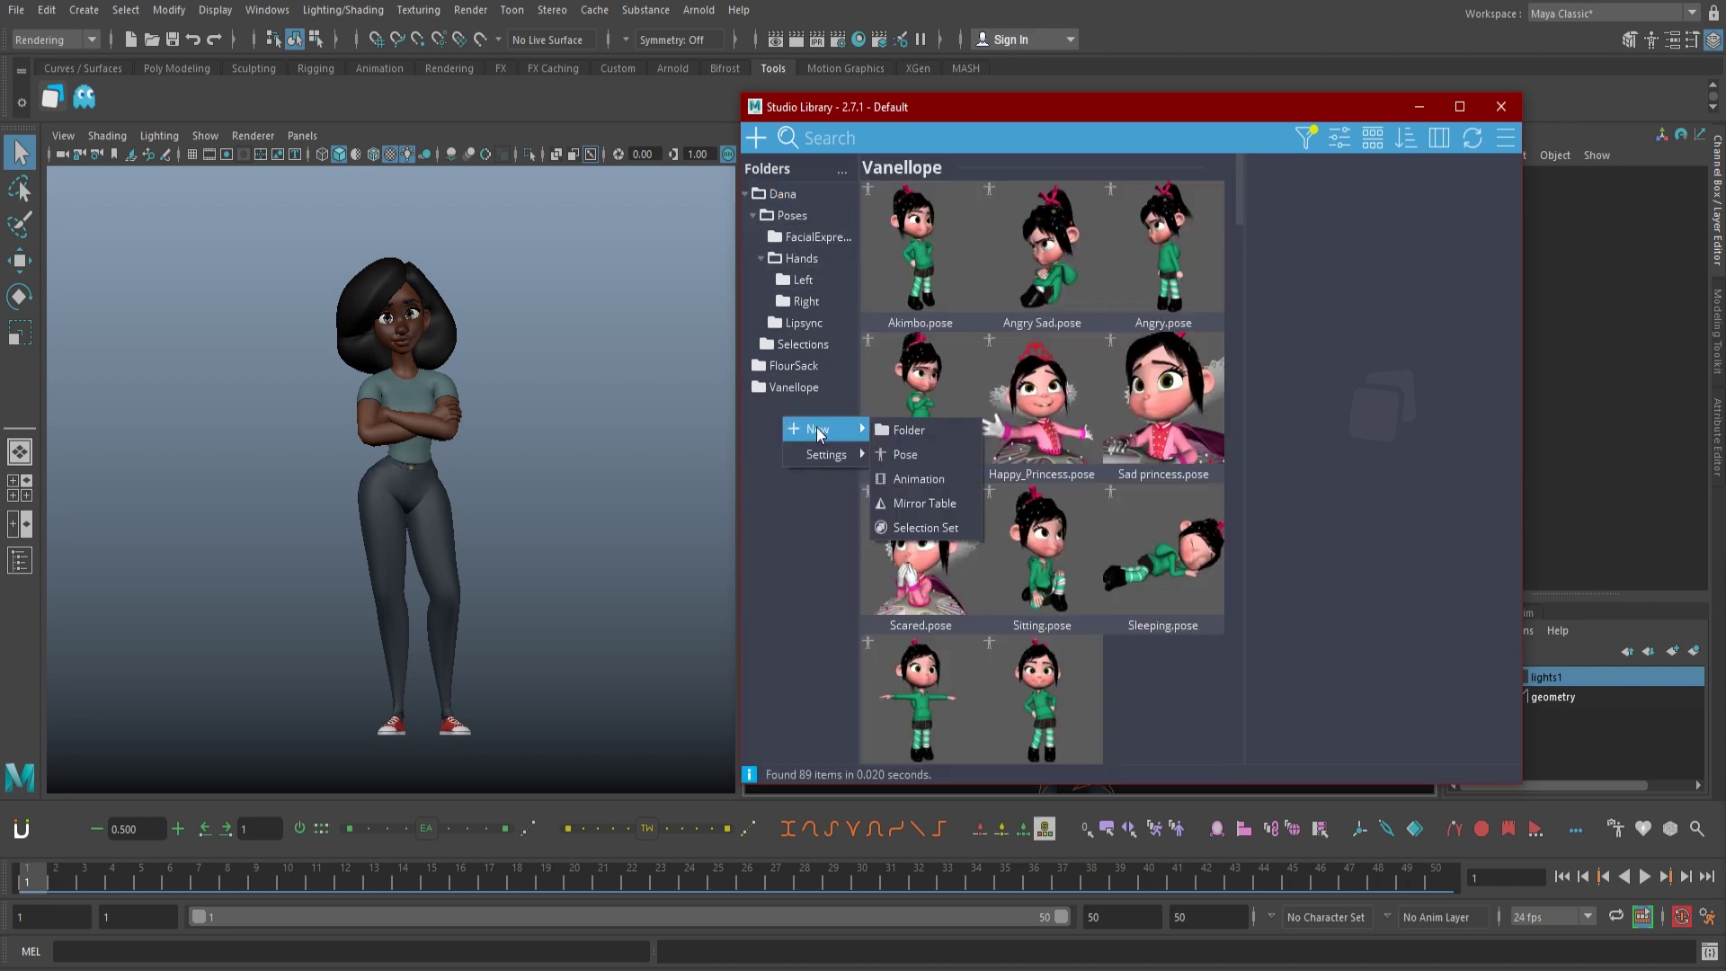
click(915, 433)
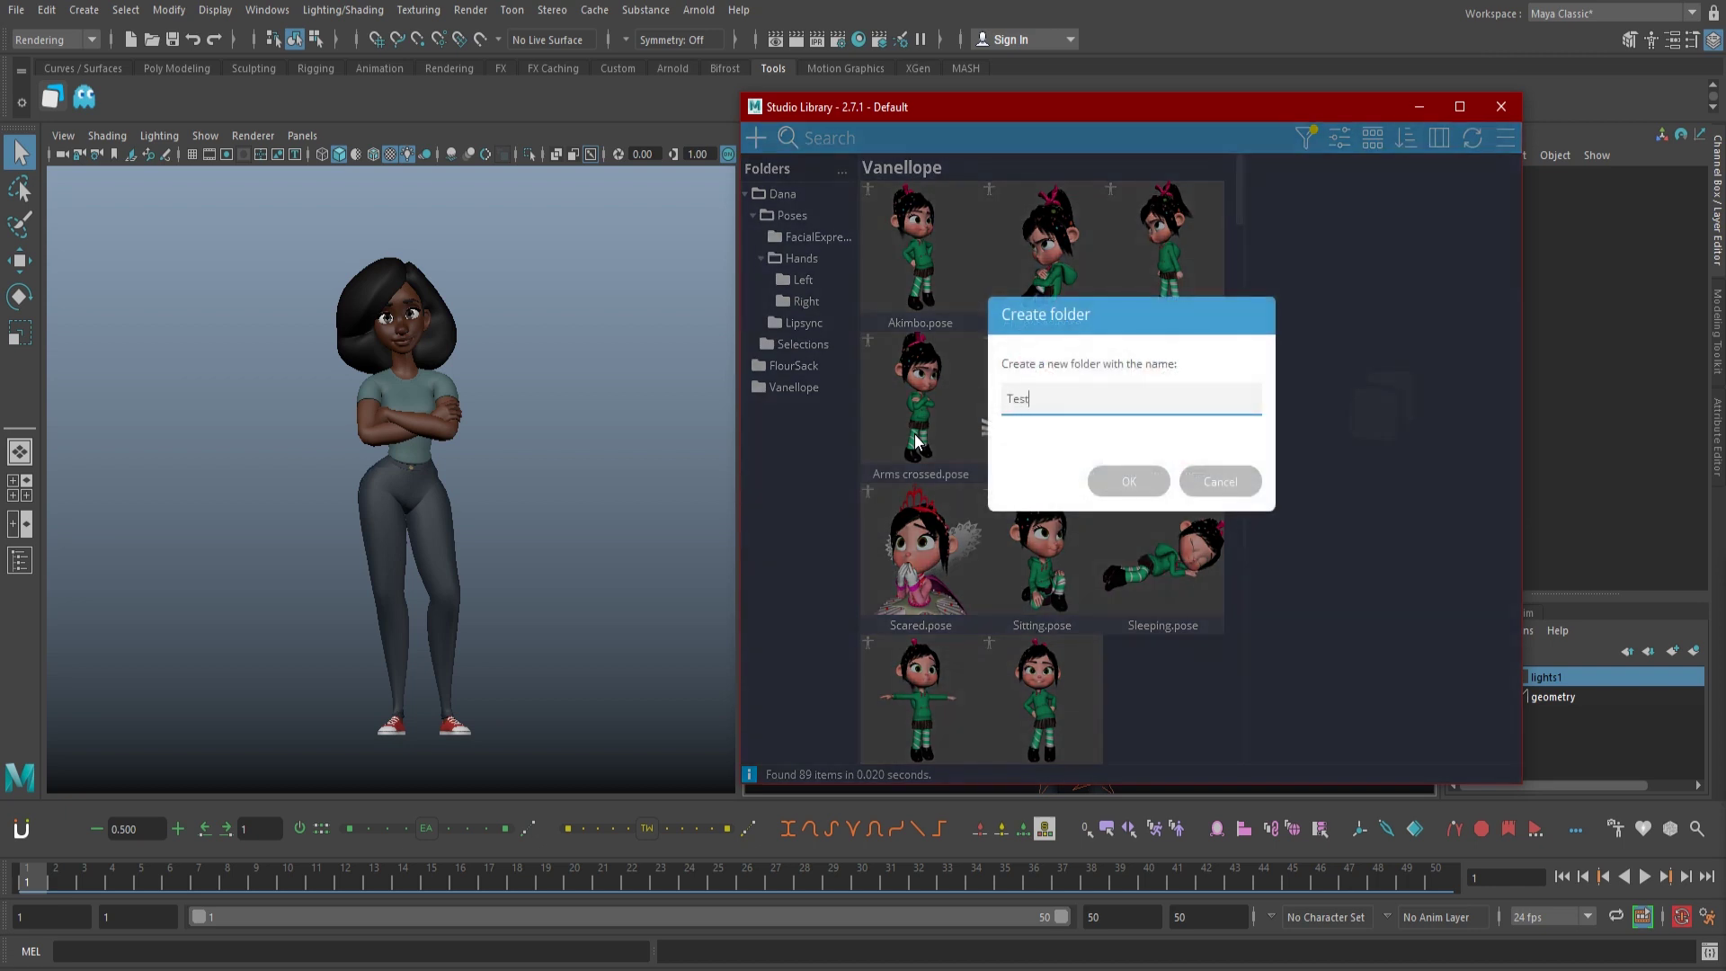
click(1110, 471)
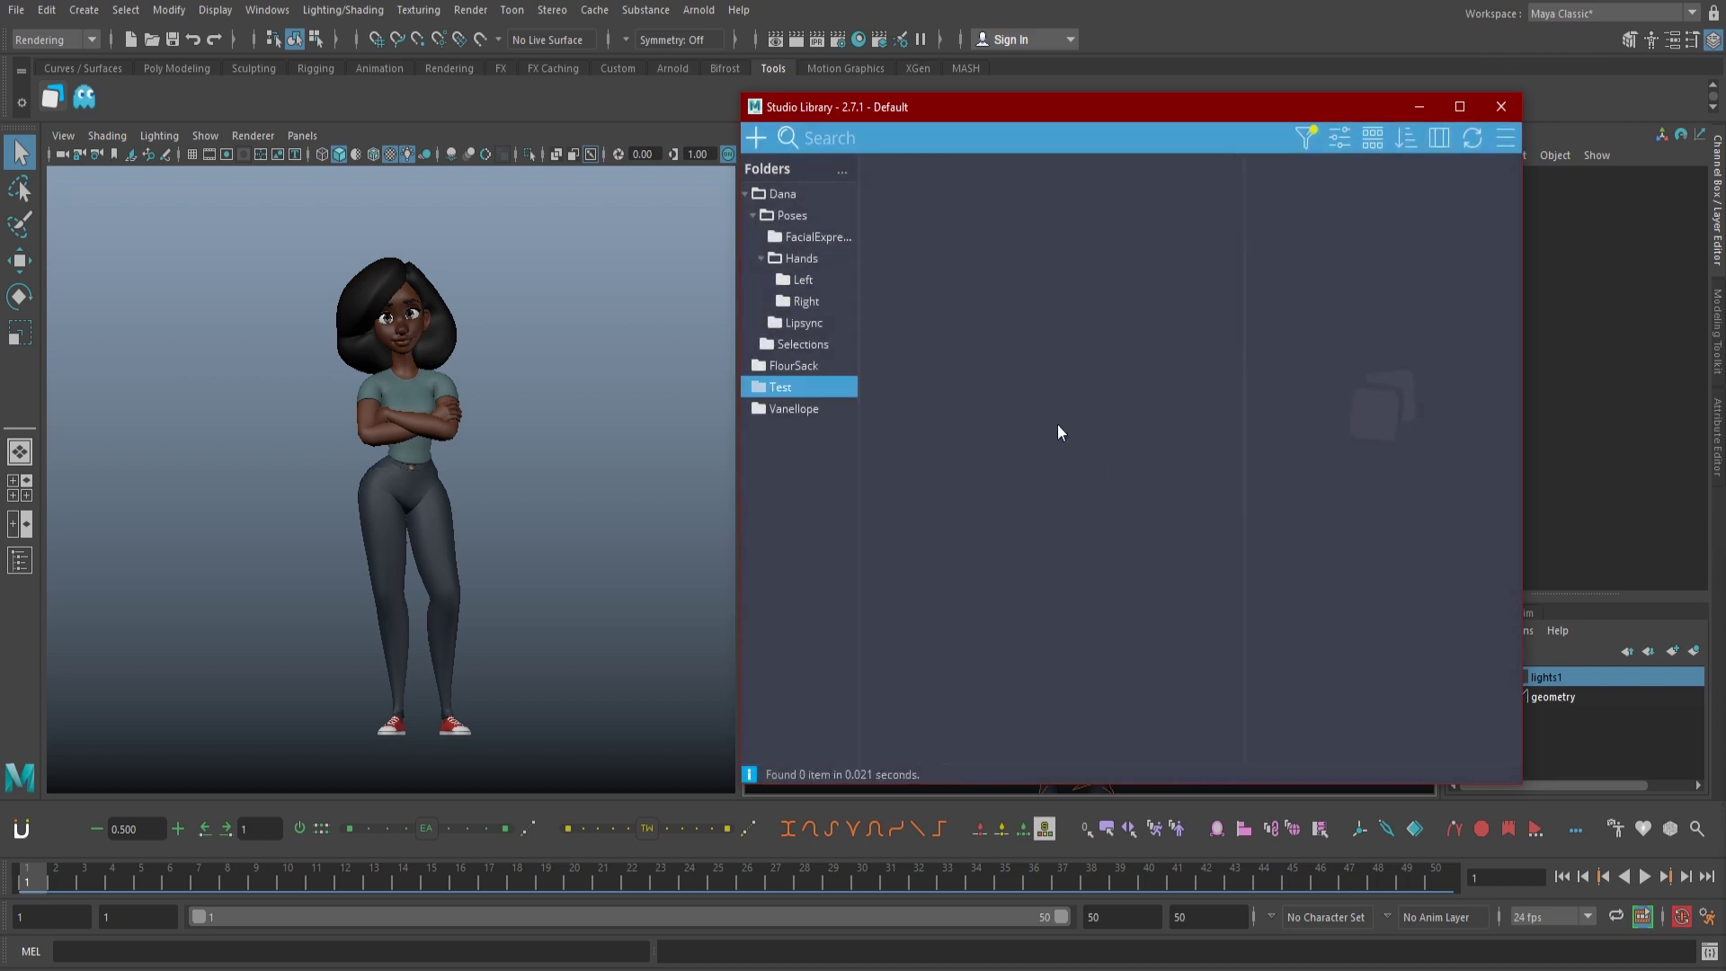
Add an empty Selections folder inside the Test folder
click(750, 138)
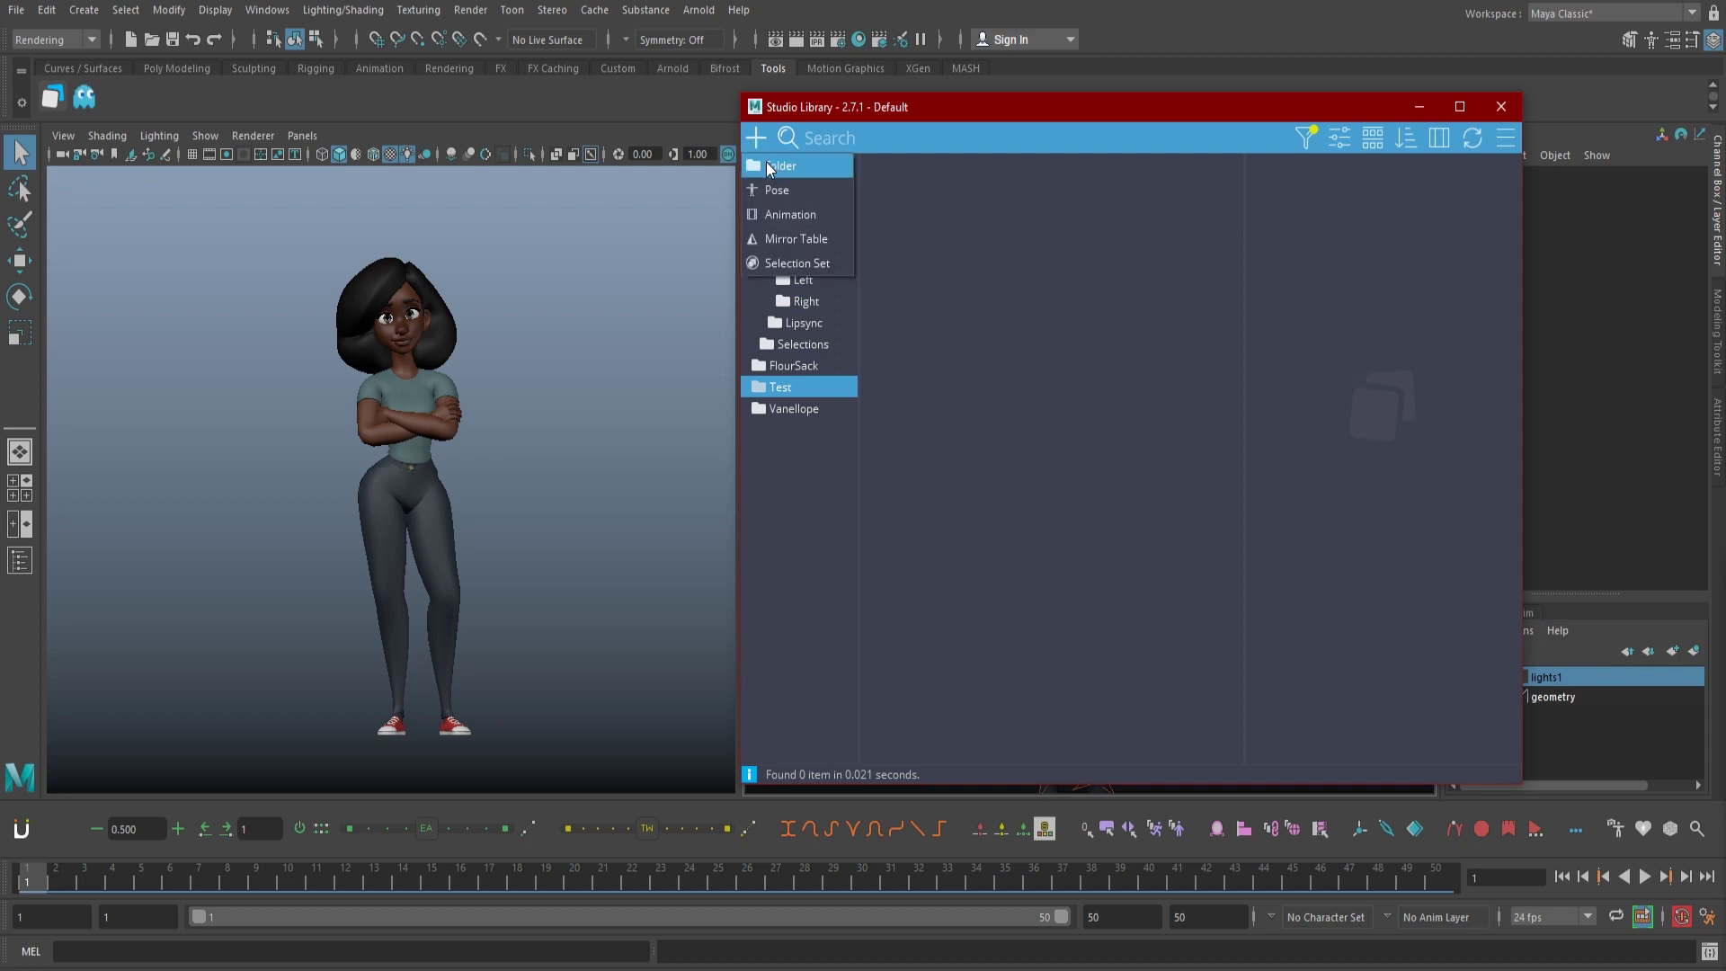
click(811, 442)
click(780, 408)
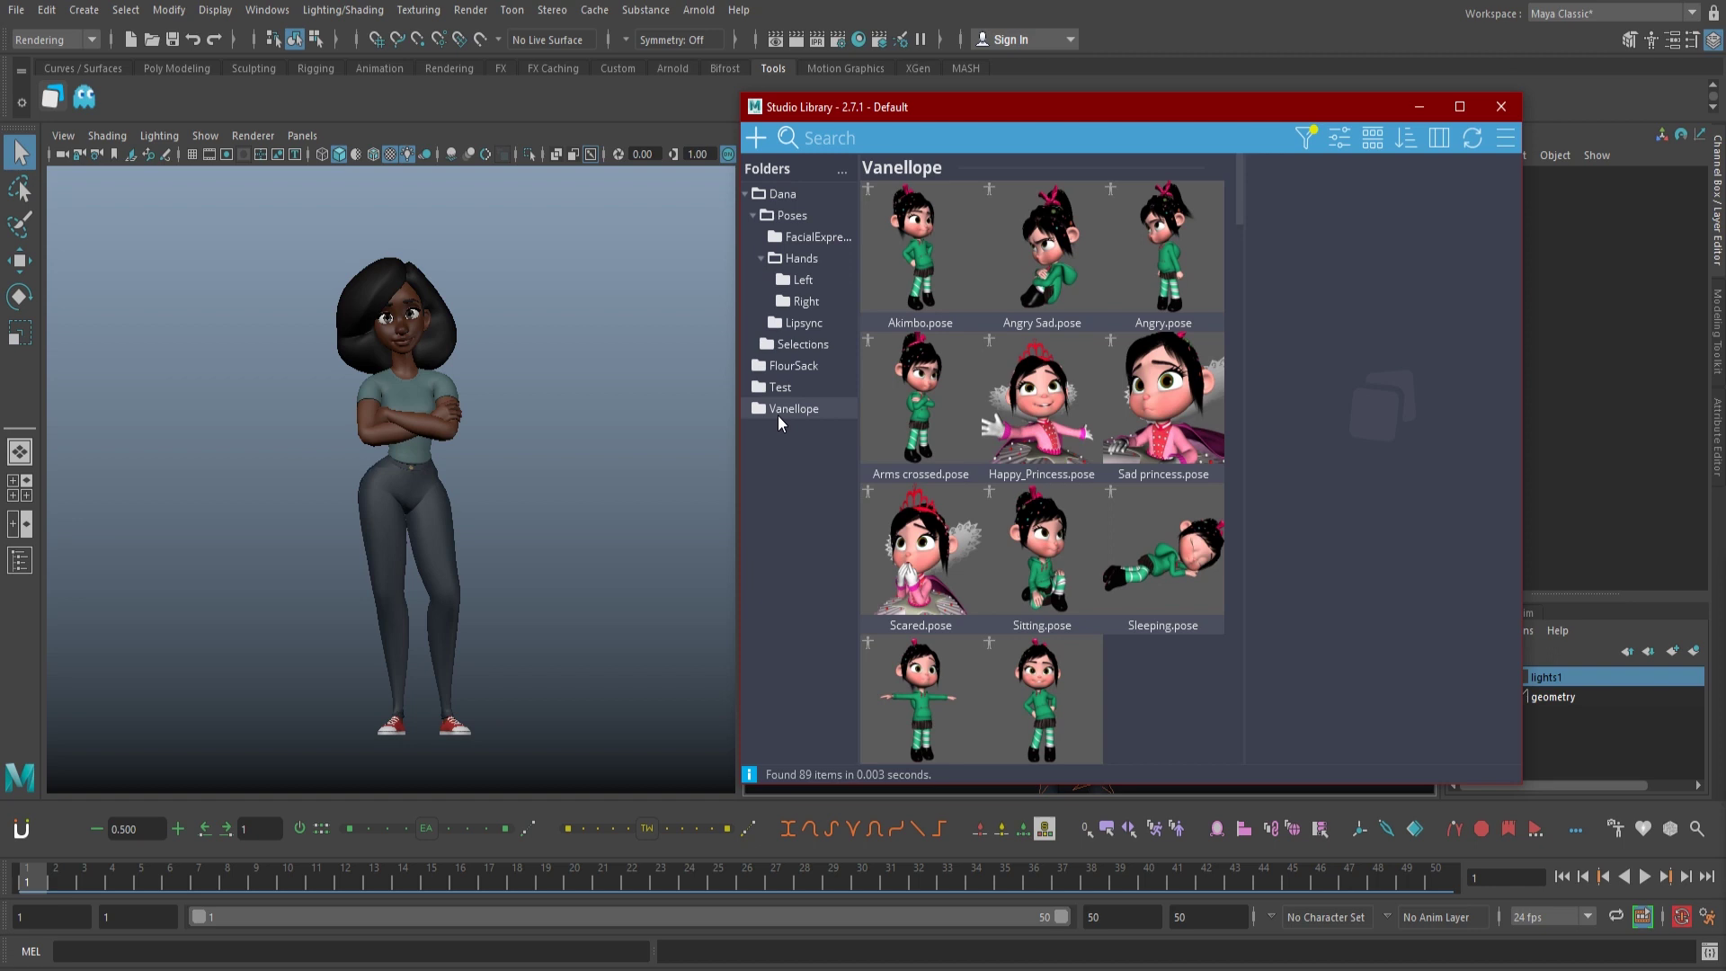
click(796, 392)
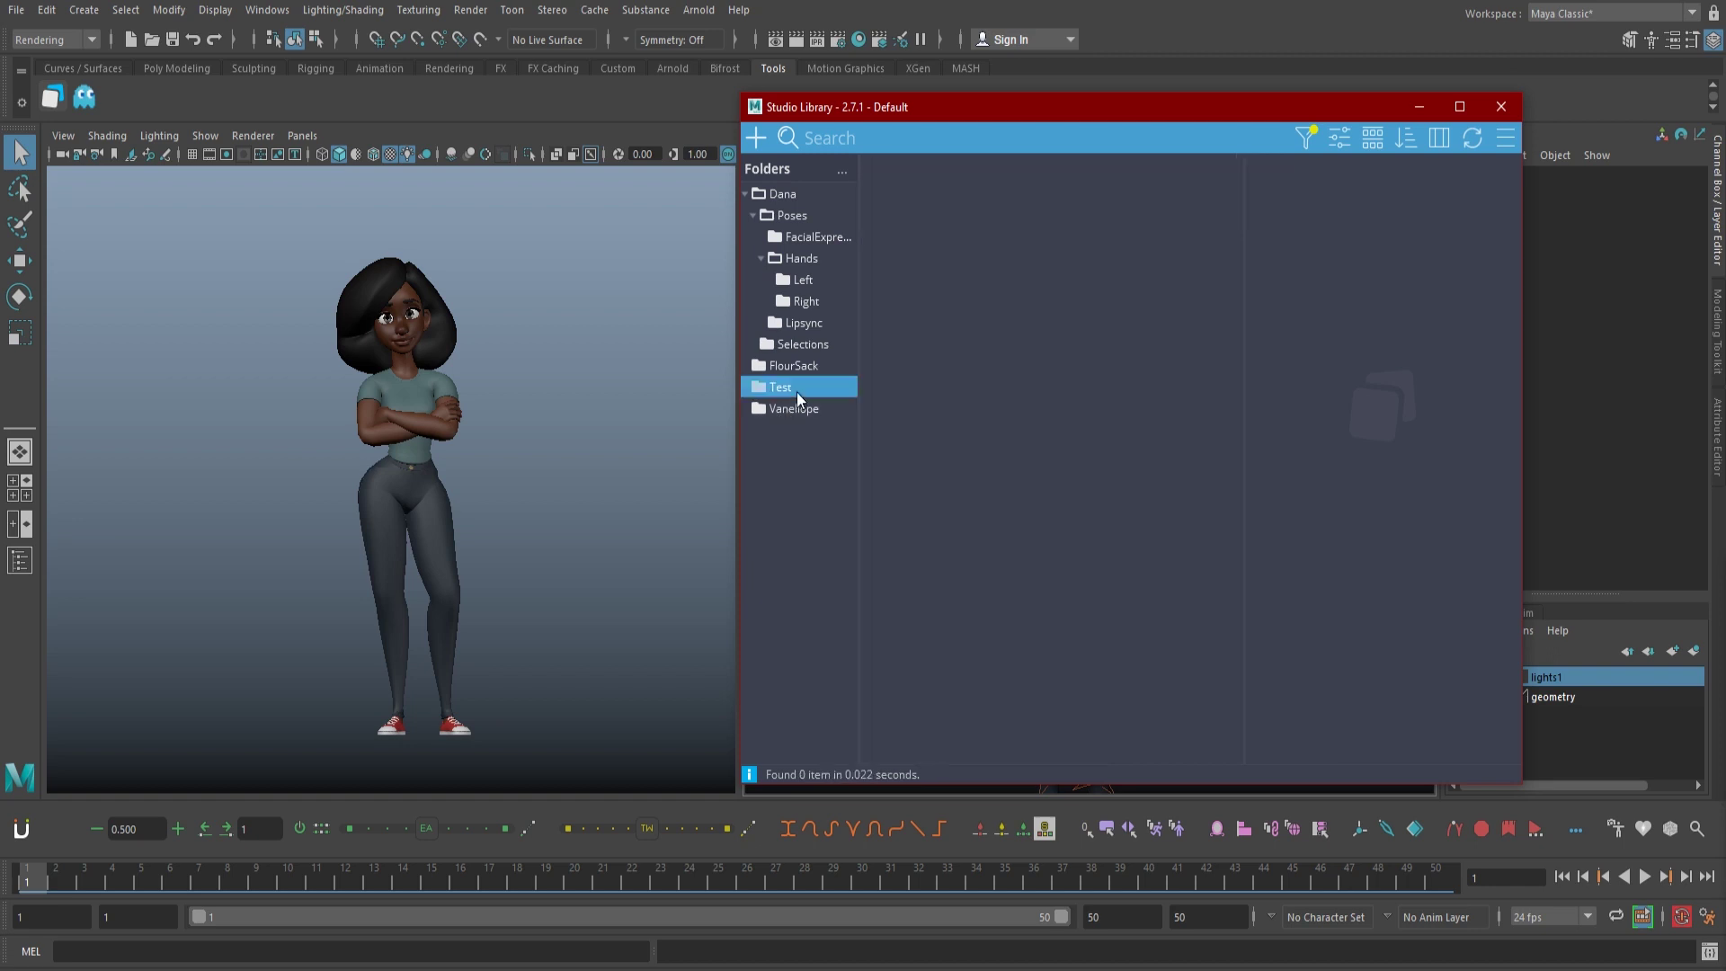
right_click(797, 391)
mouse_move(826, 409)
click(921, 408)
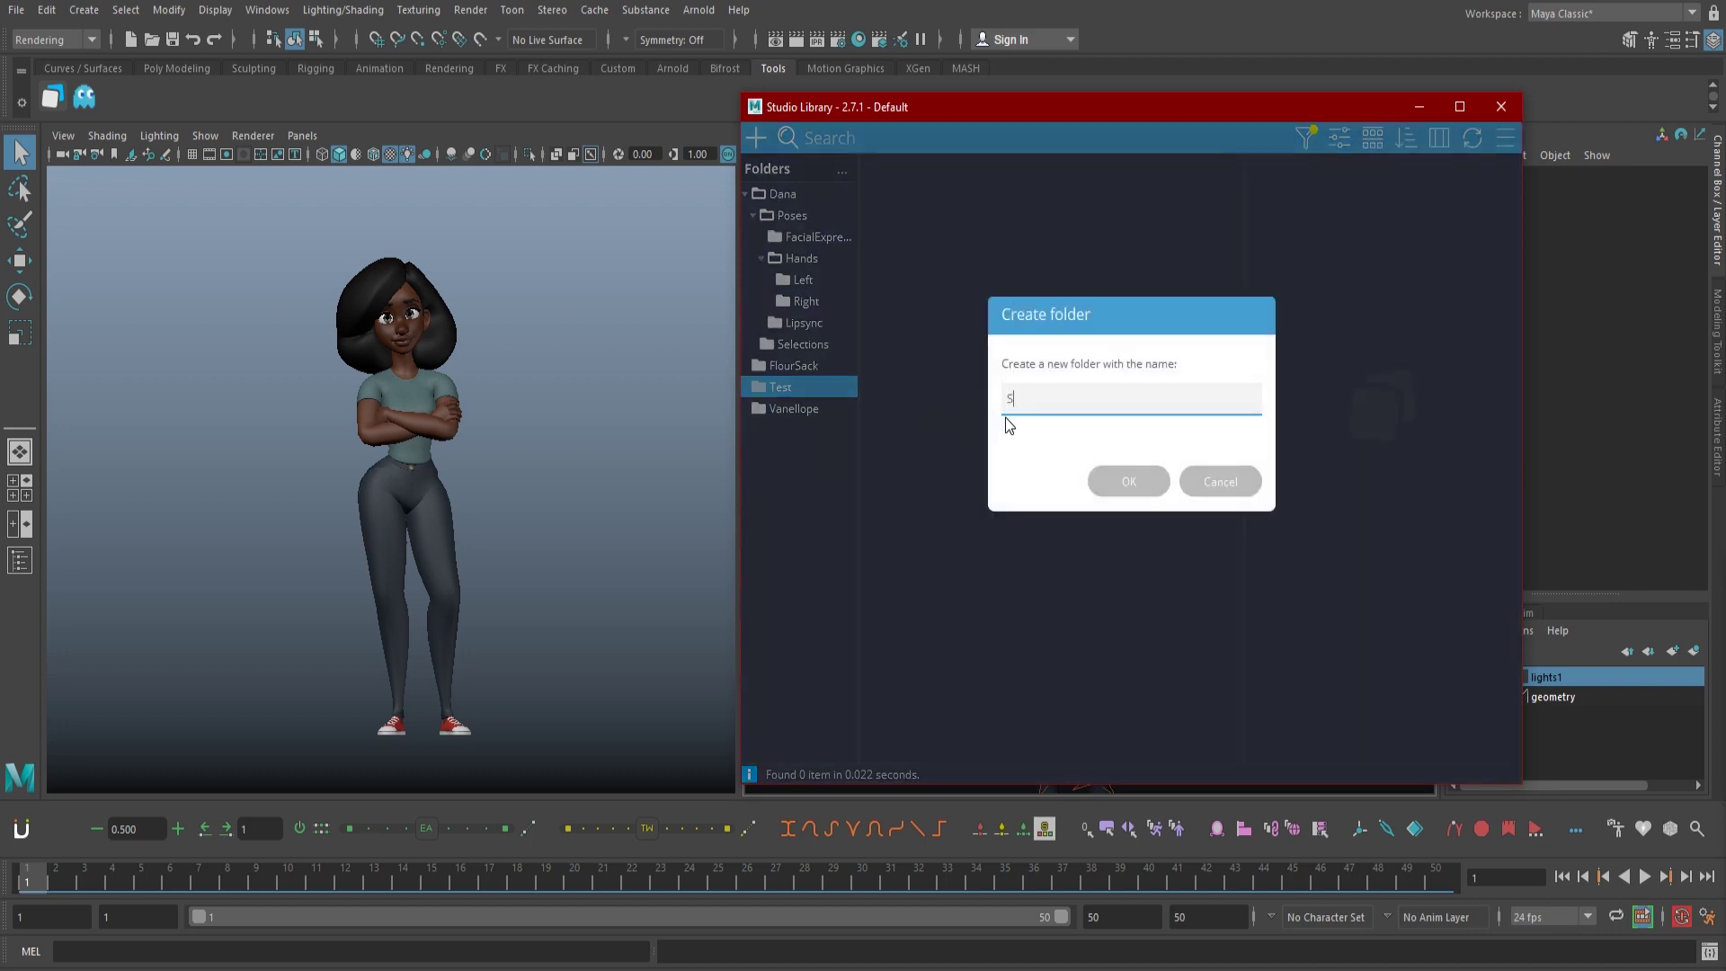
text(Selections)
key(Return)
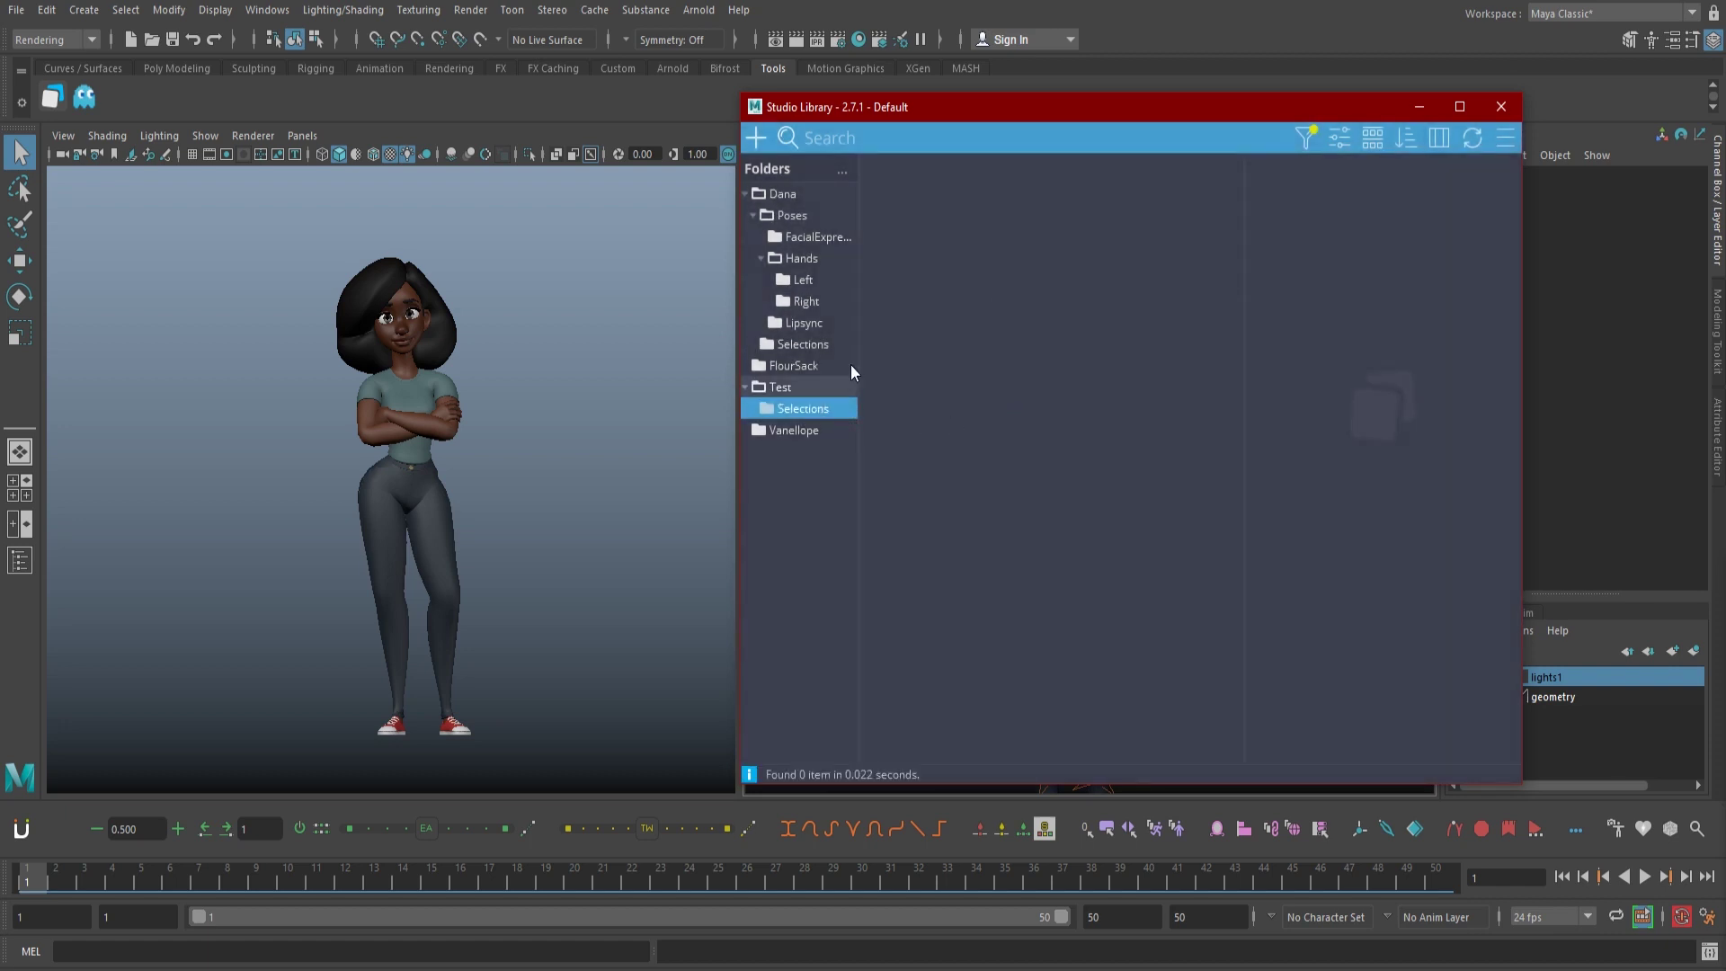
Move the library window left and select the character's left wrist and shoulder controls
drag(917, 112, 223, 176)
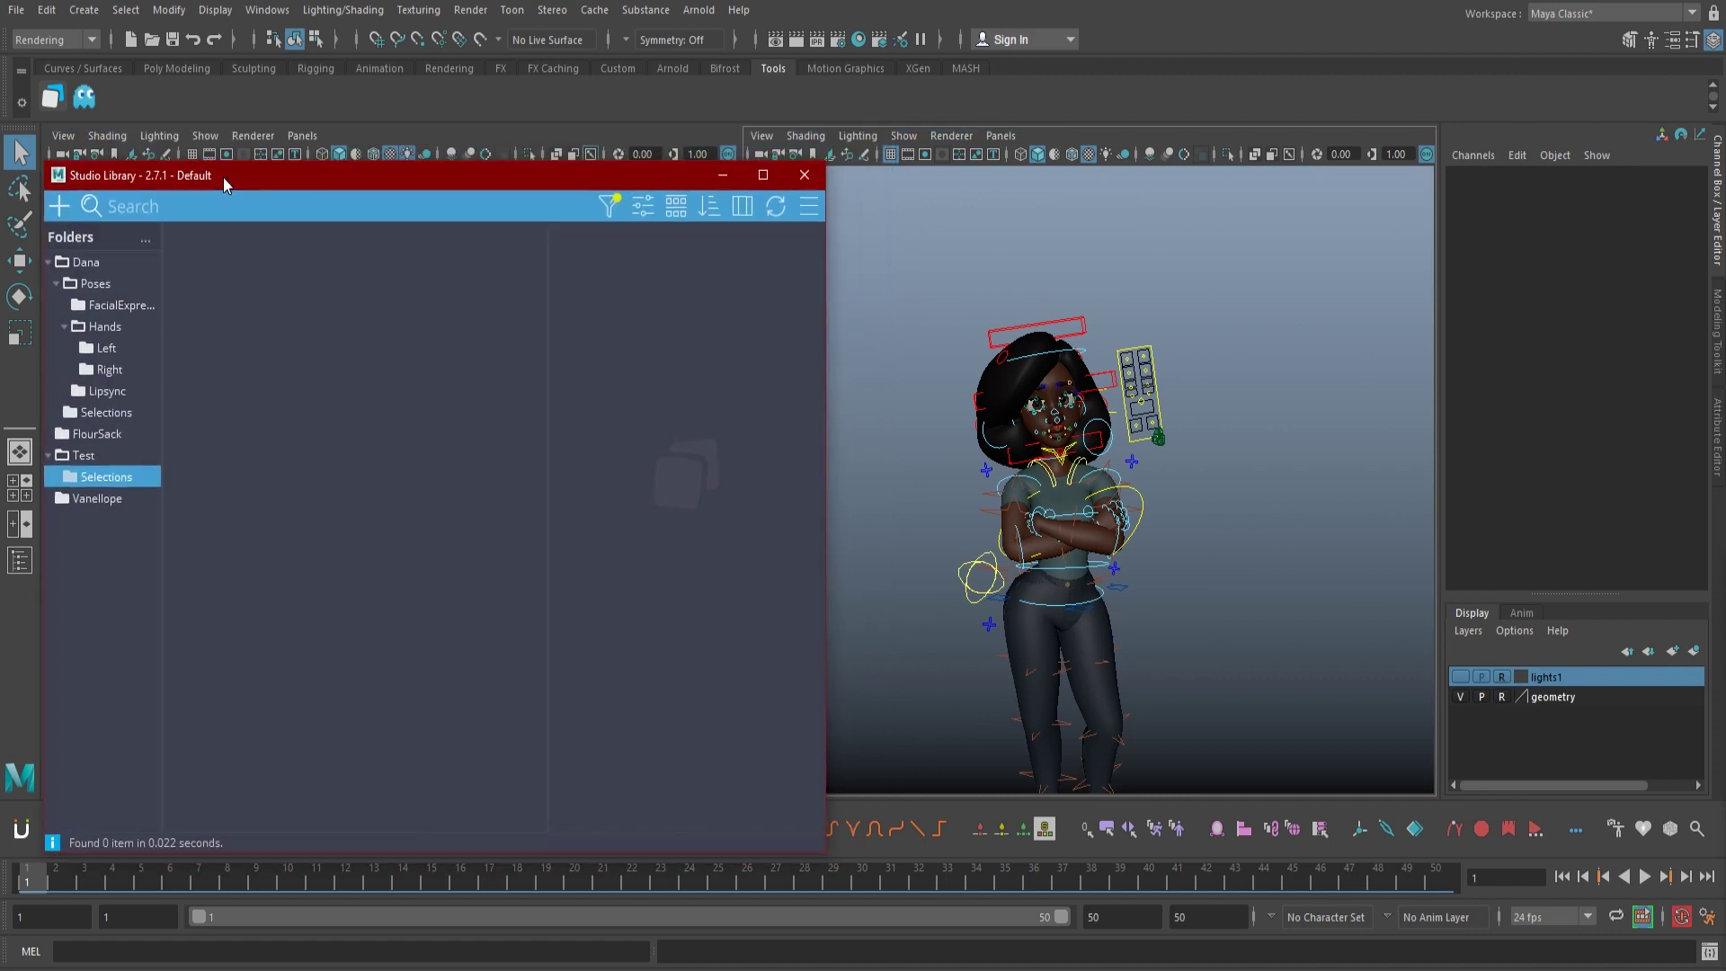
click(1036, 525)
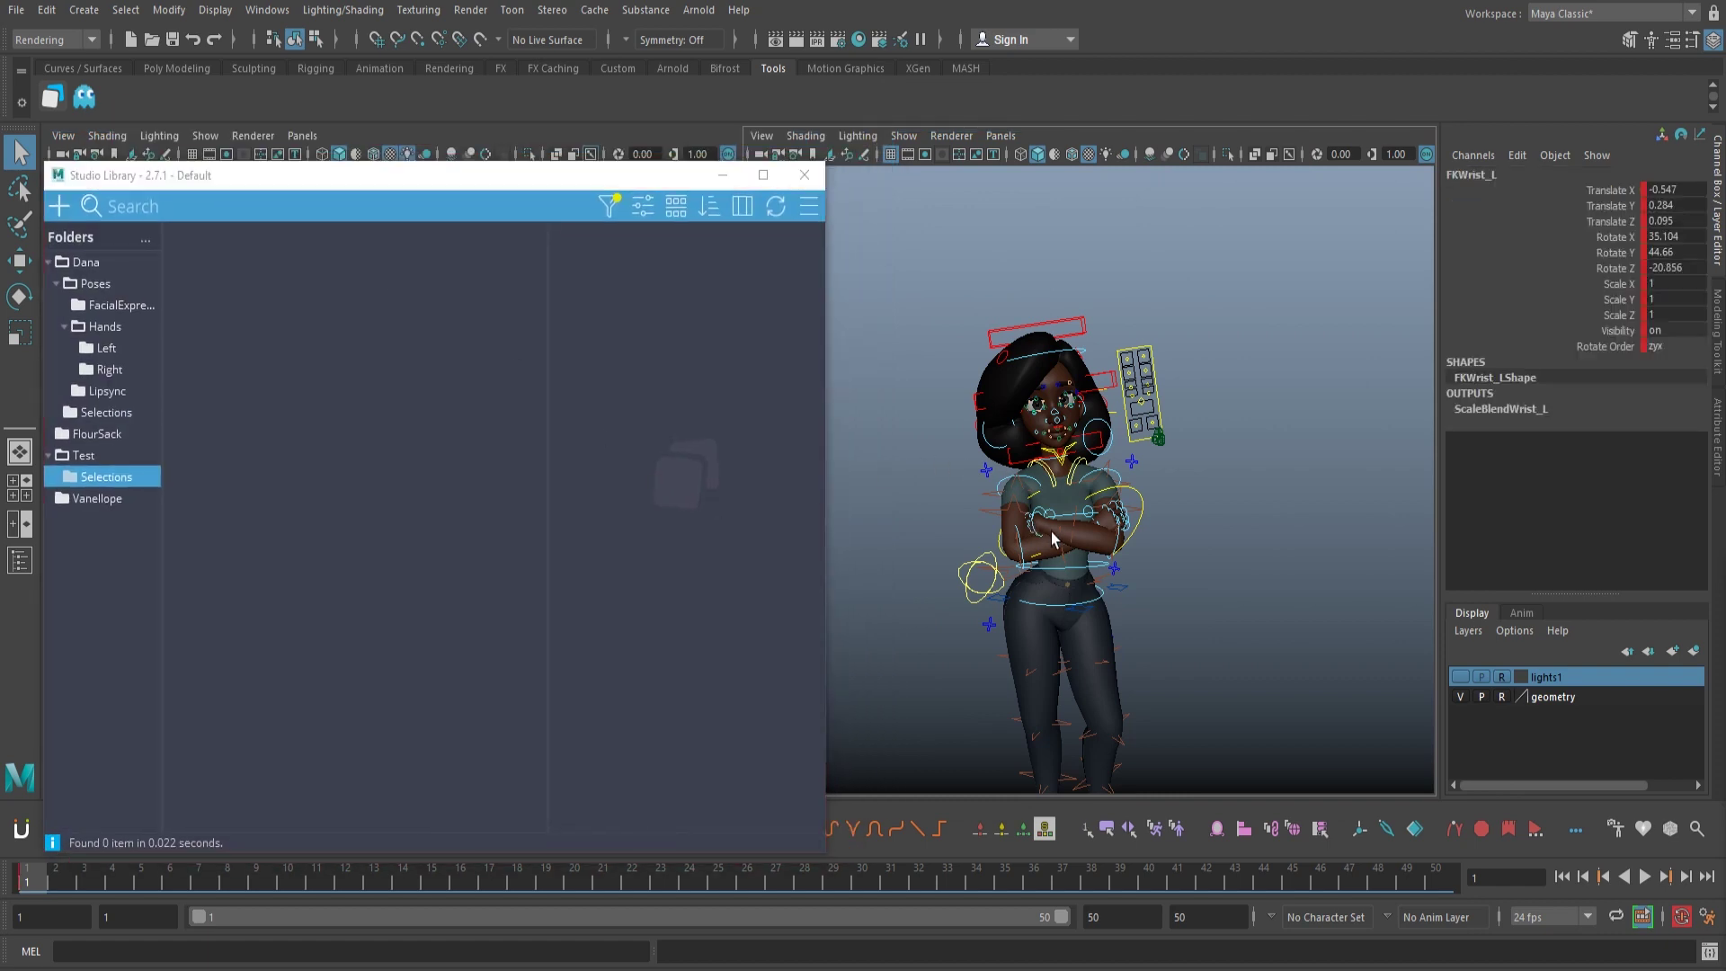
click(1113, 471)
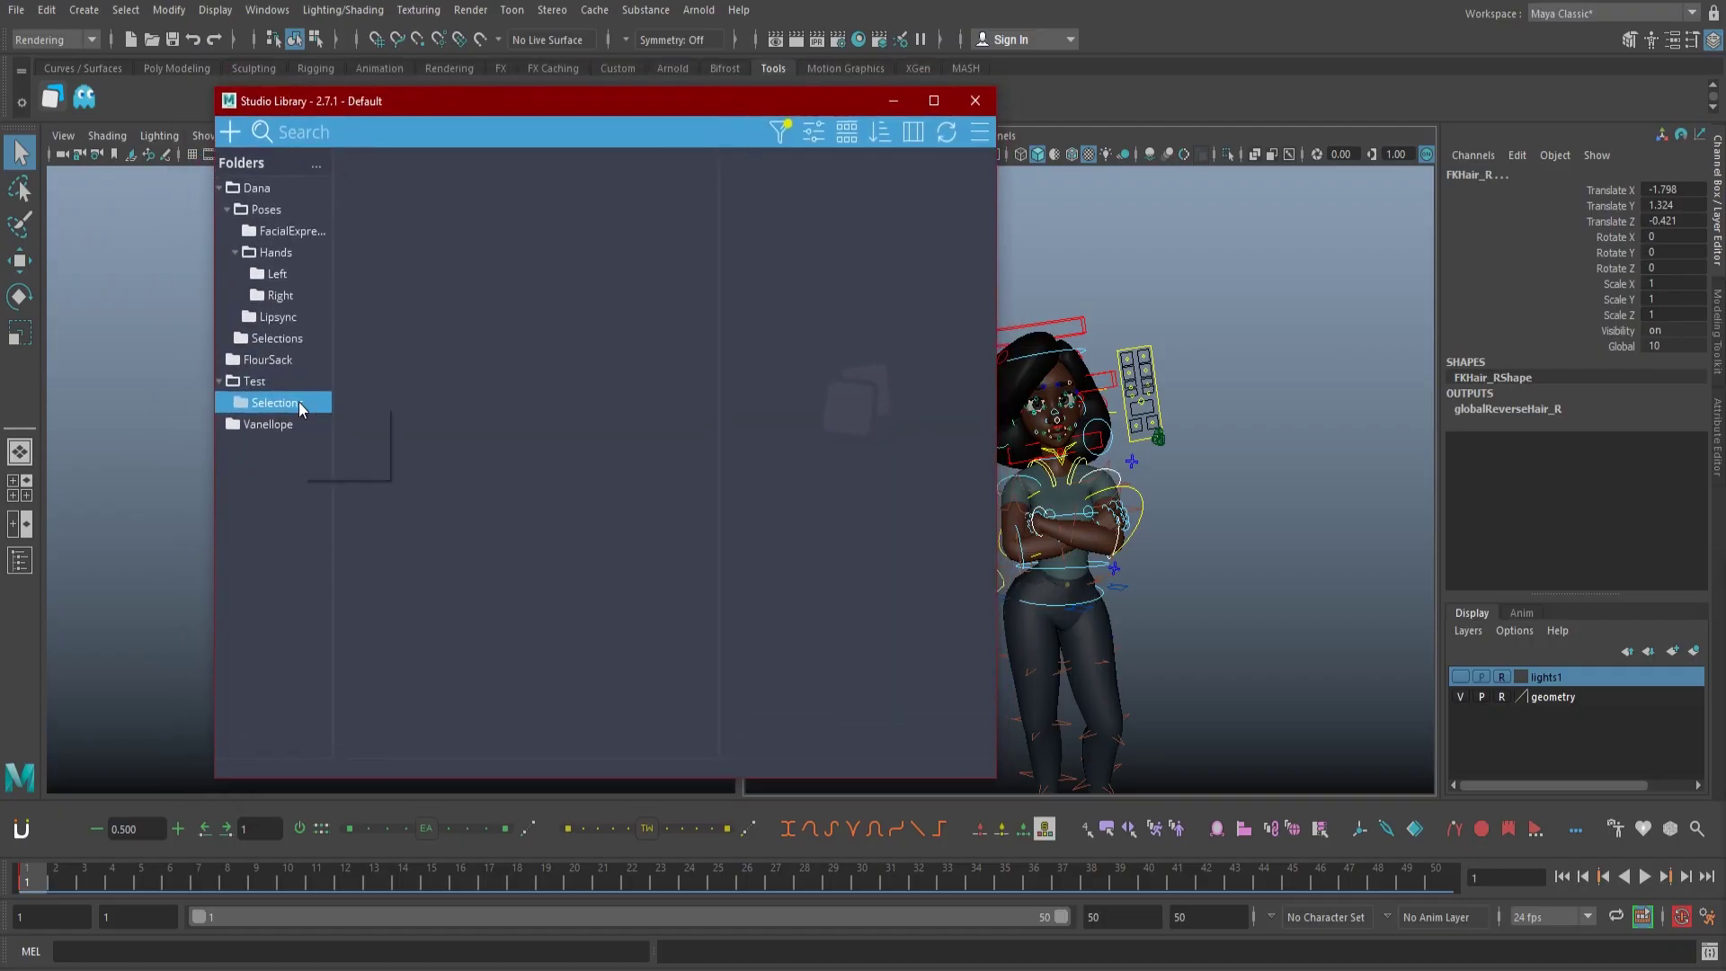
Start a new Selection Set in the empty Test/Selections folder
click(231, 132)
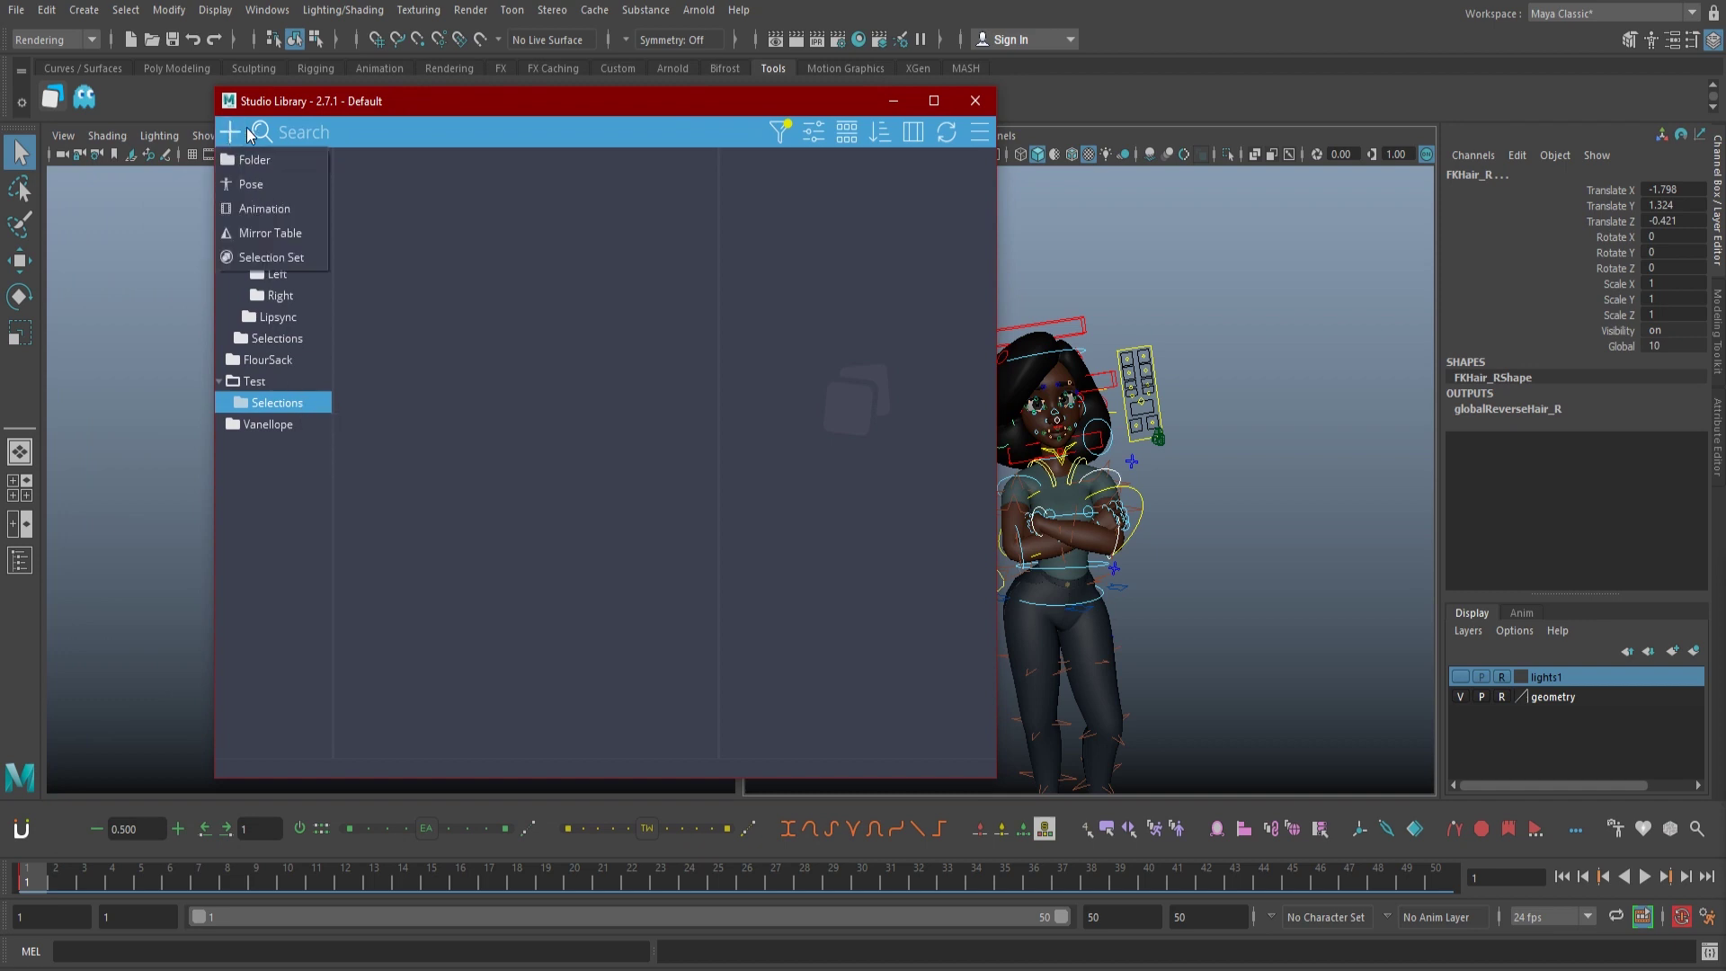
right_click(477, 343)
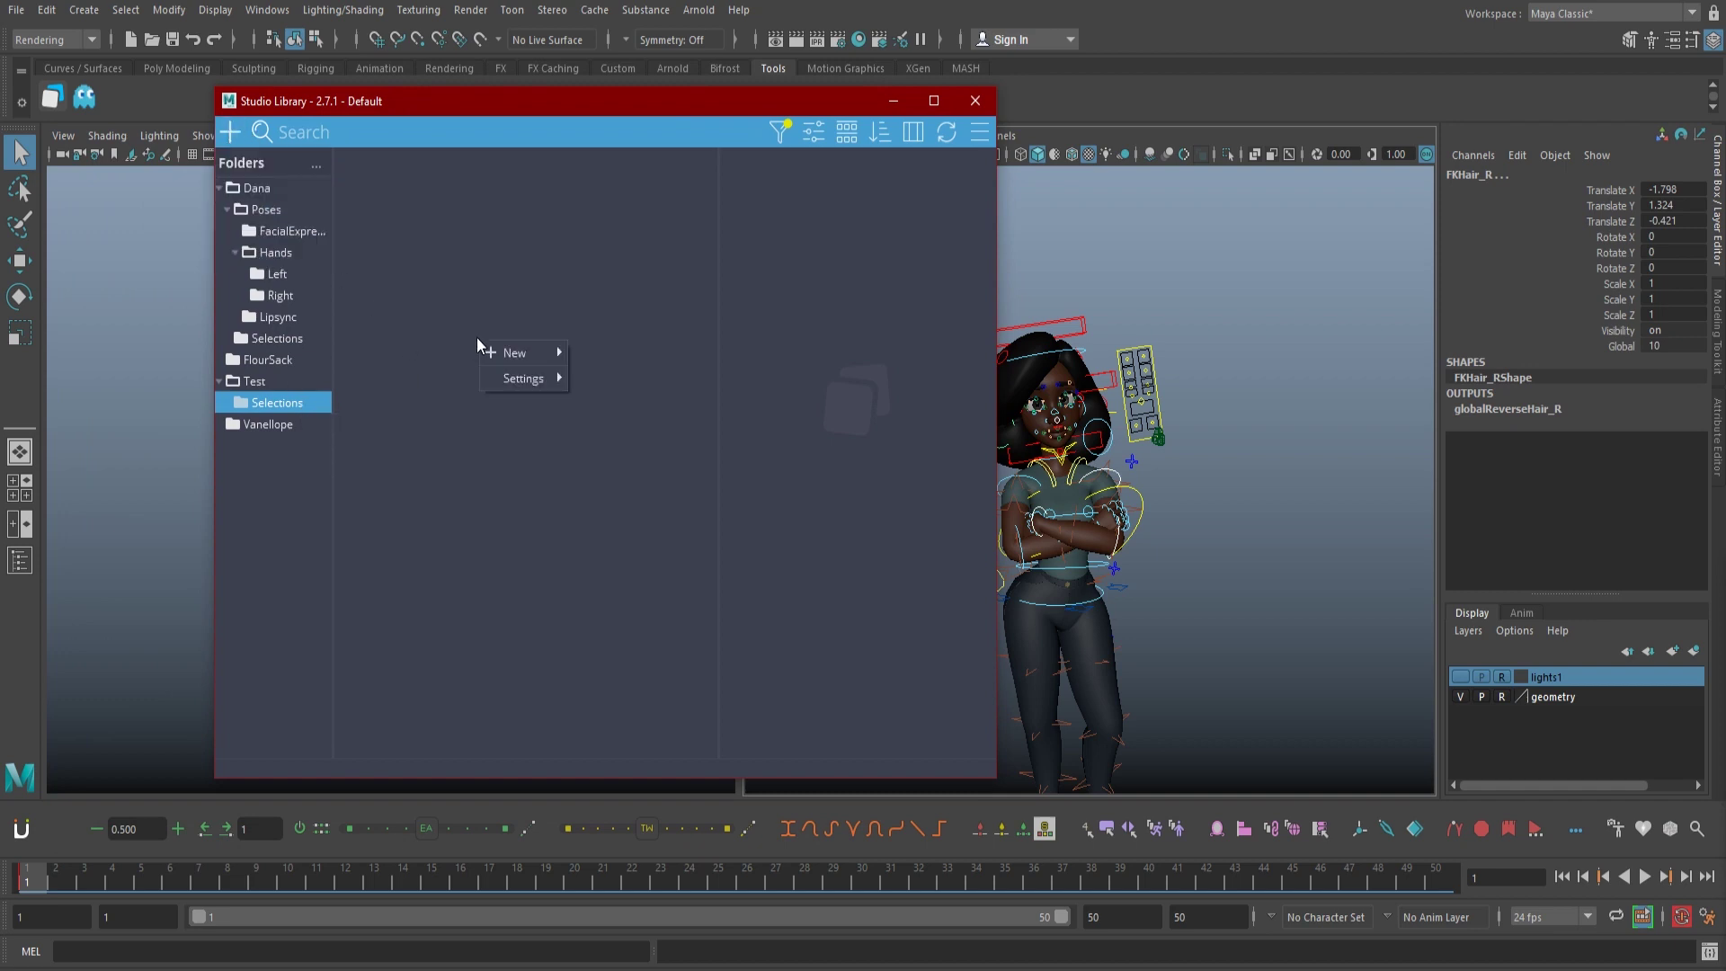
mouse_move(494, 351)
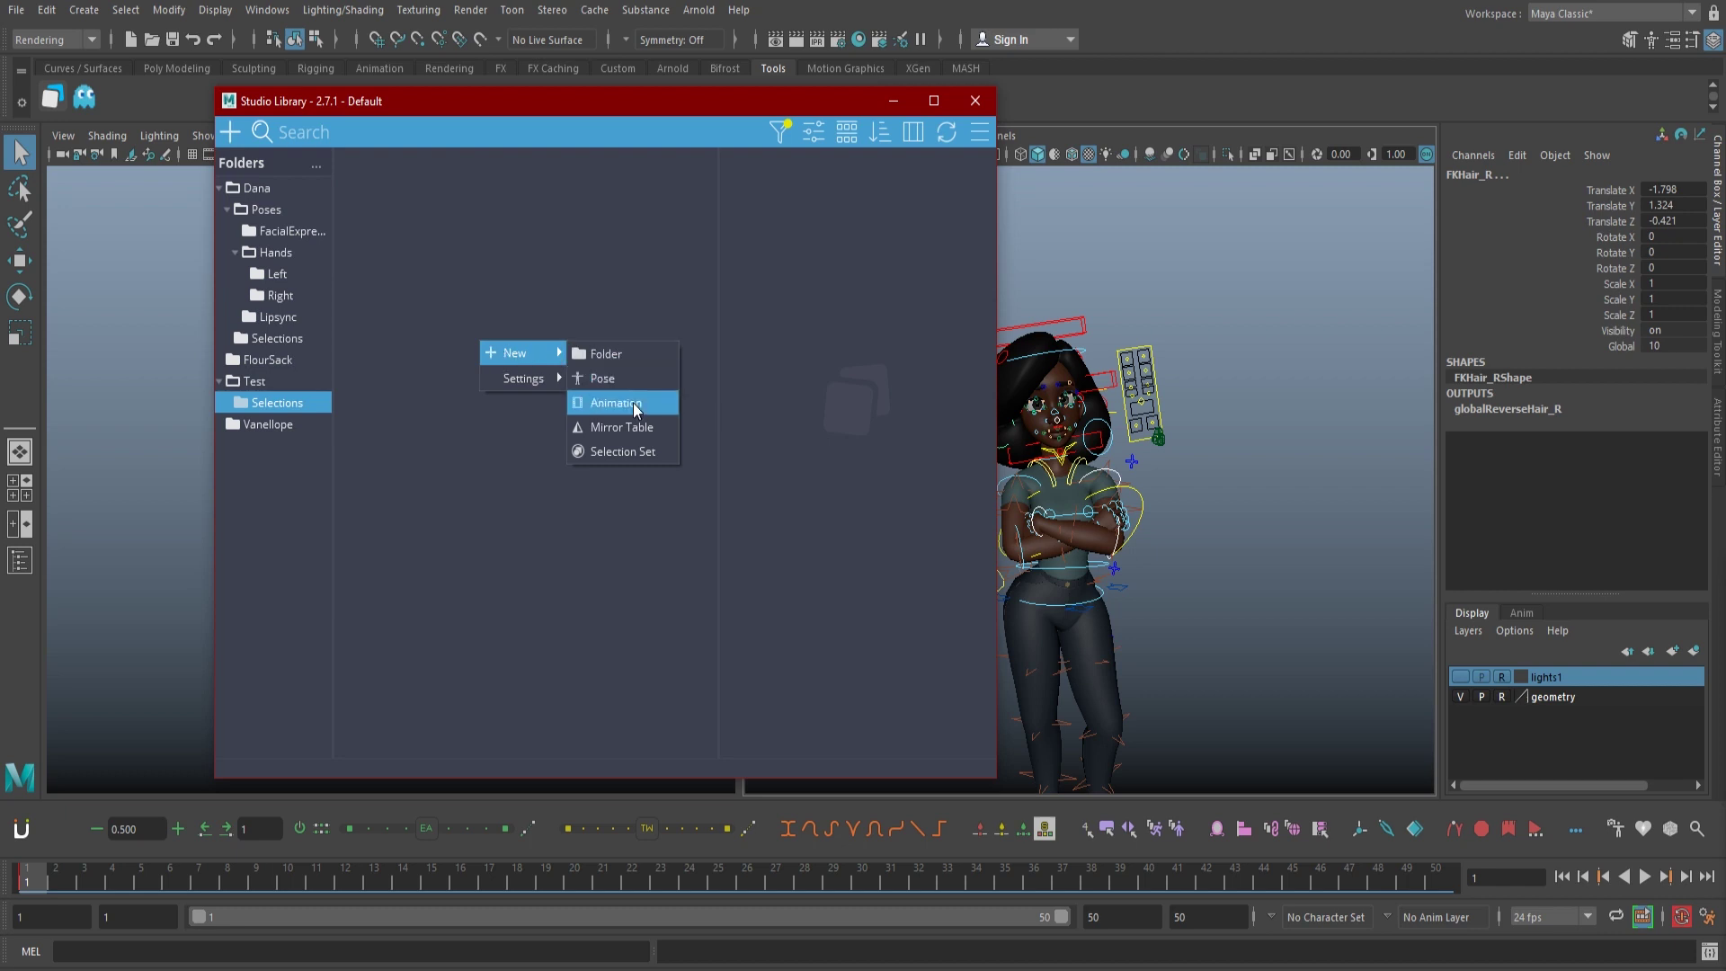
click(638, 450)
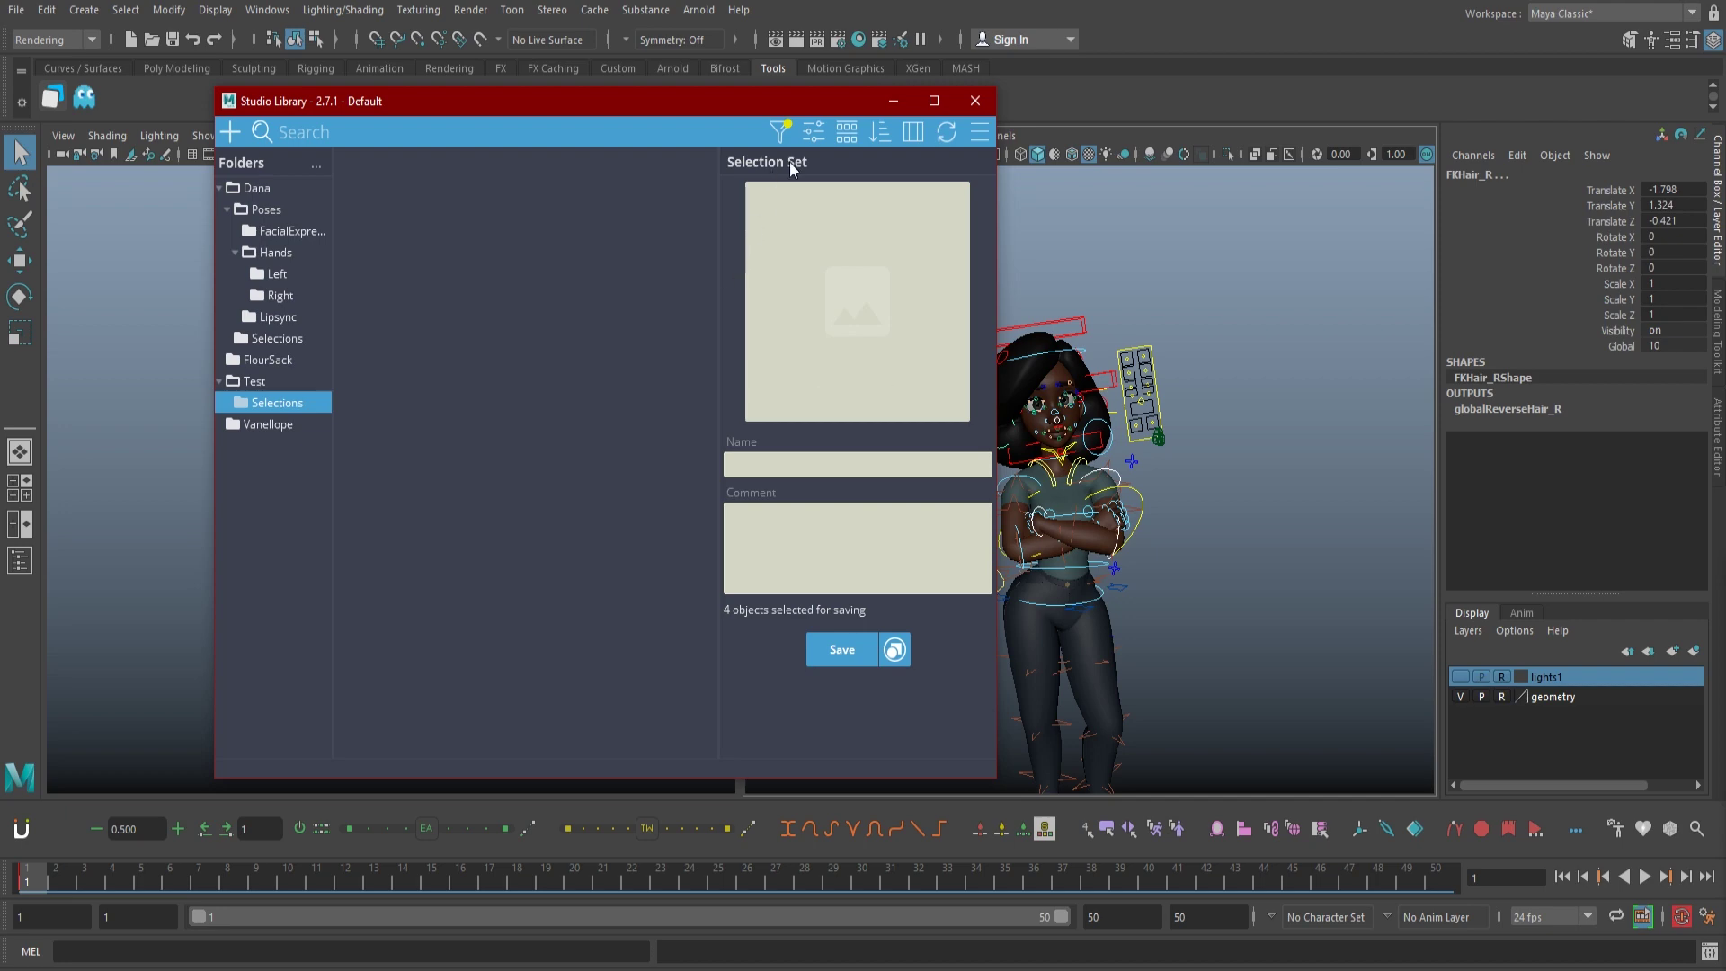
Snapshot a close-up of the character as the thumbnail and name the set test
drag(821, 101, 659, 99)
click(1107, 477)
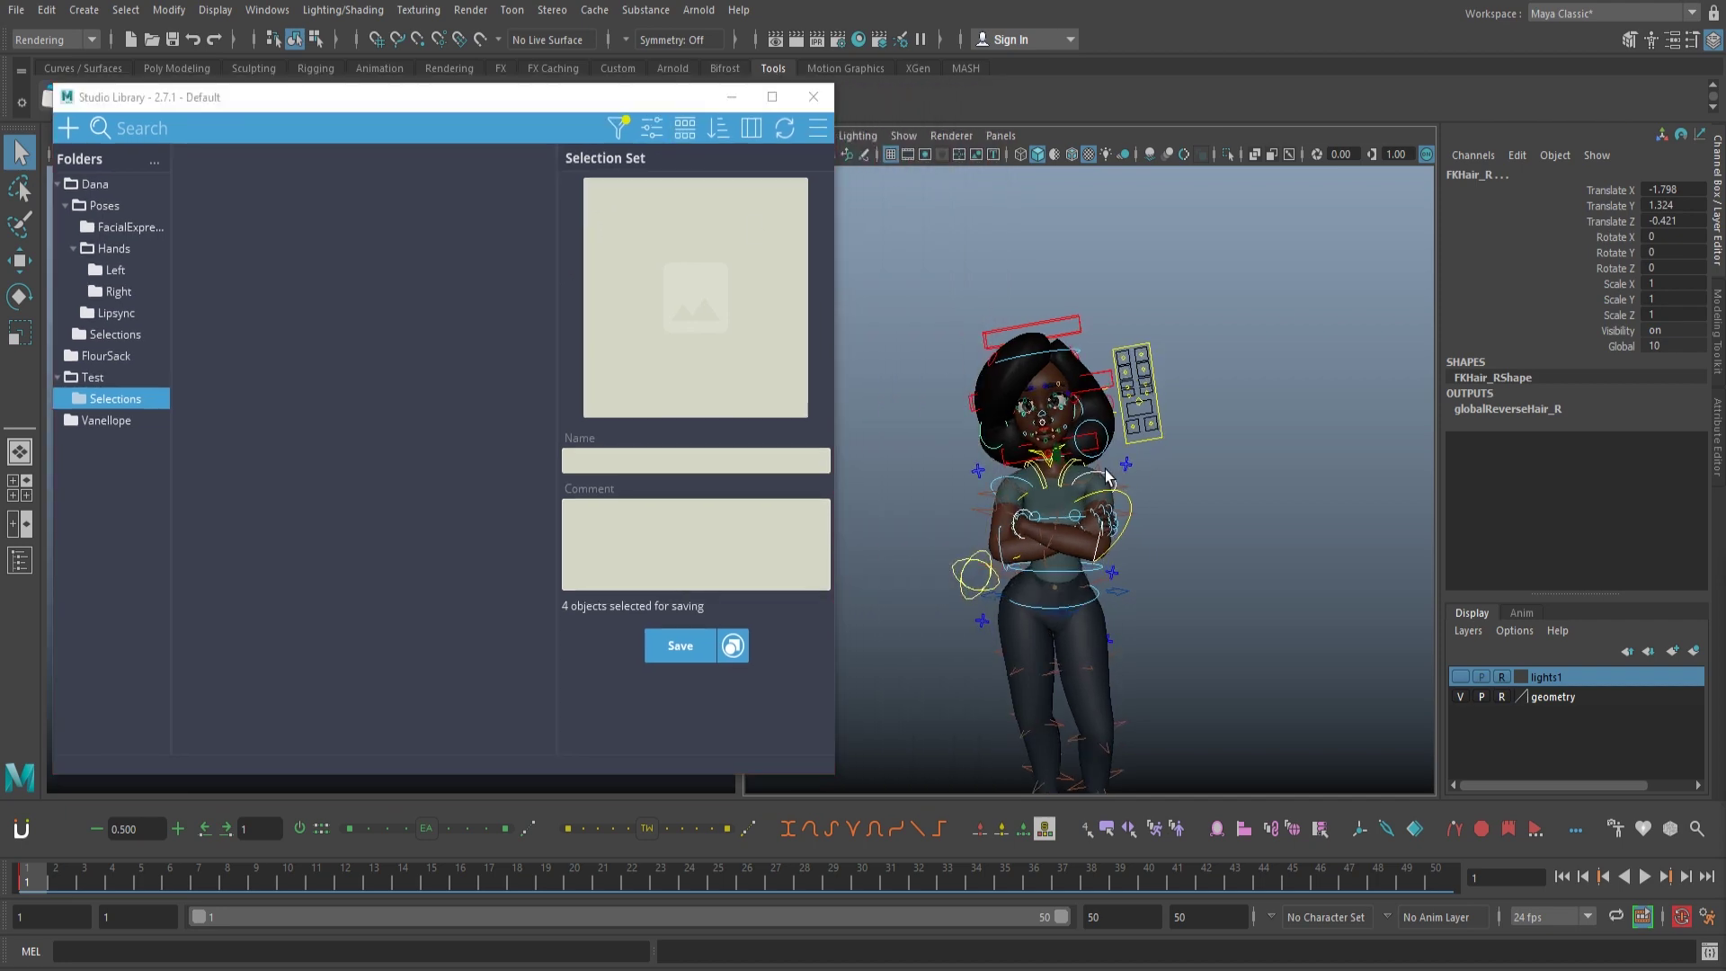
alt+right_drag(1108, 477, 1130, 577)
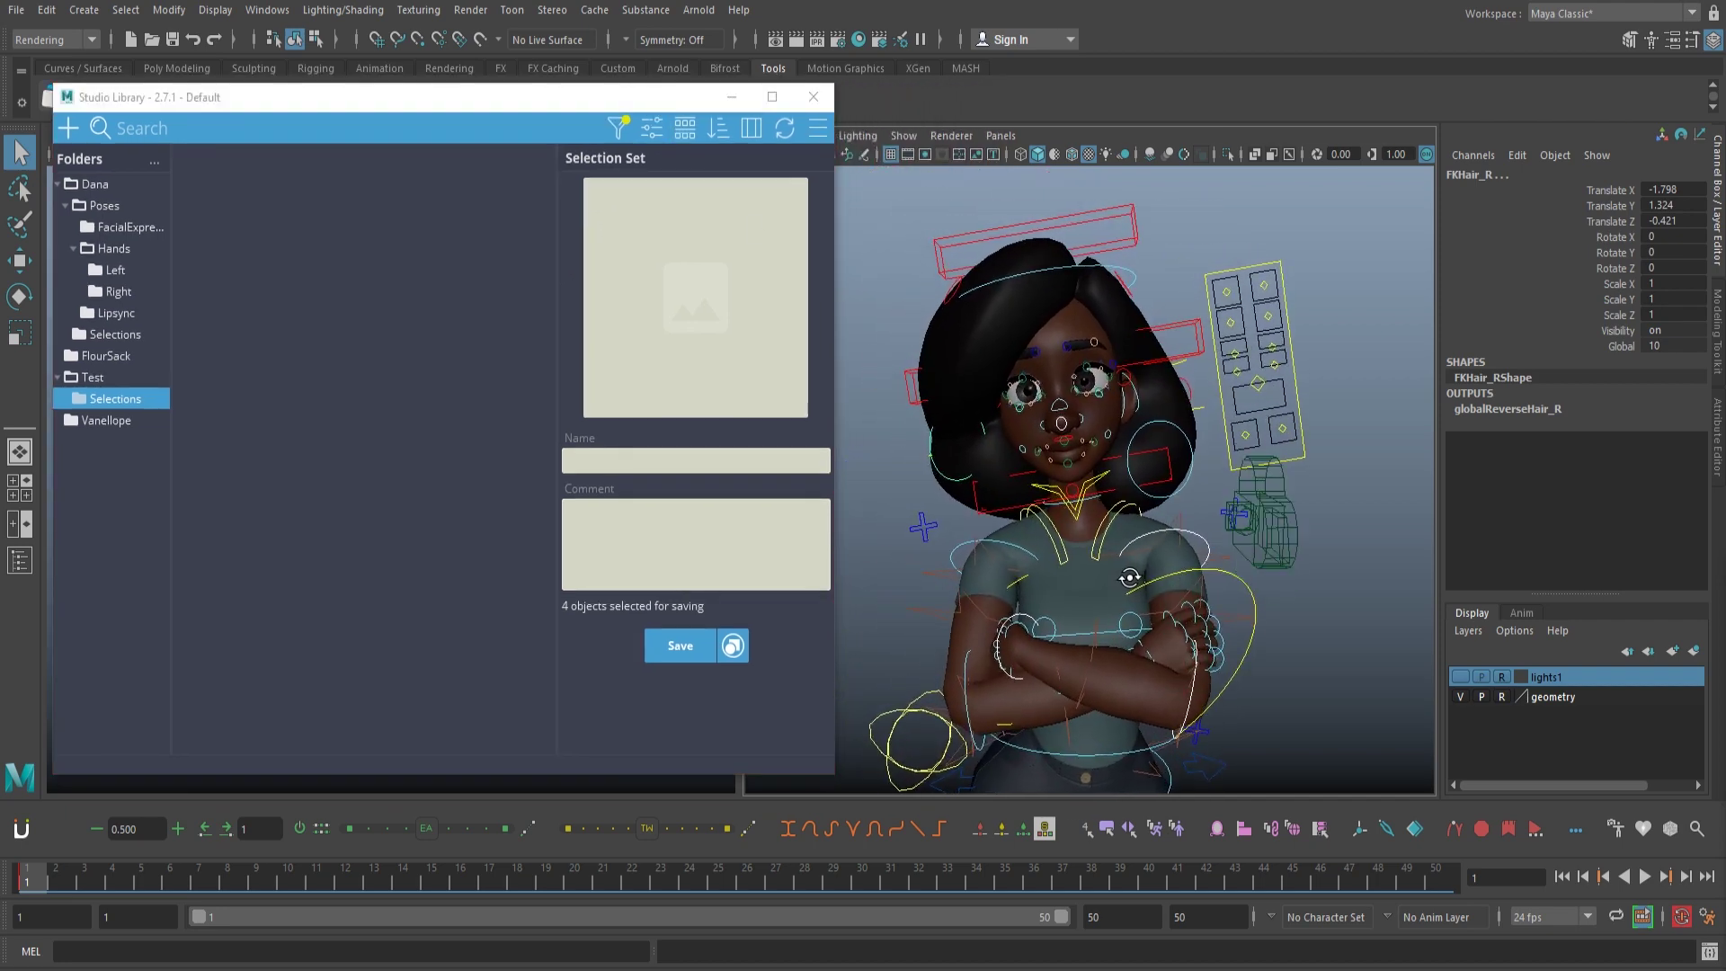
mouse_move(763, 408)
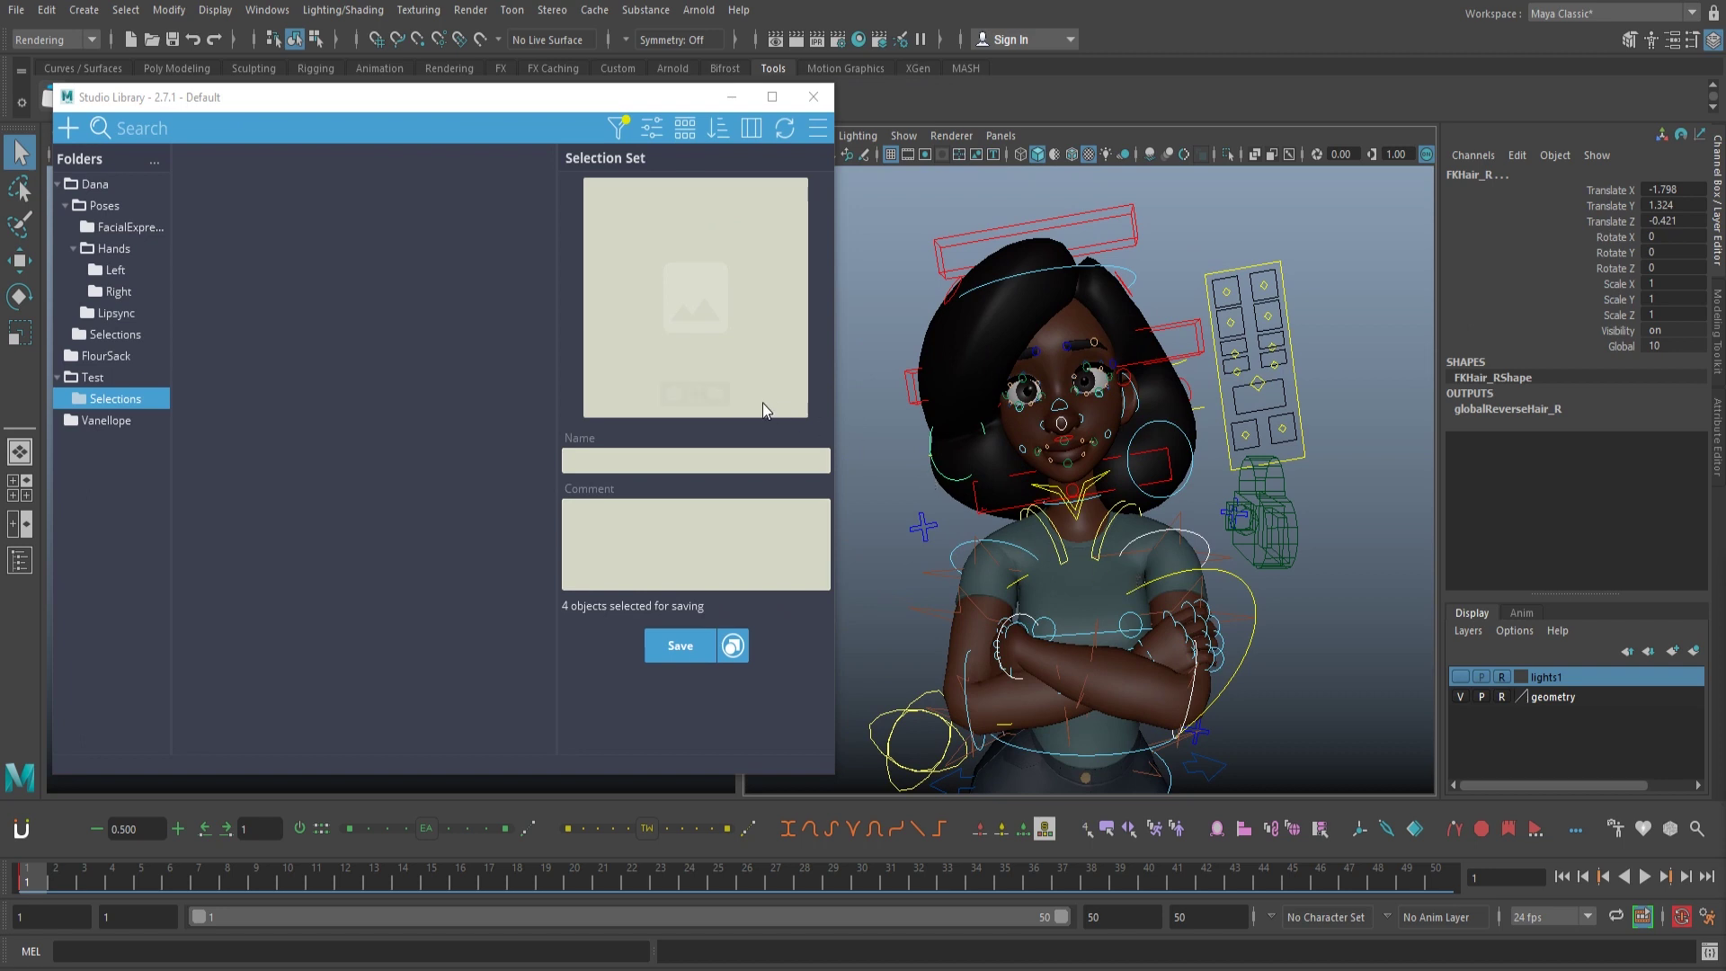
click(675, 394)
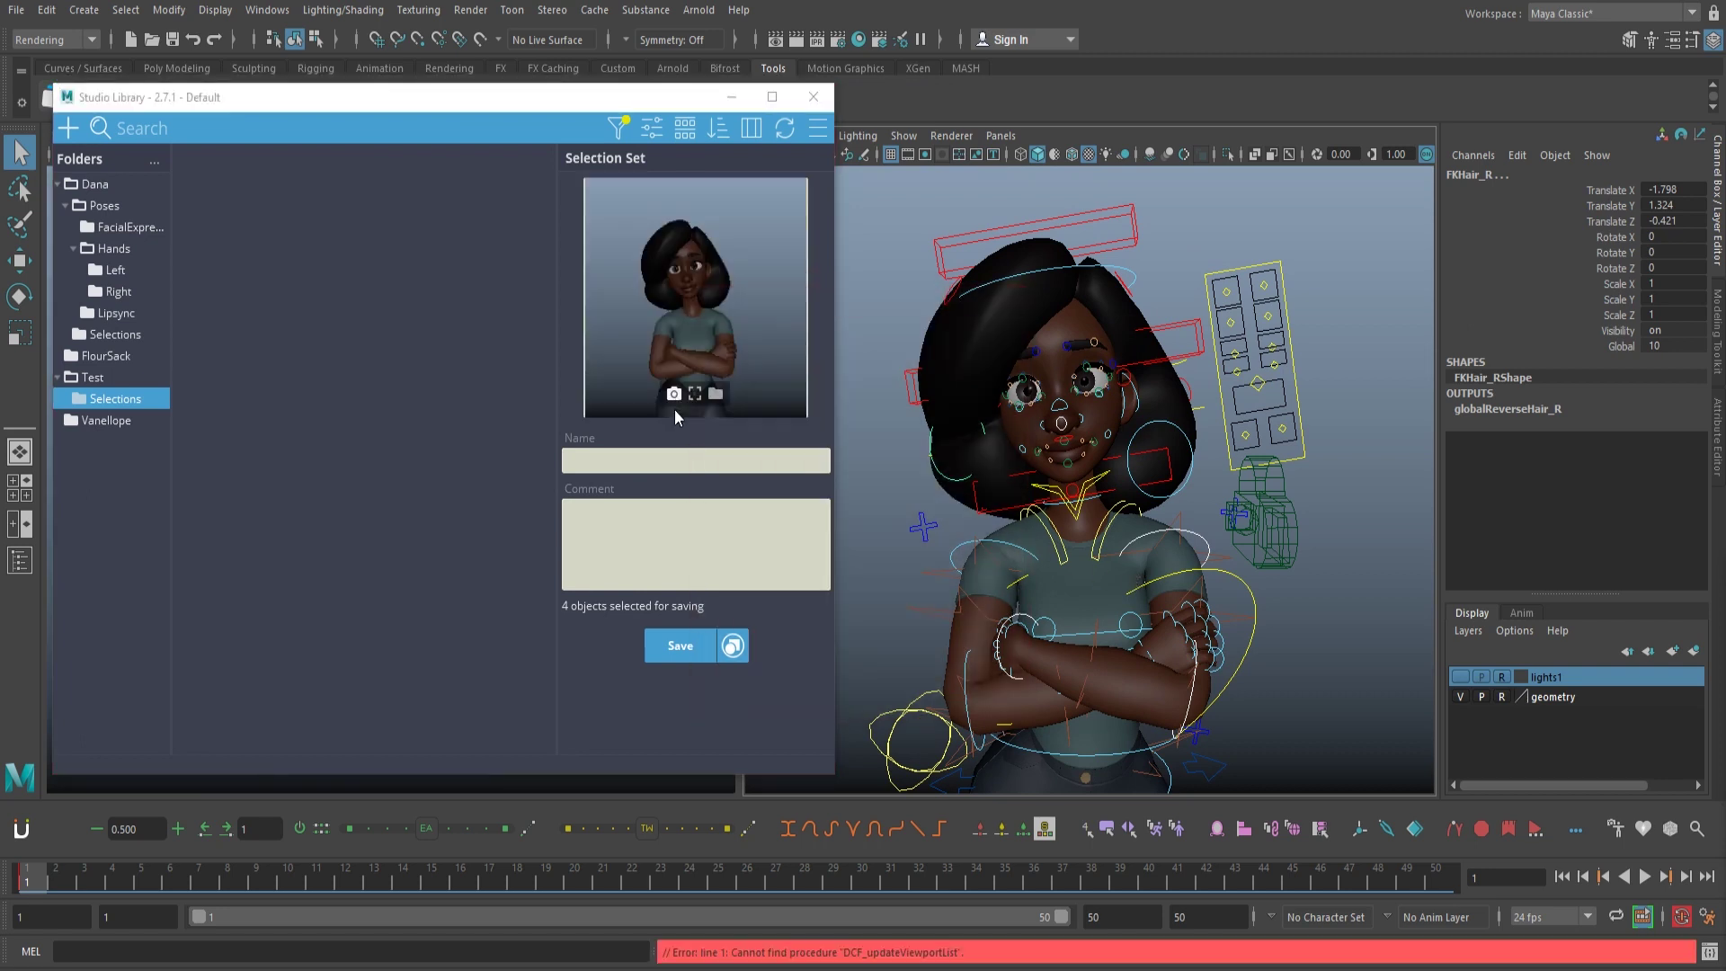
click(629, 462)
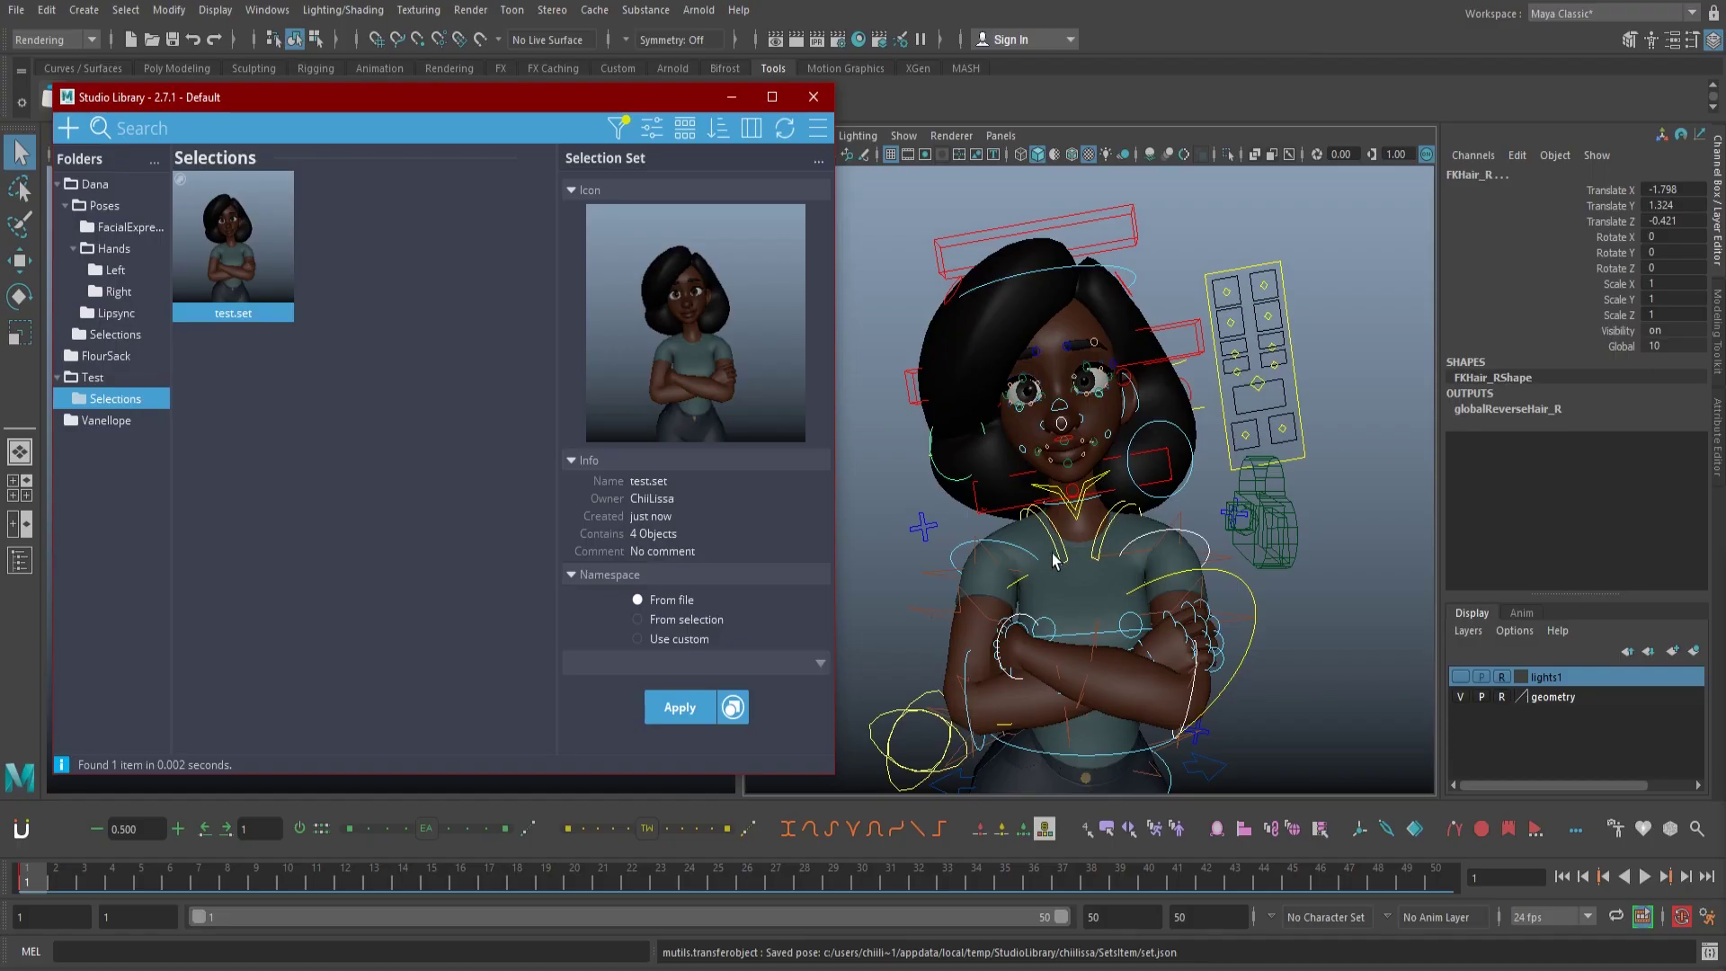
Add the right shoulder control and overwrite test.set with the current selection
click(1017, 552)
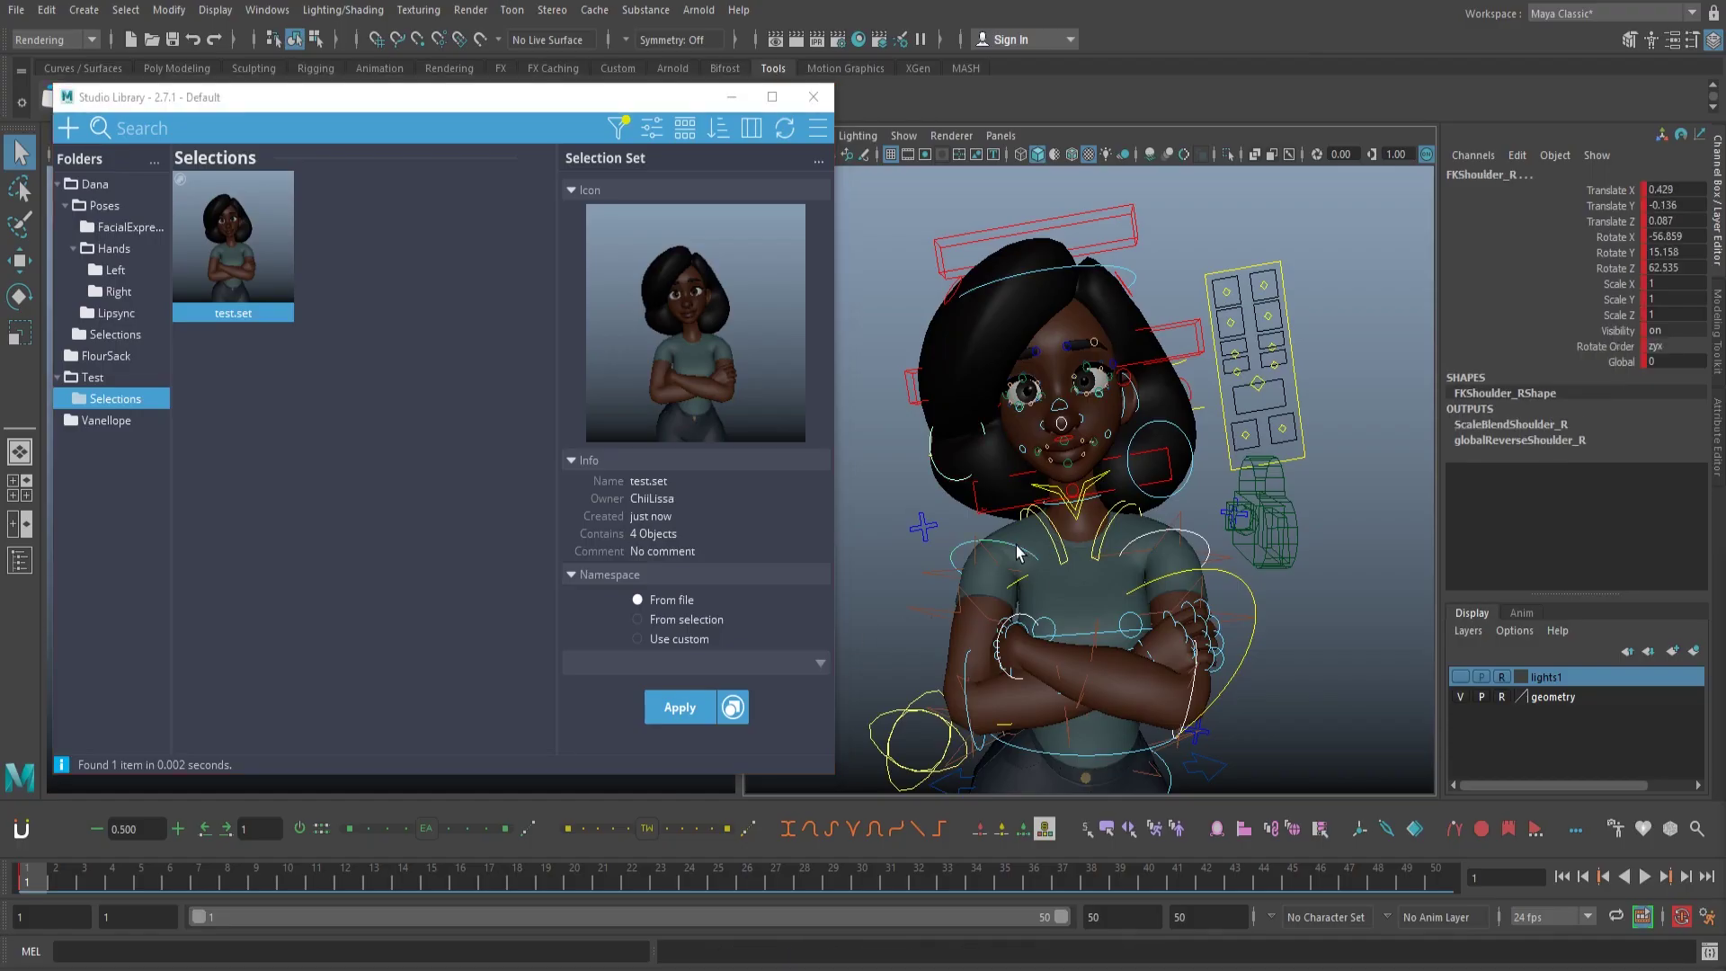
right_click(218, 262)
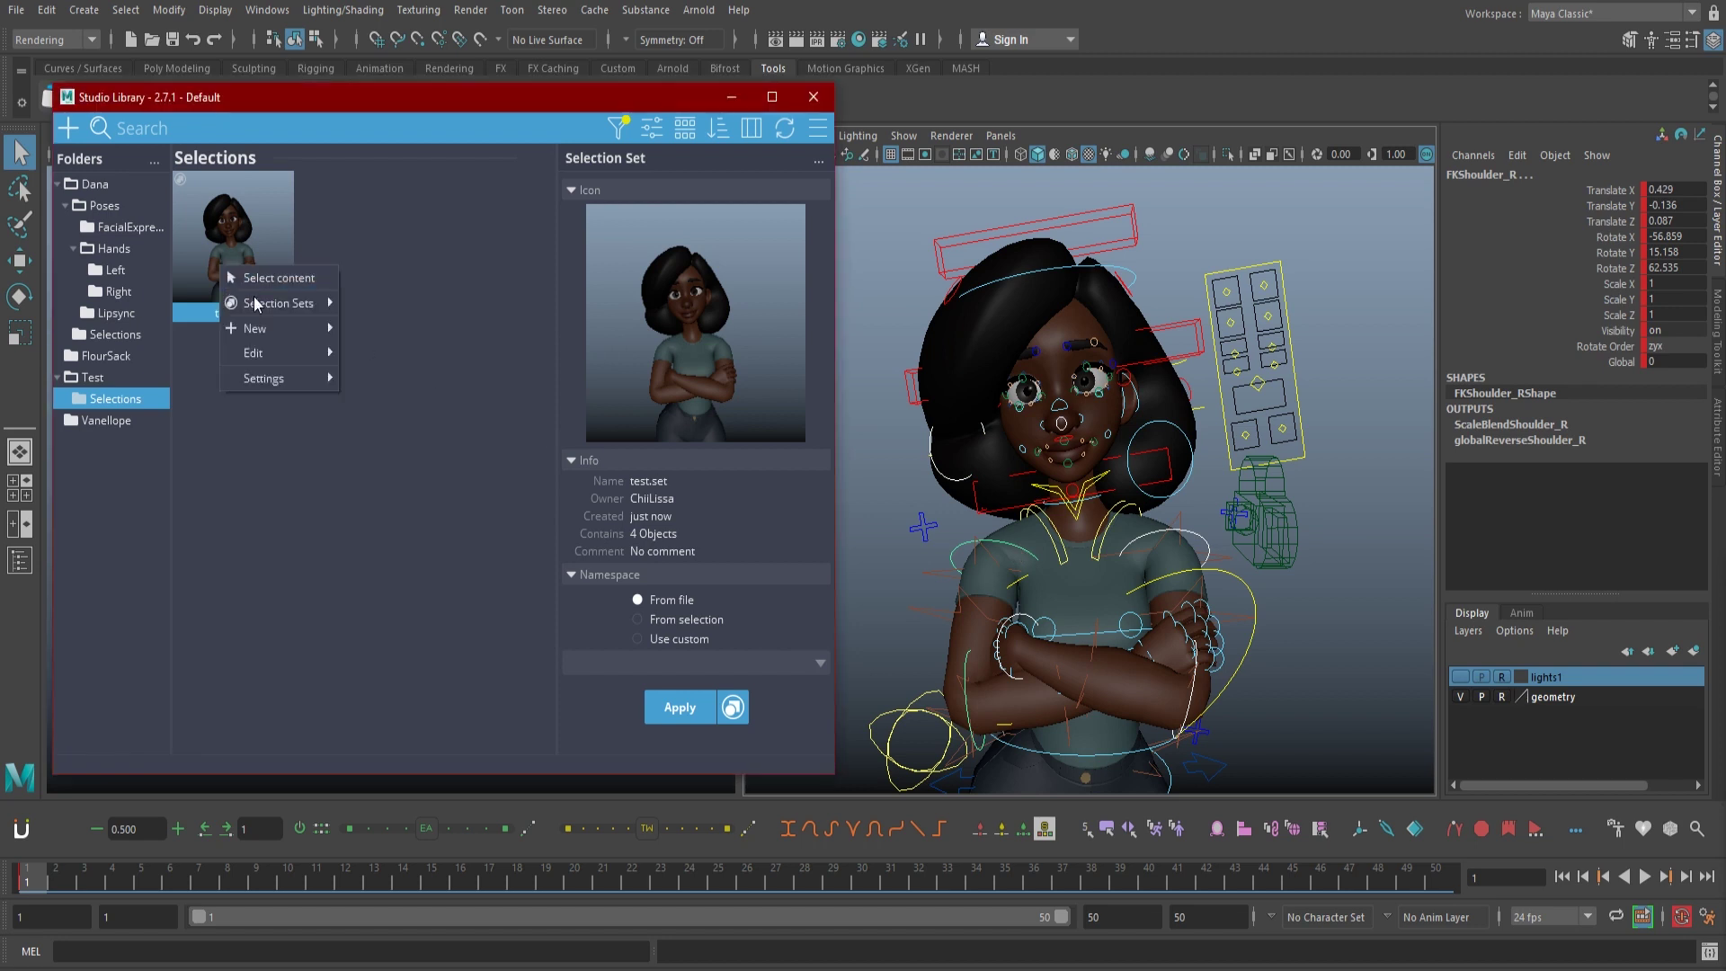
mouse_move(283, 326)
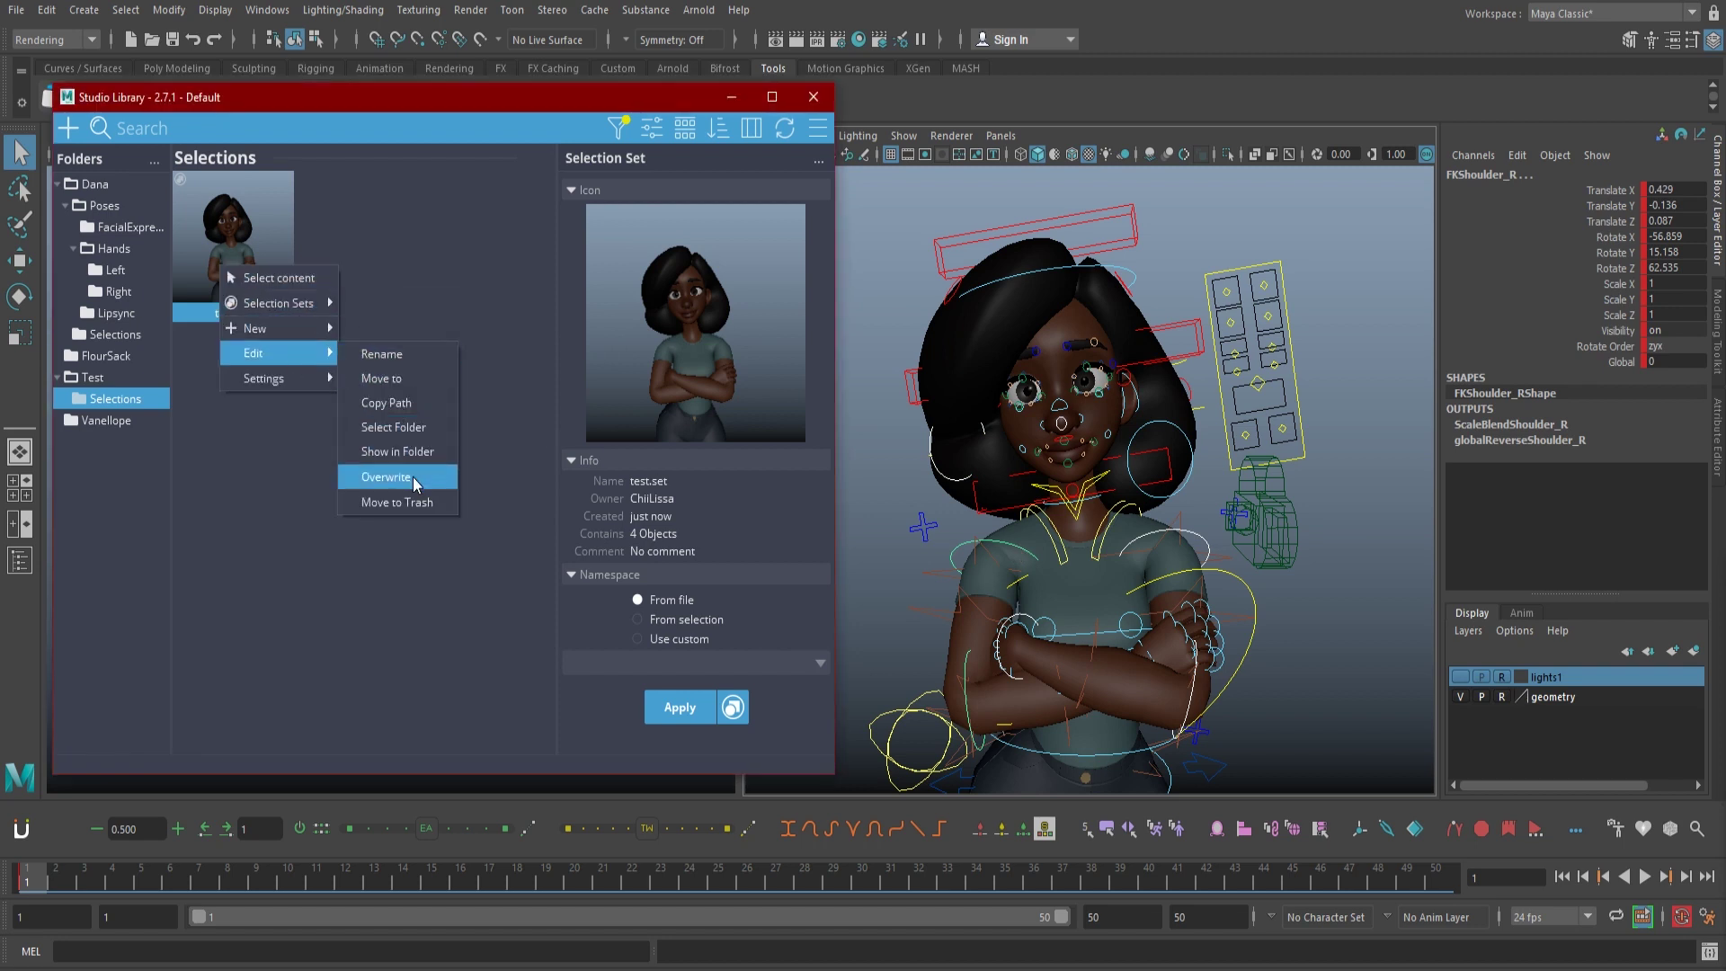
click(412, 476)
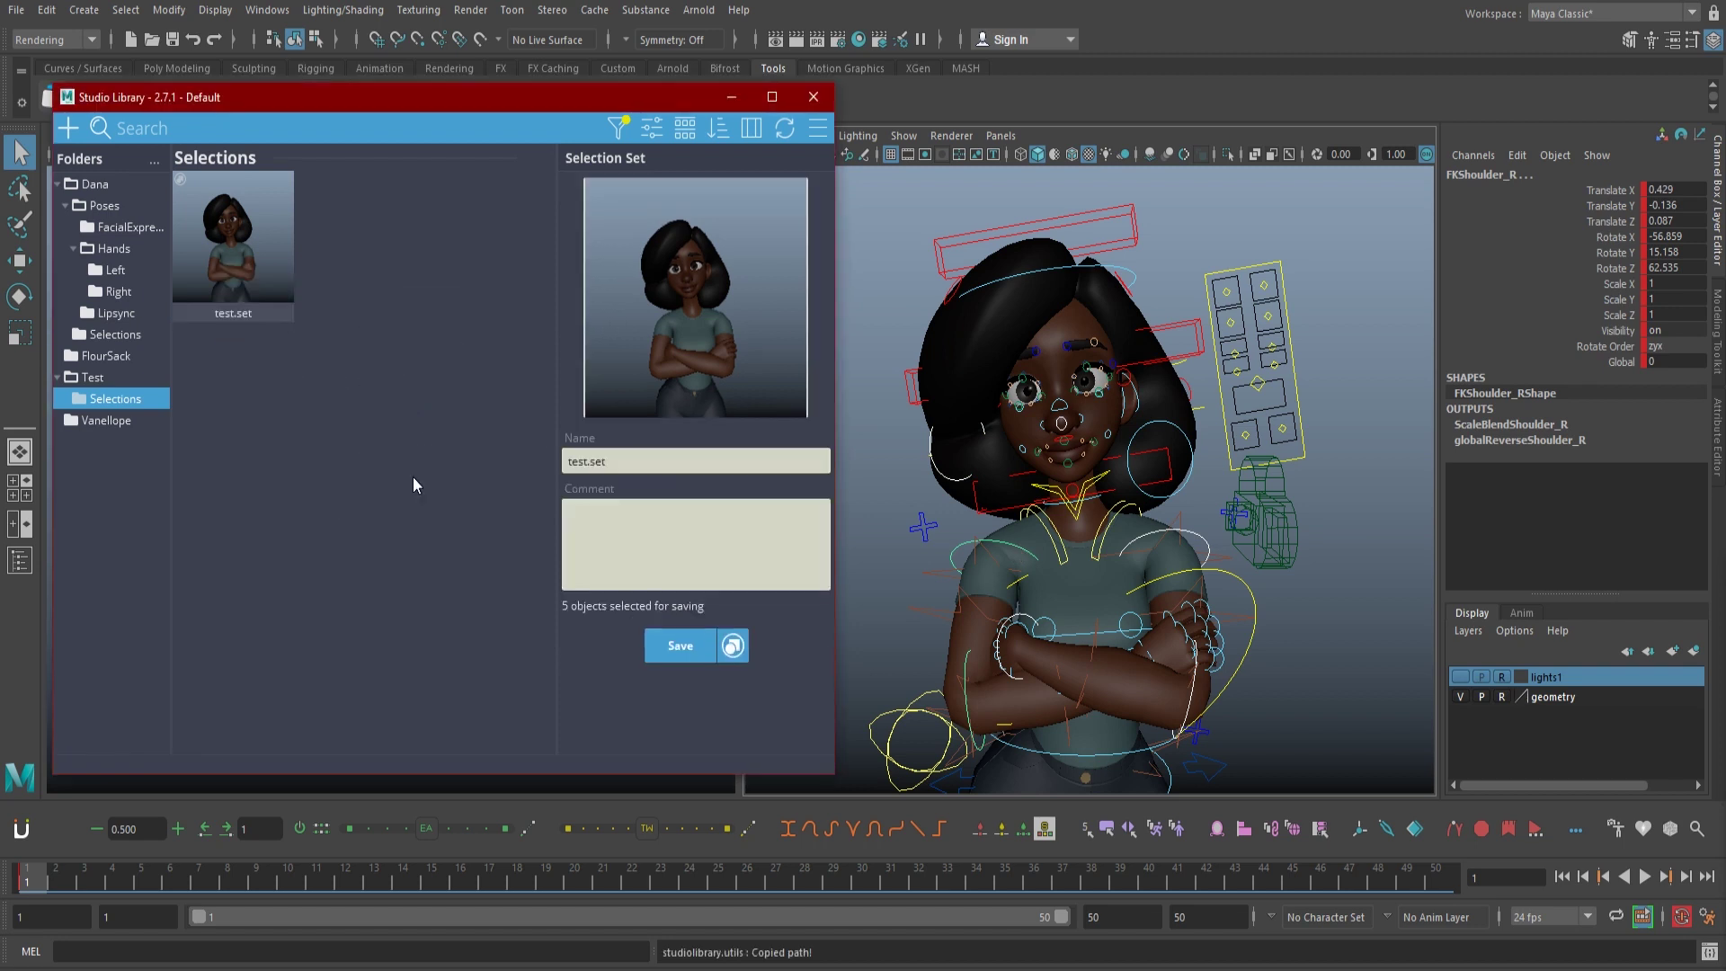
click(689, 644)
Clear the selection, then apply test.set to reselect its controls
click(872, 530)
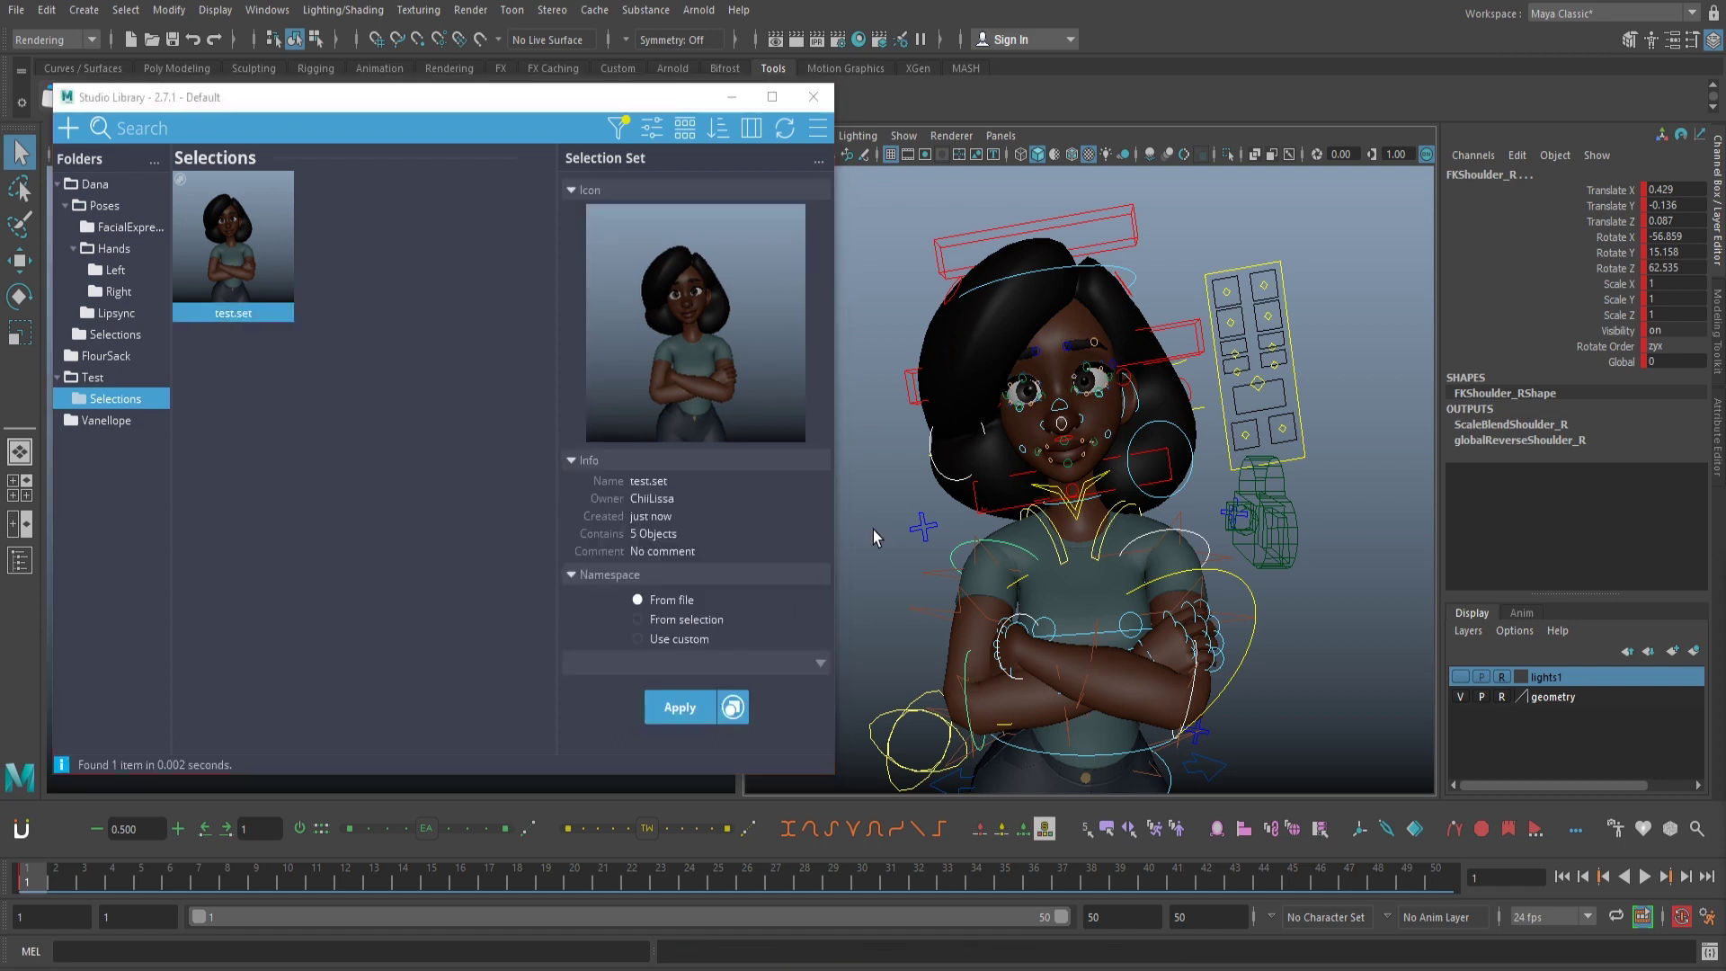
click(251, 240)
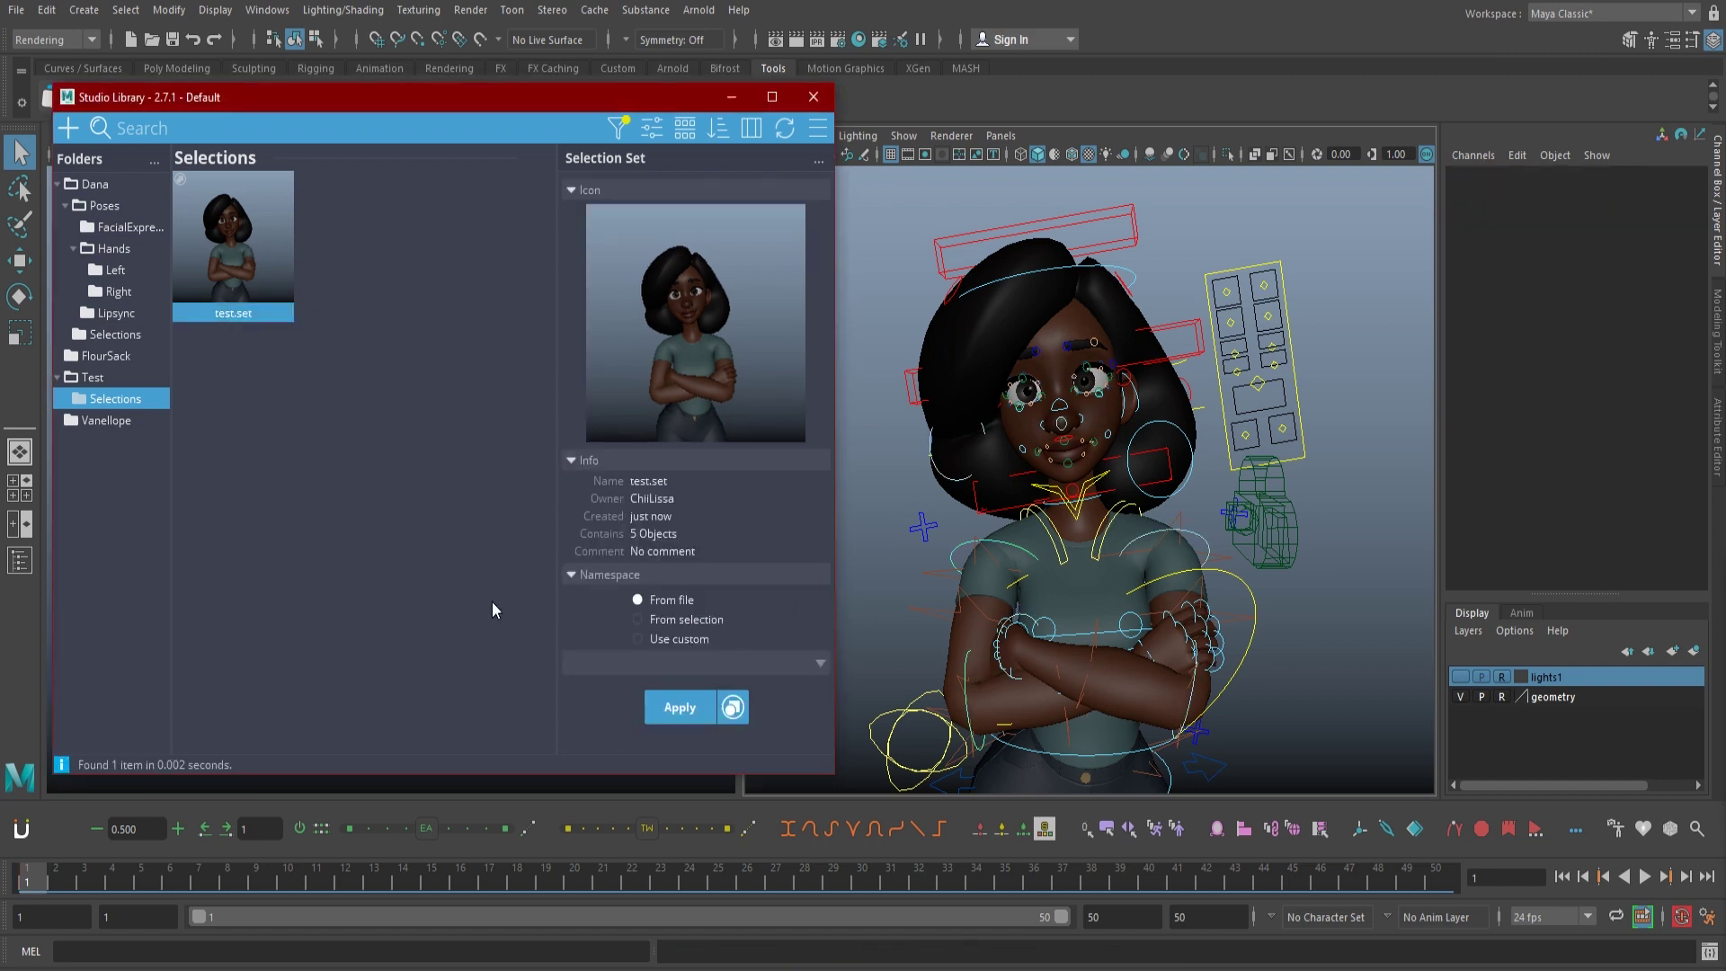
click(672, 707)
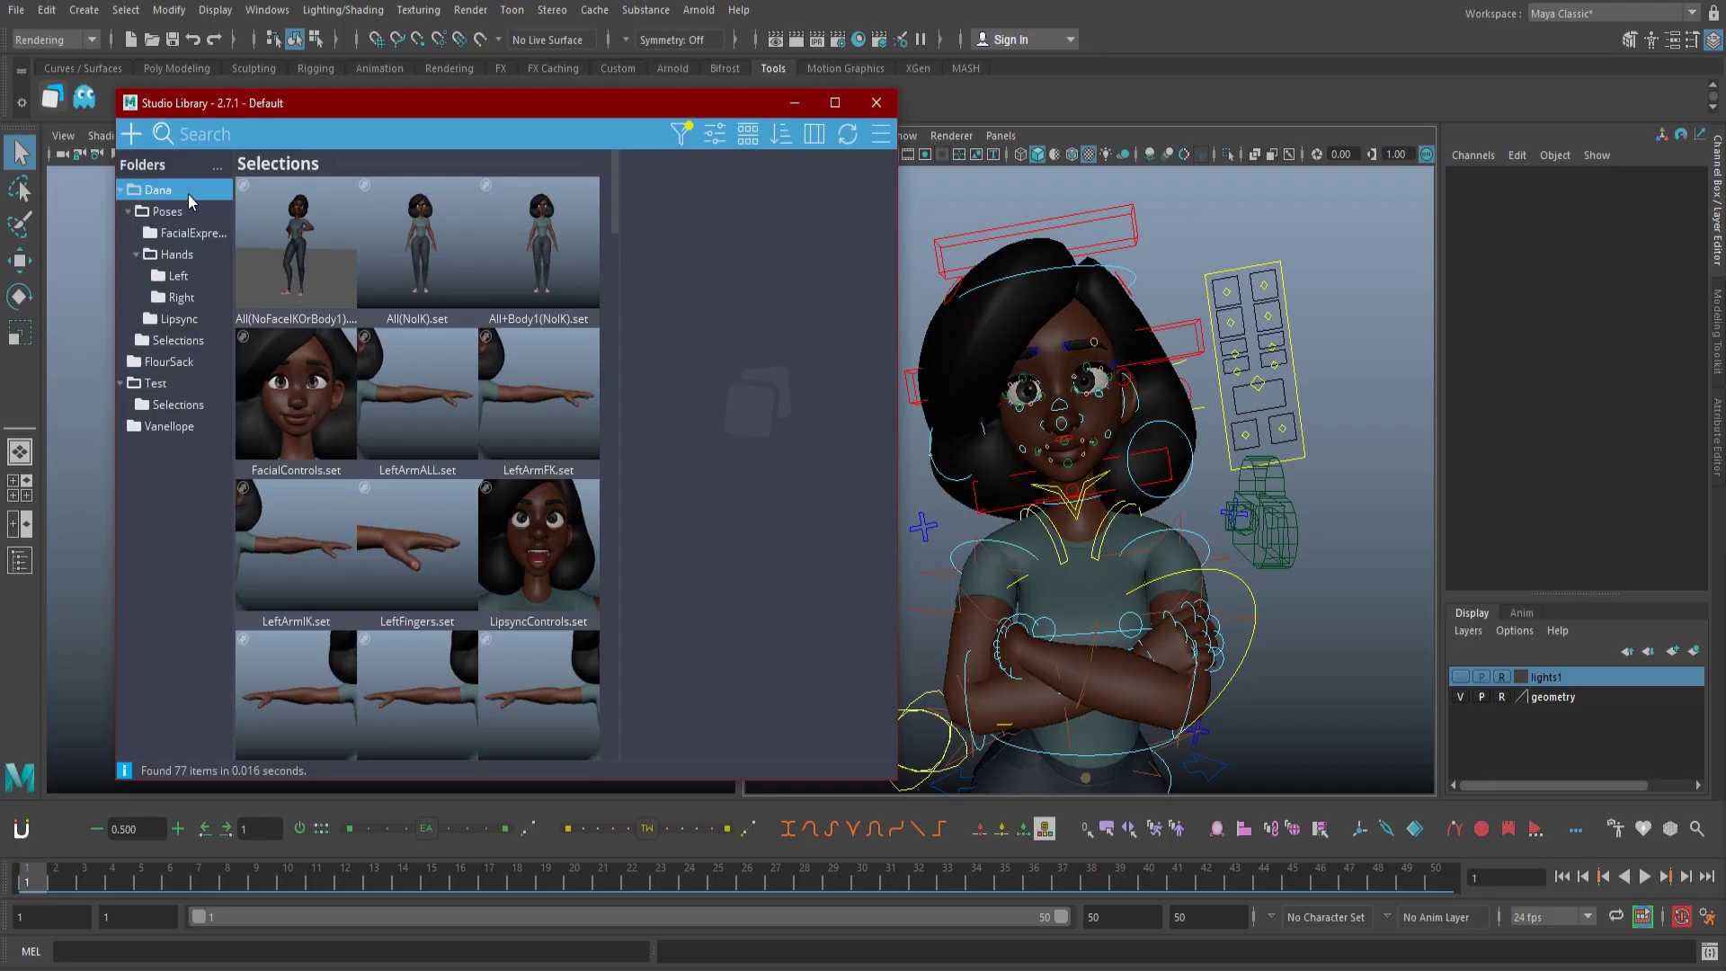
Search the Dana folder for 'ik', clear the search, and check the item type filter
click(206, 134)
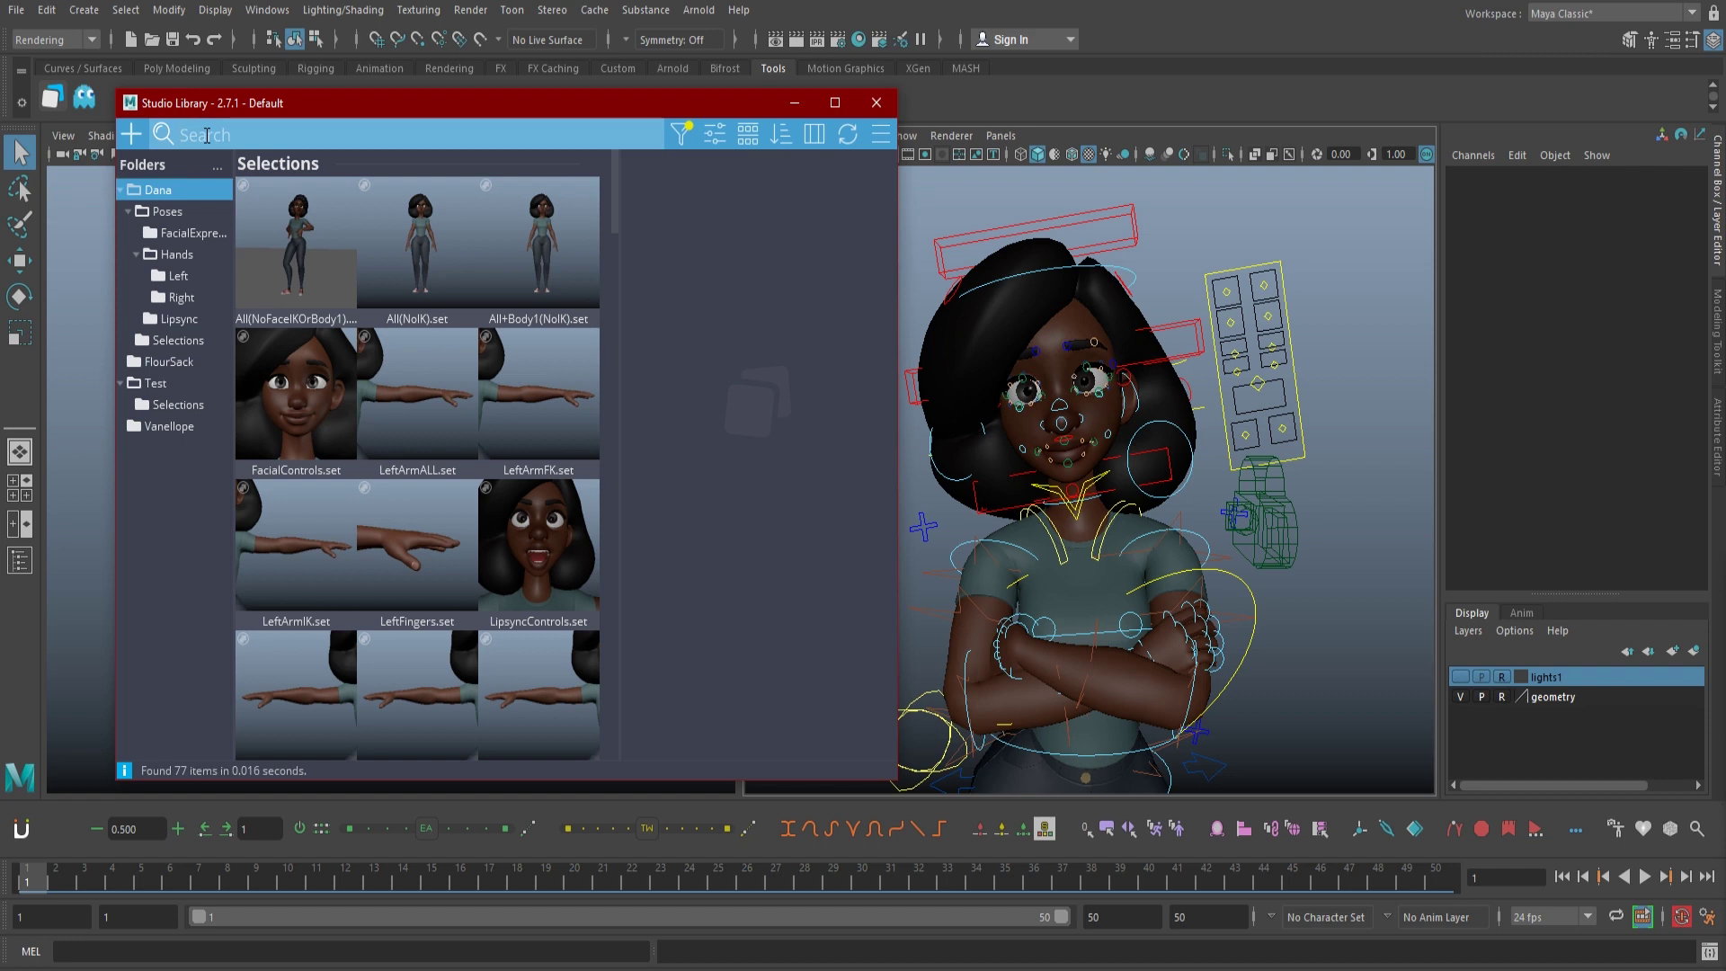
text(ik)
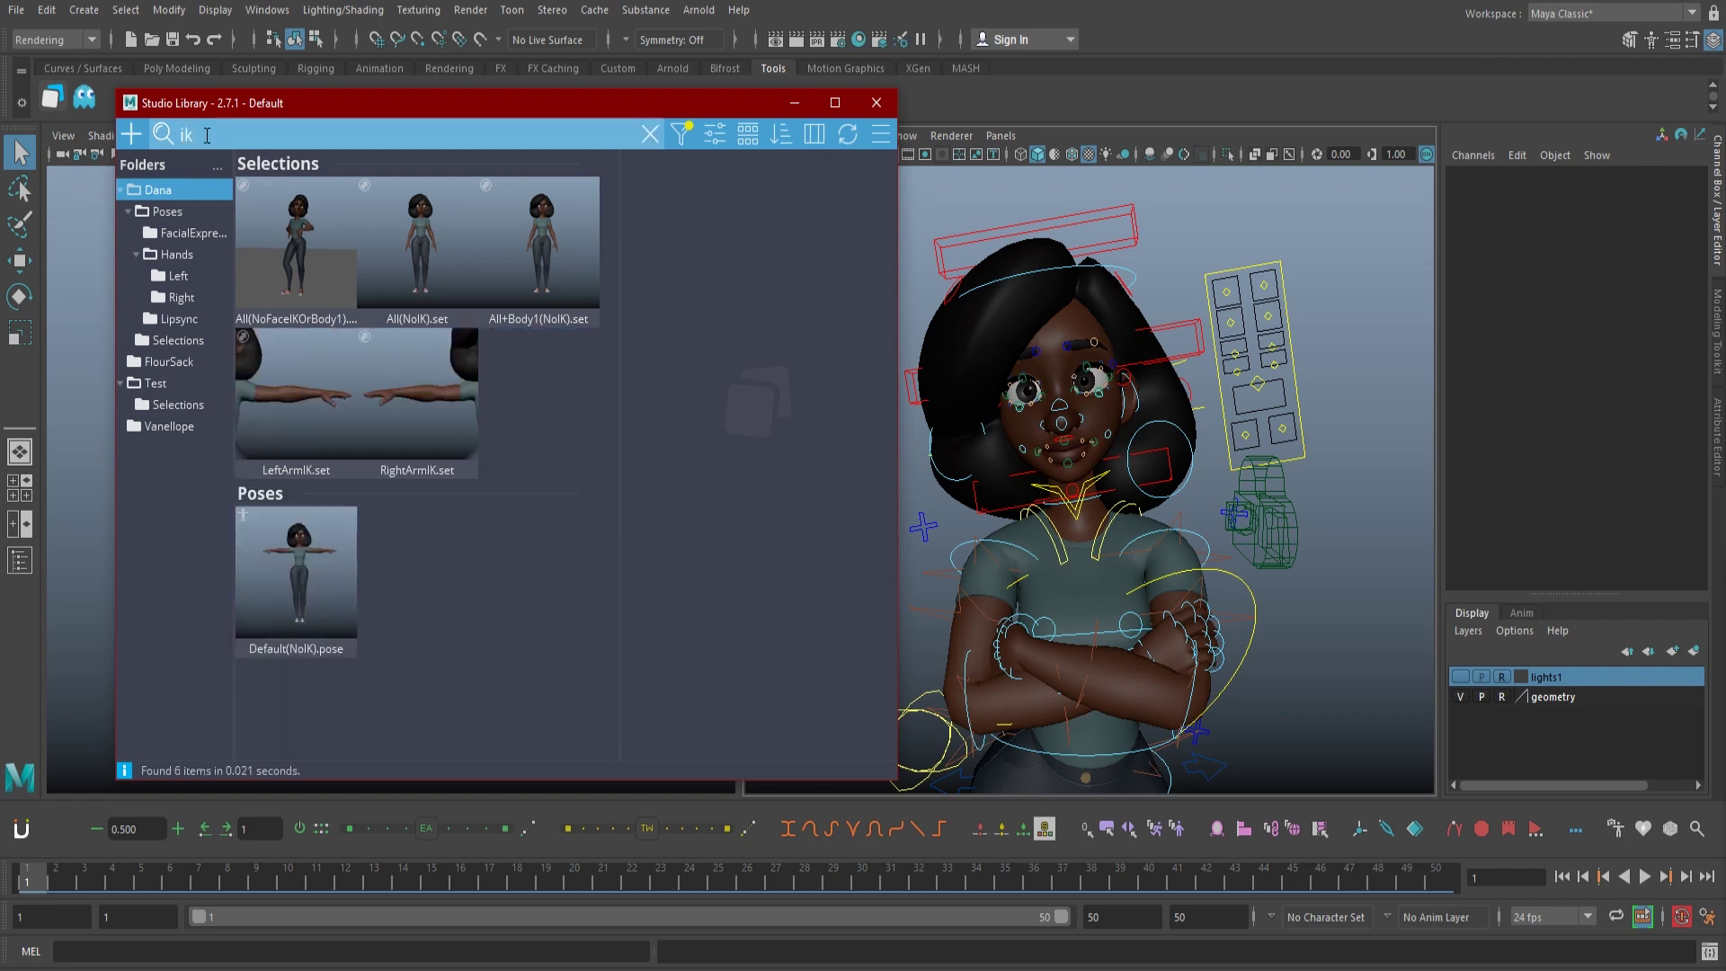
key(BackSpace)
key(BackSpace)
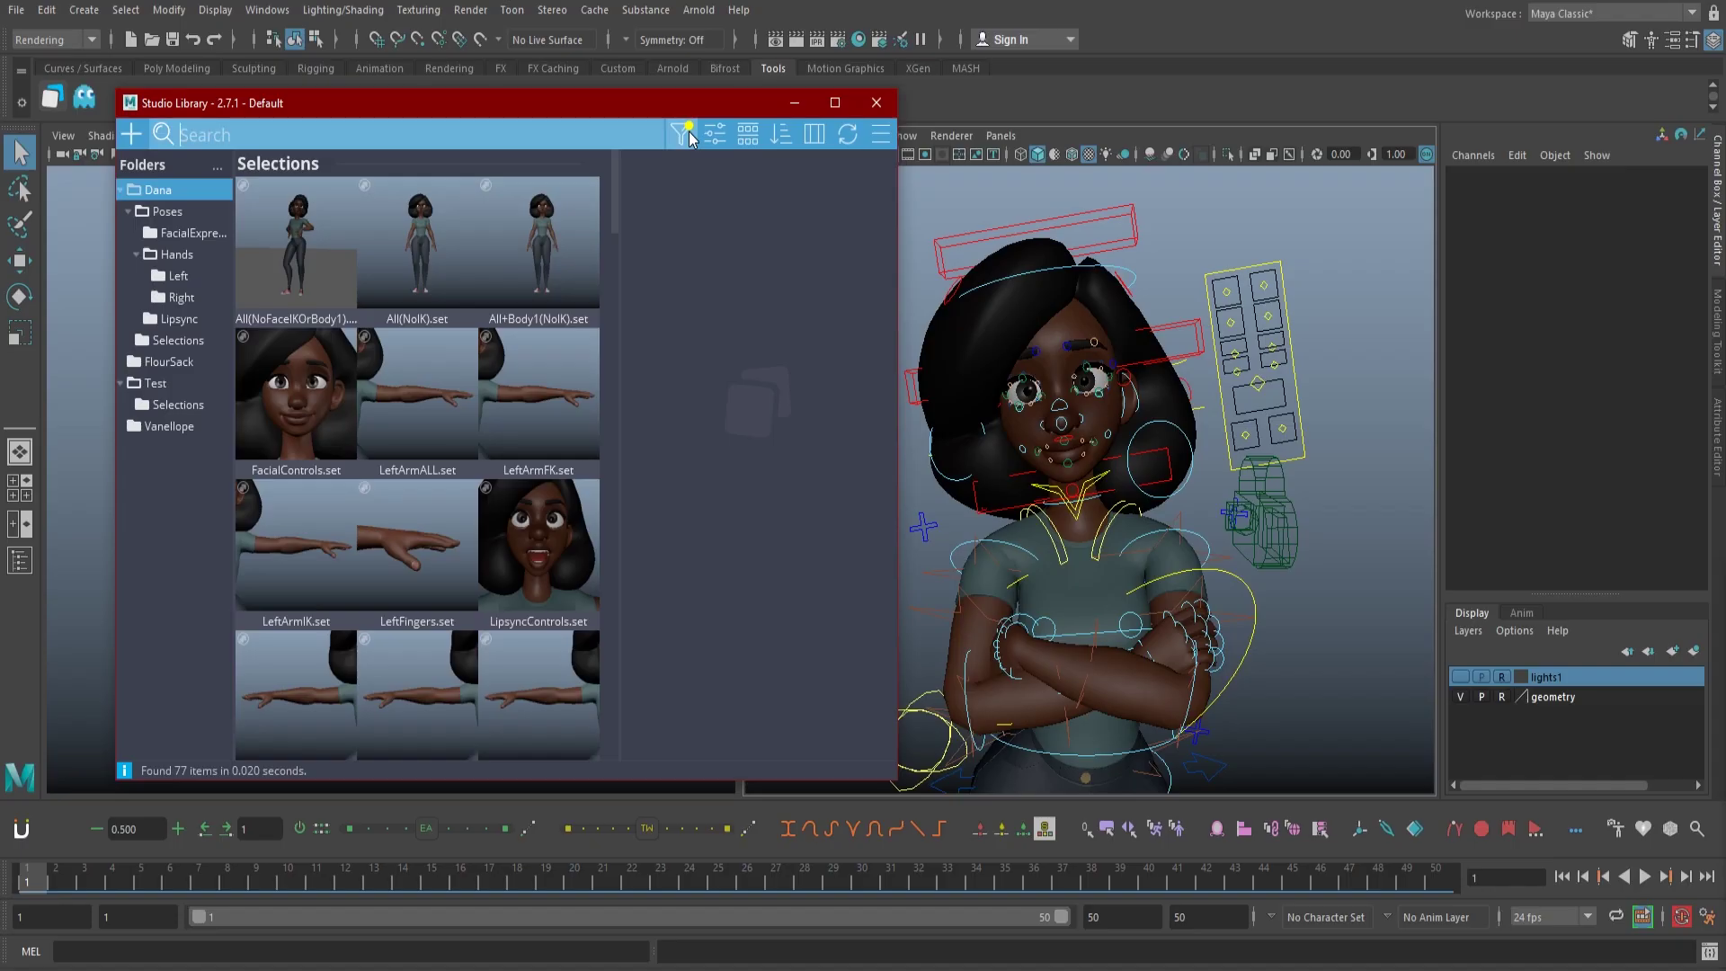
click(685, 135)
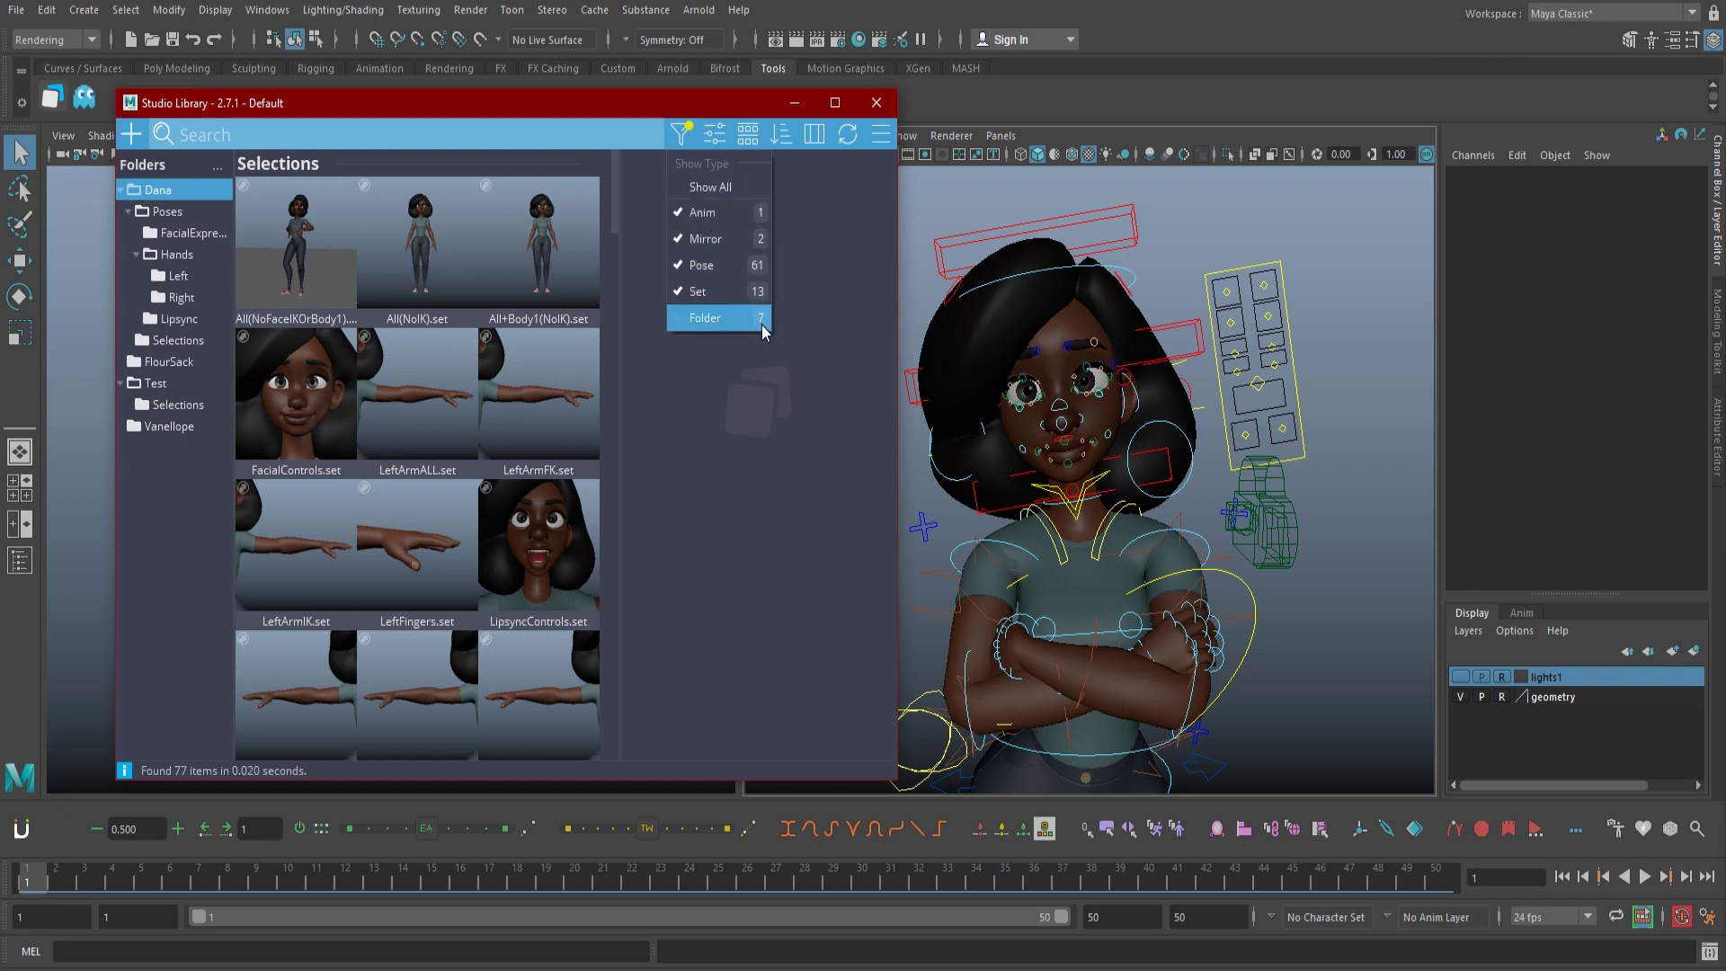
Resize the thumbnails and try labels over, then back under, the thumbnails
click(714, 138)
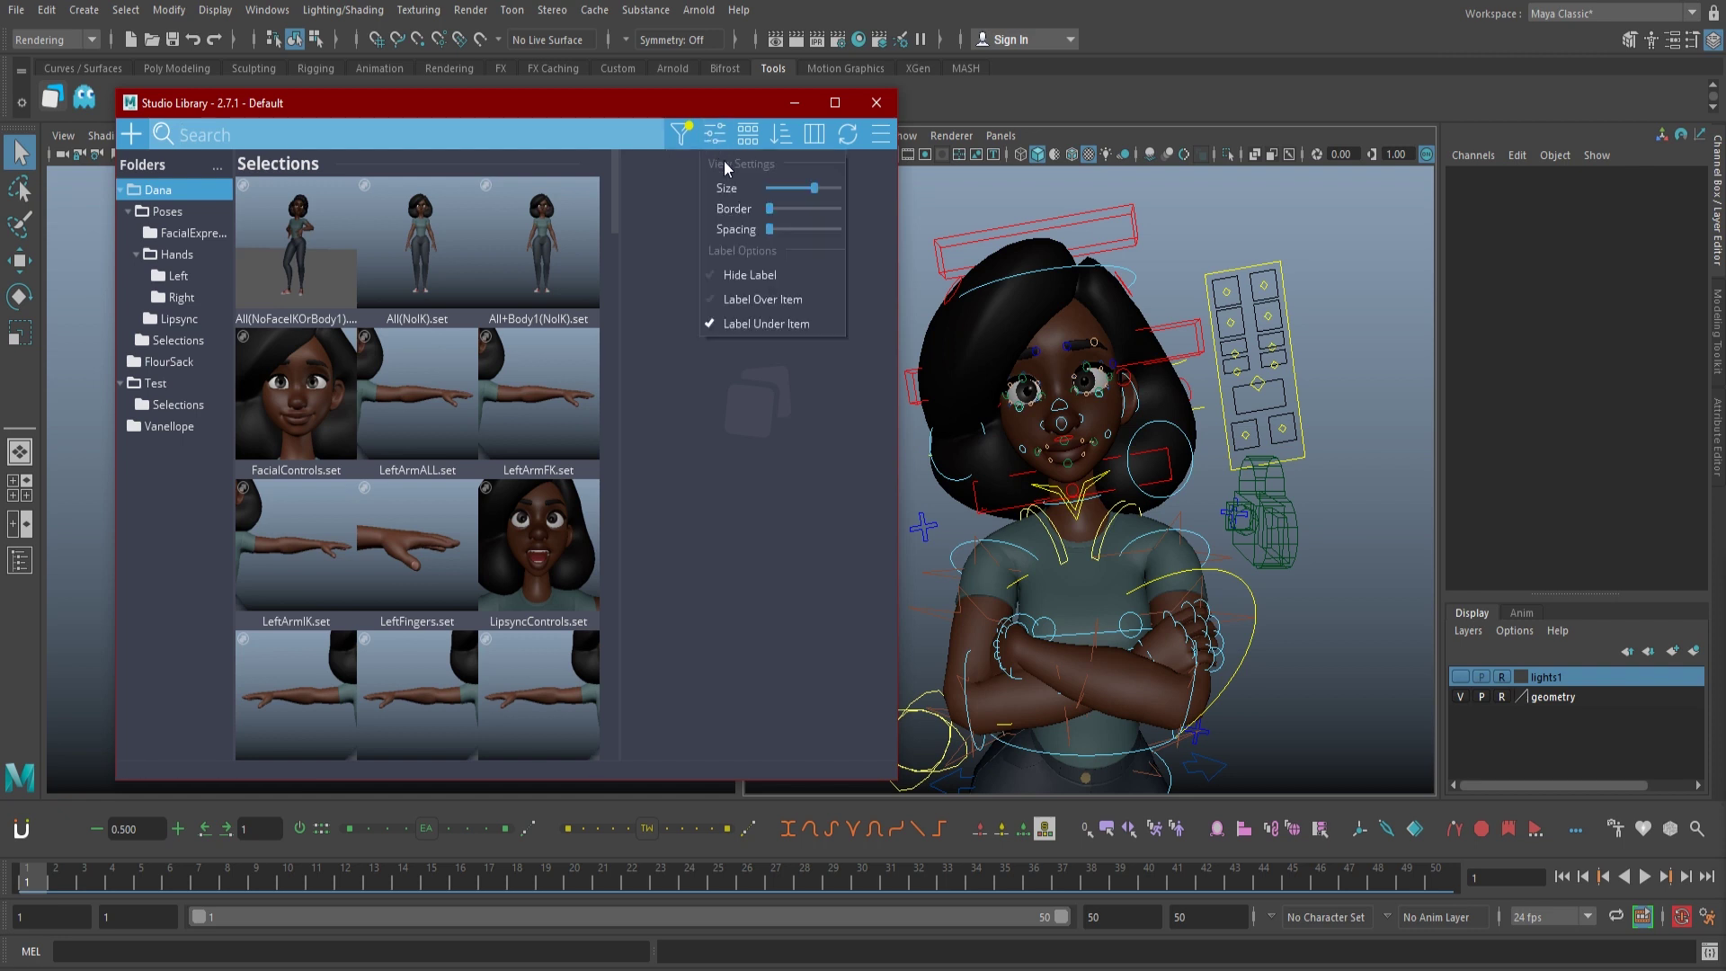
drag(814, 189, 765, 234)
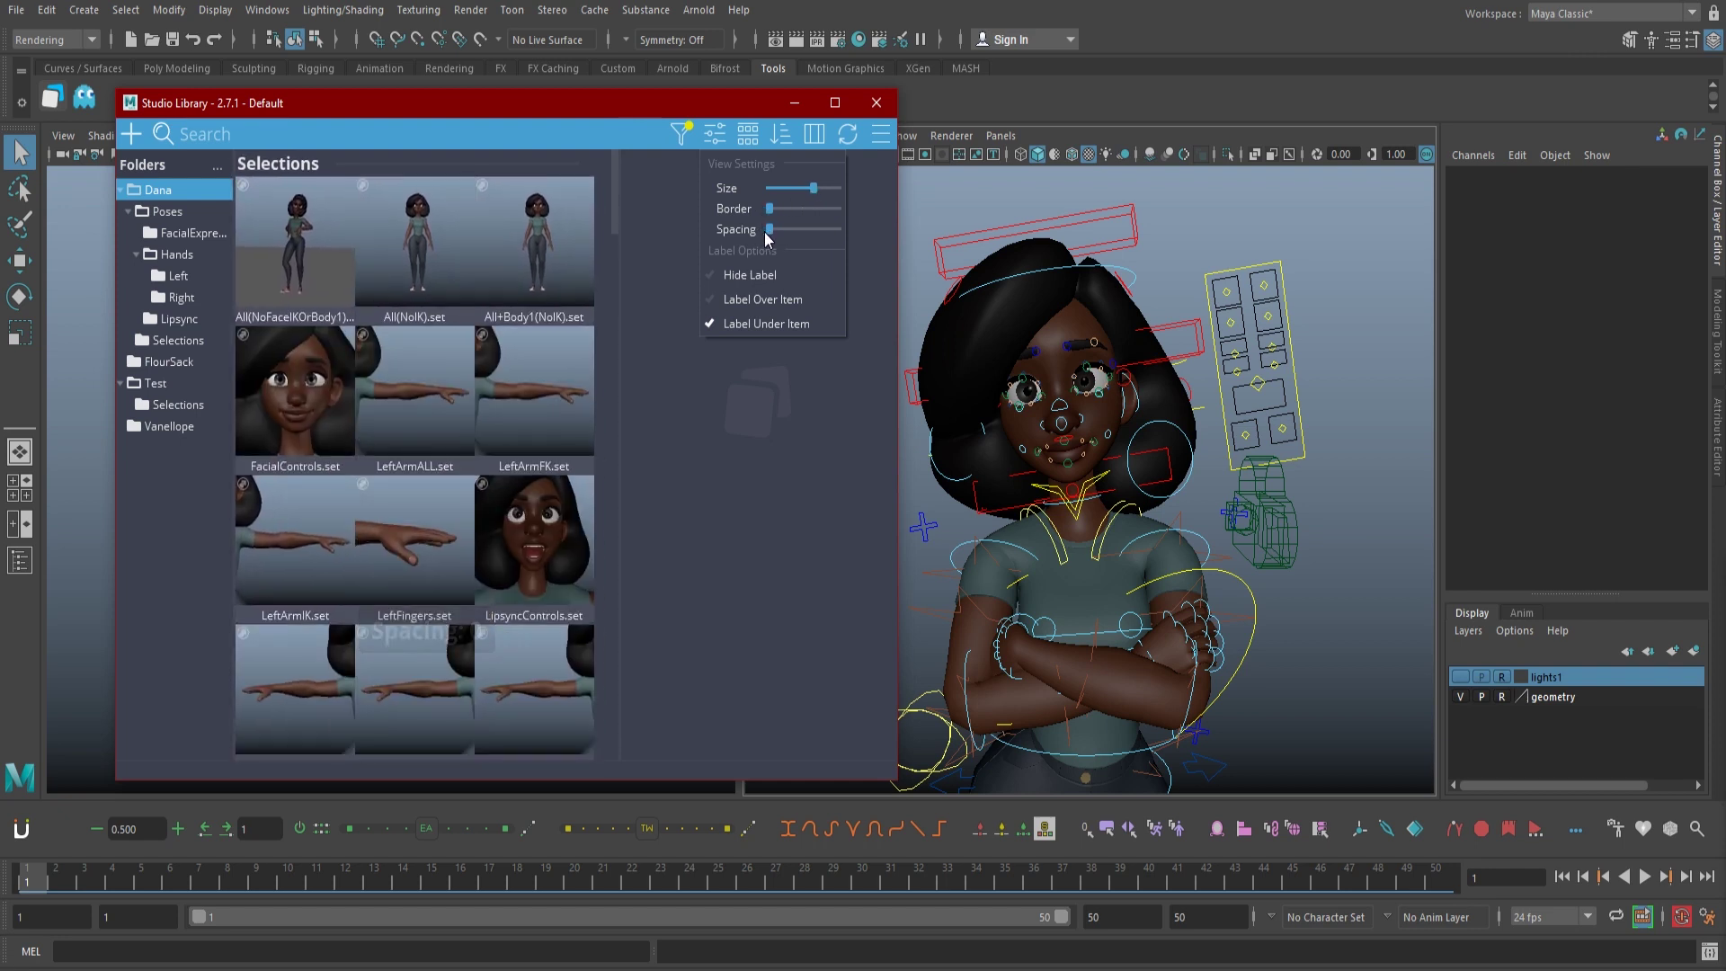
click(762, 298)
click(725, 141)
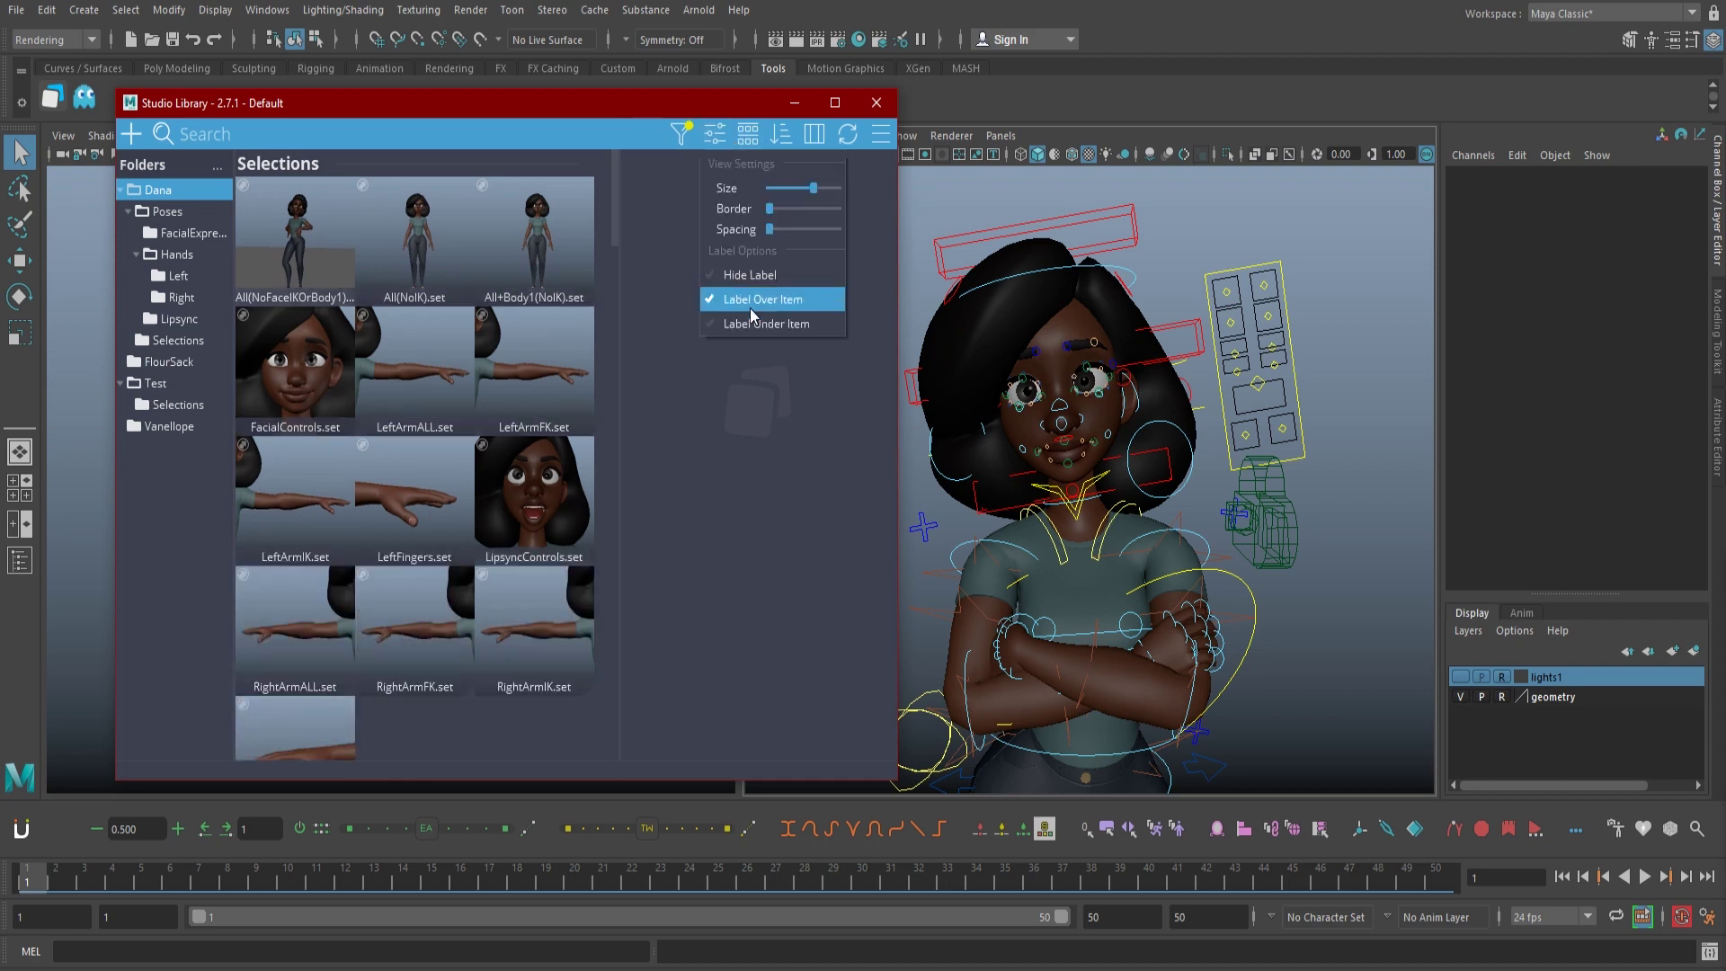
click(748, 316)
Check grouping and sorting options, toggle the folder tree, resync items, and open Settings
click(748, 137)
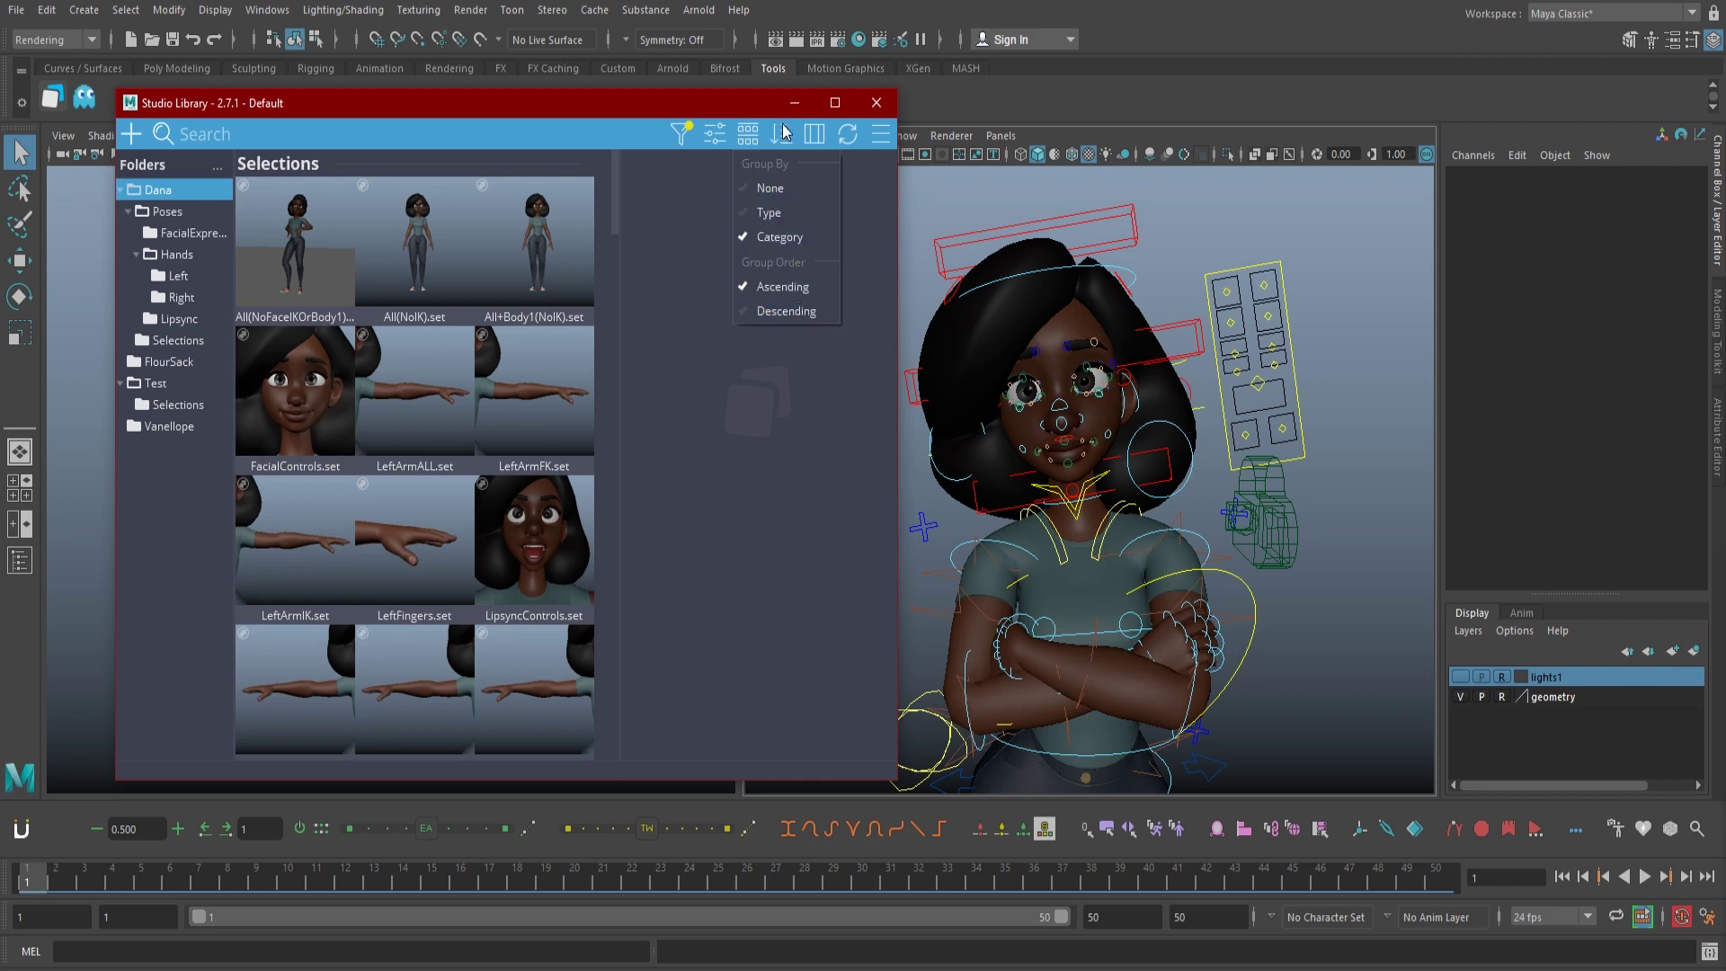
click(781, 135)
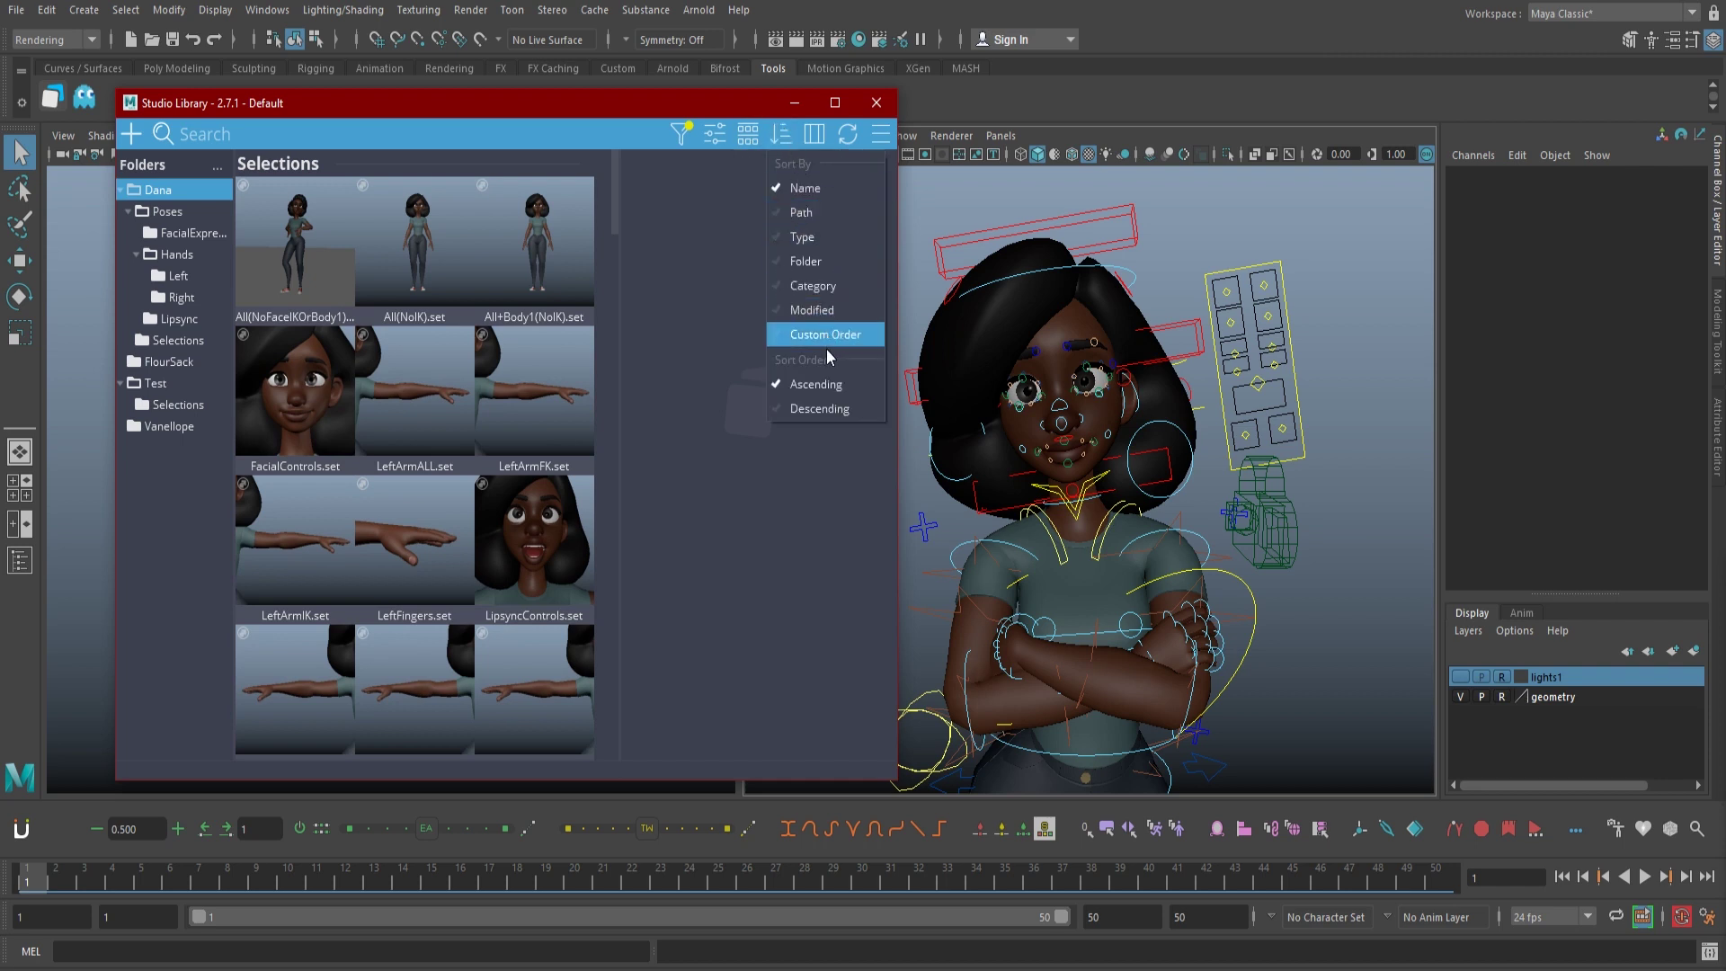
click(813, 138)
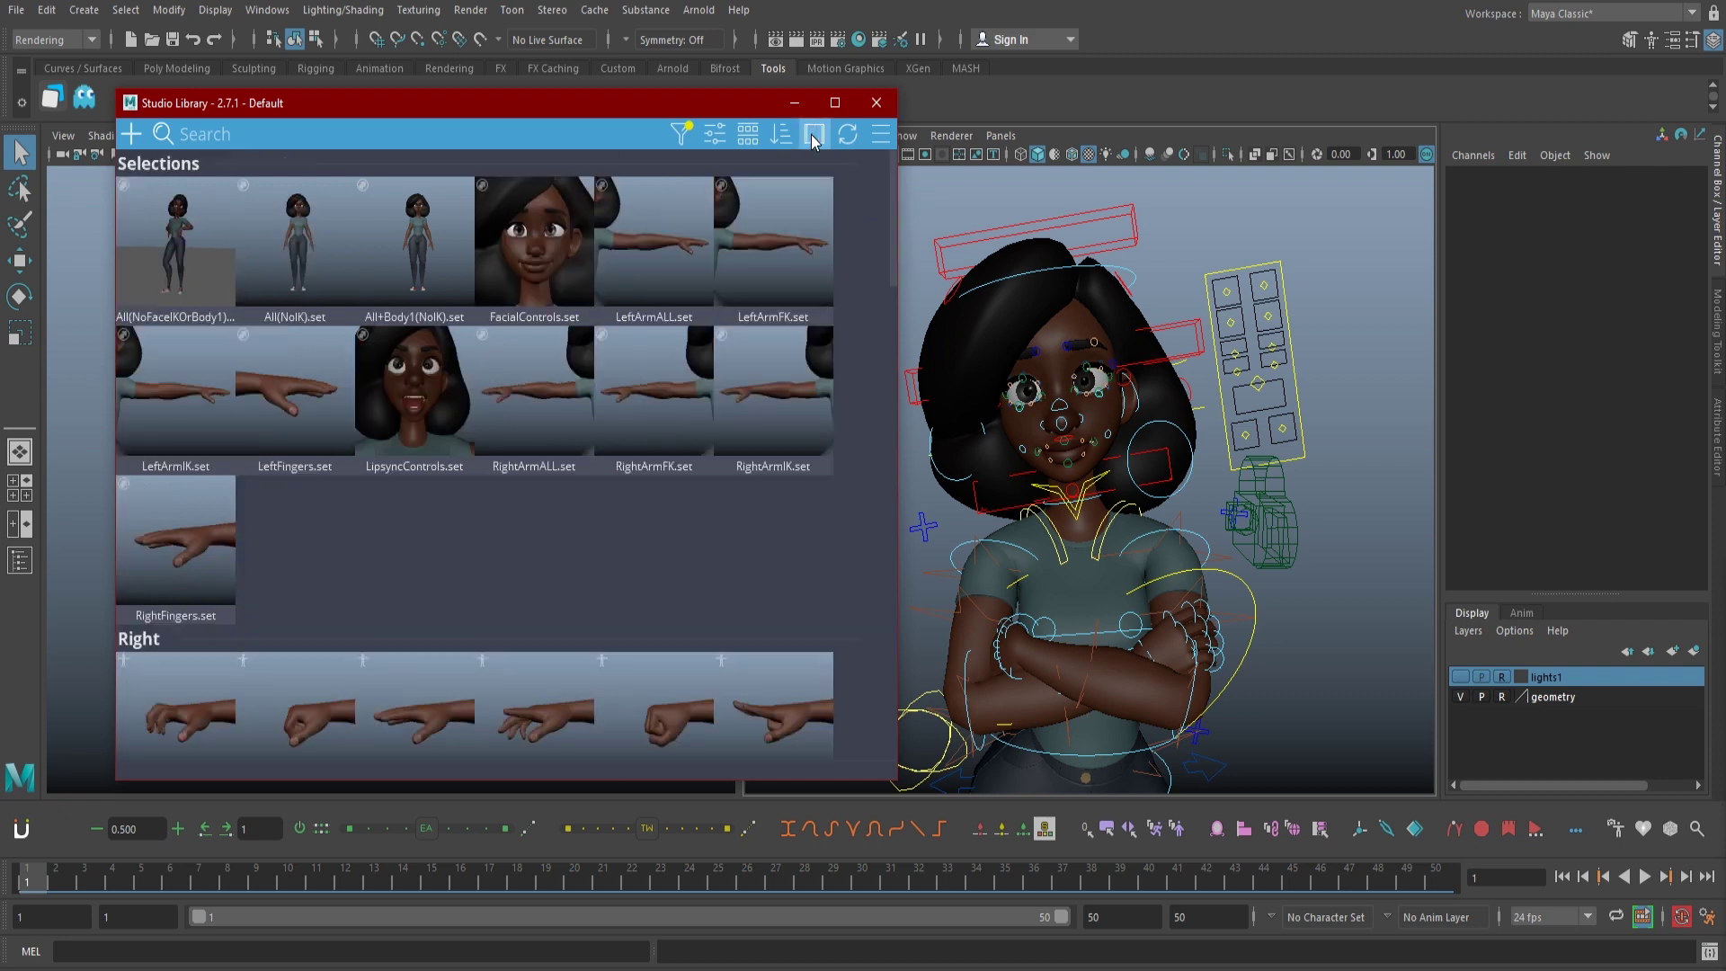
click(812, 138)
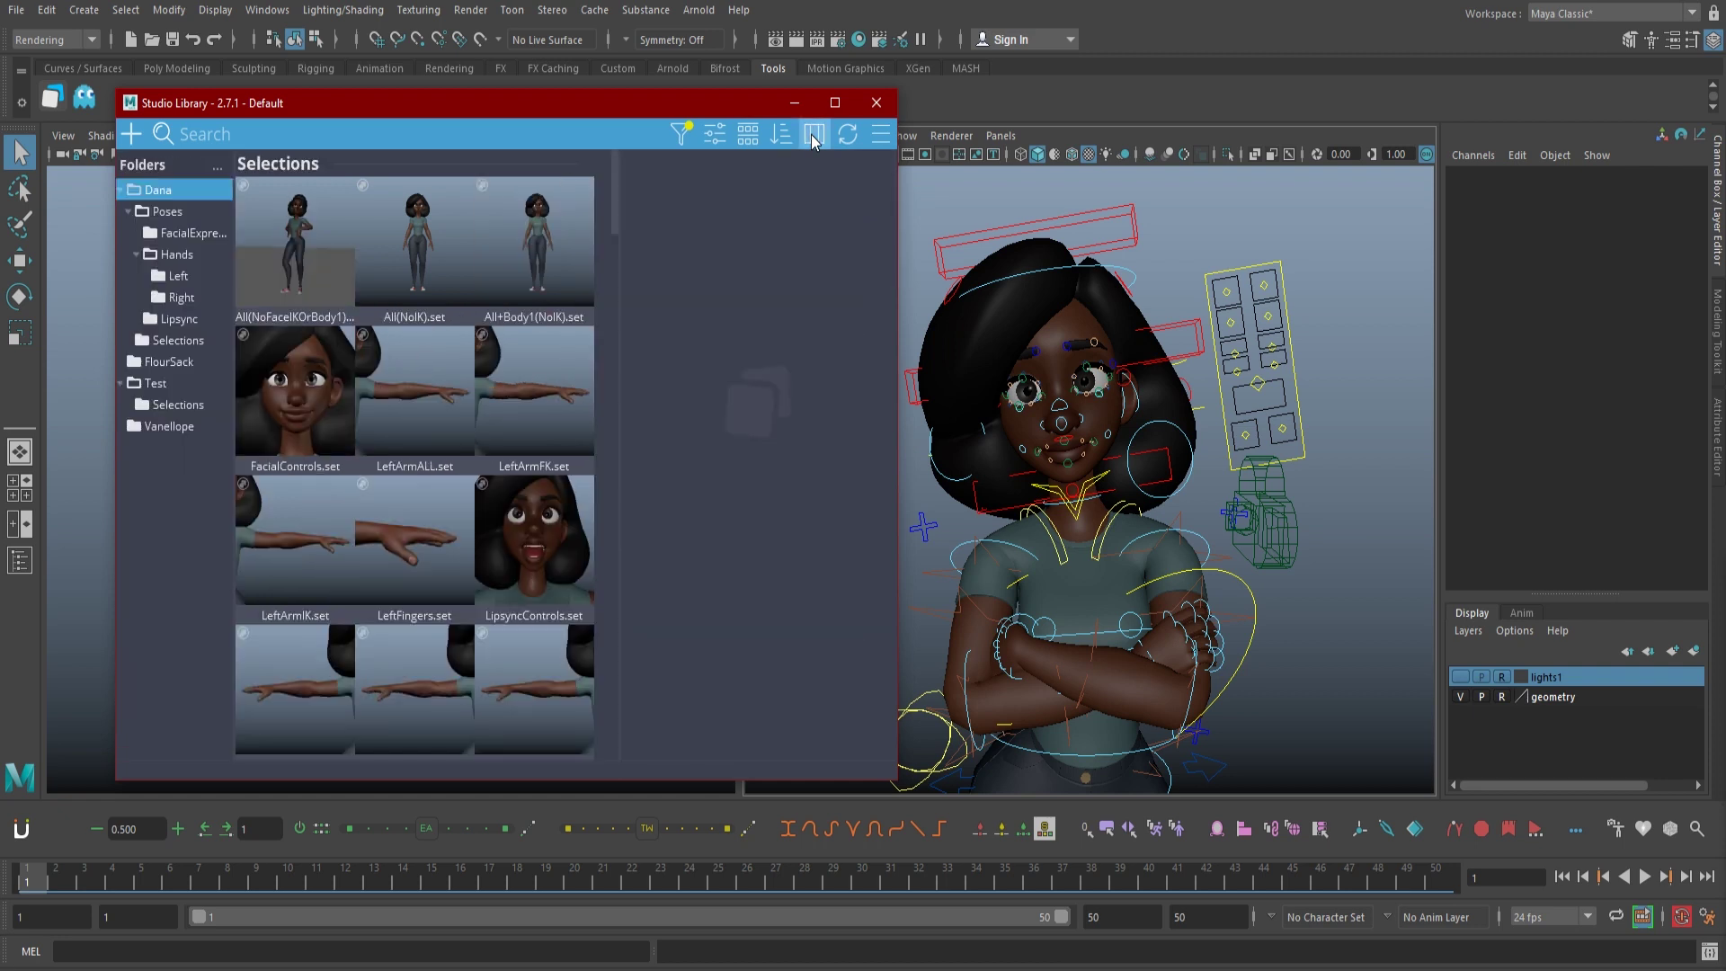
click(847, 136)
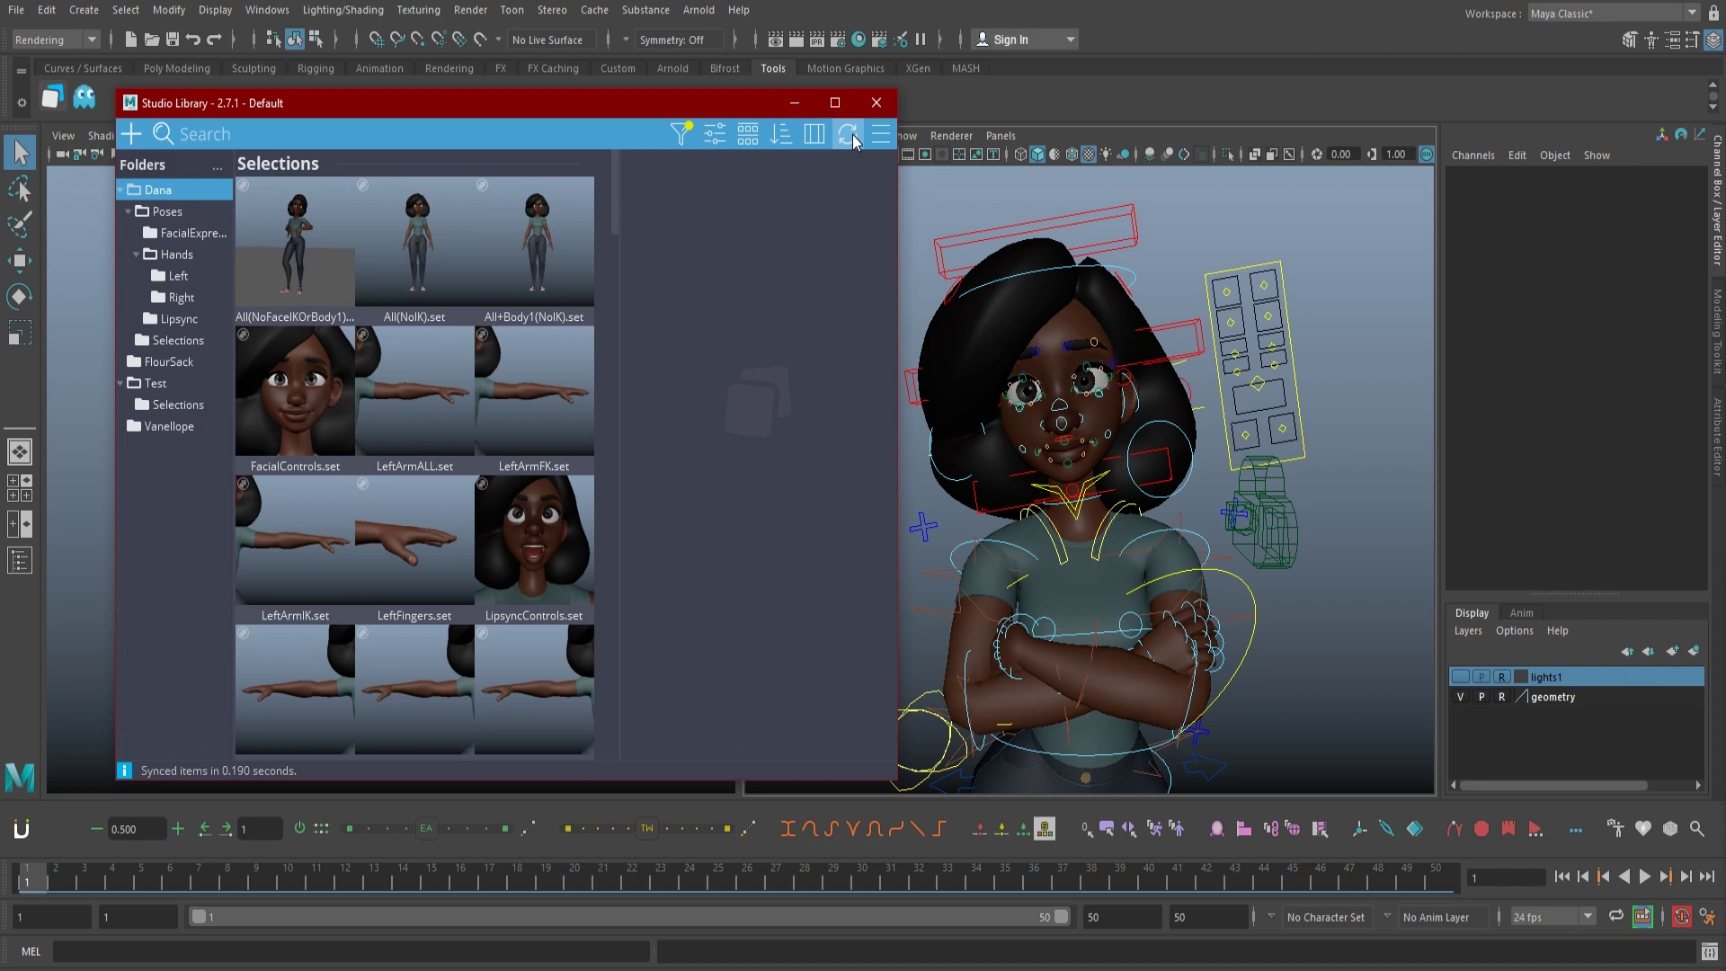
click(883, 137)
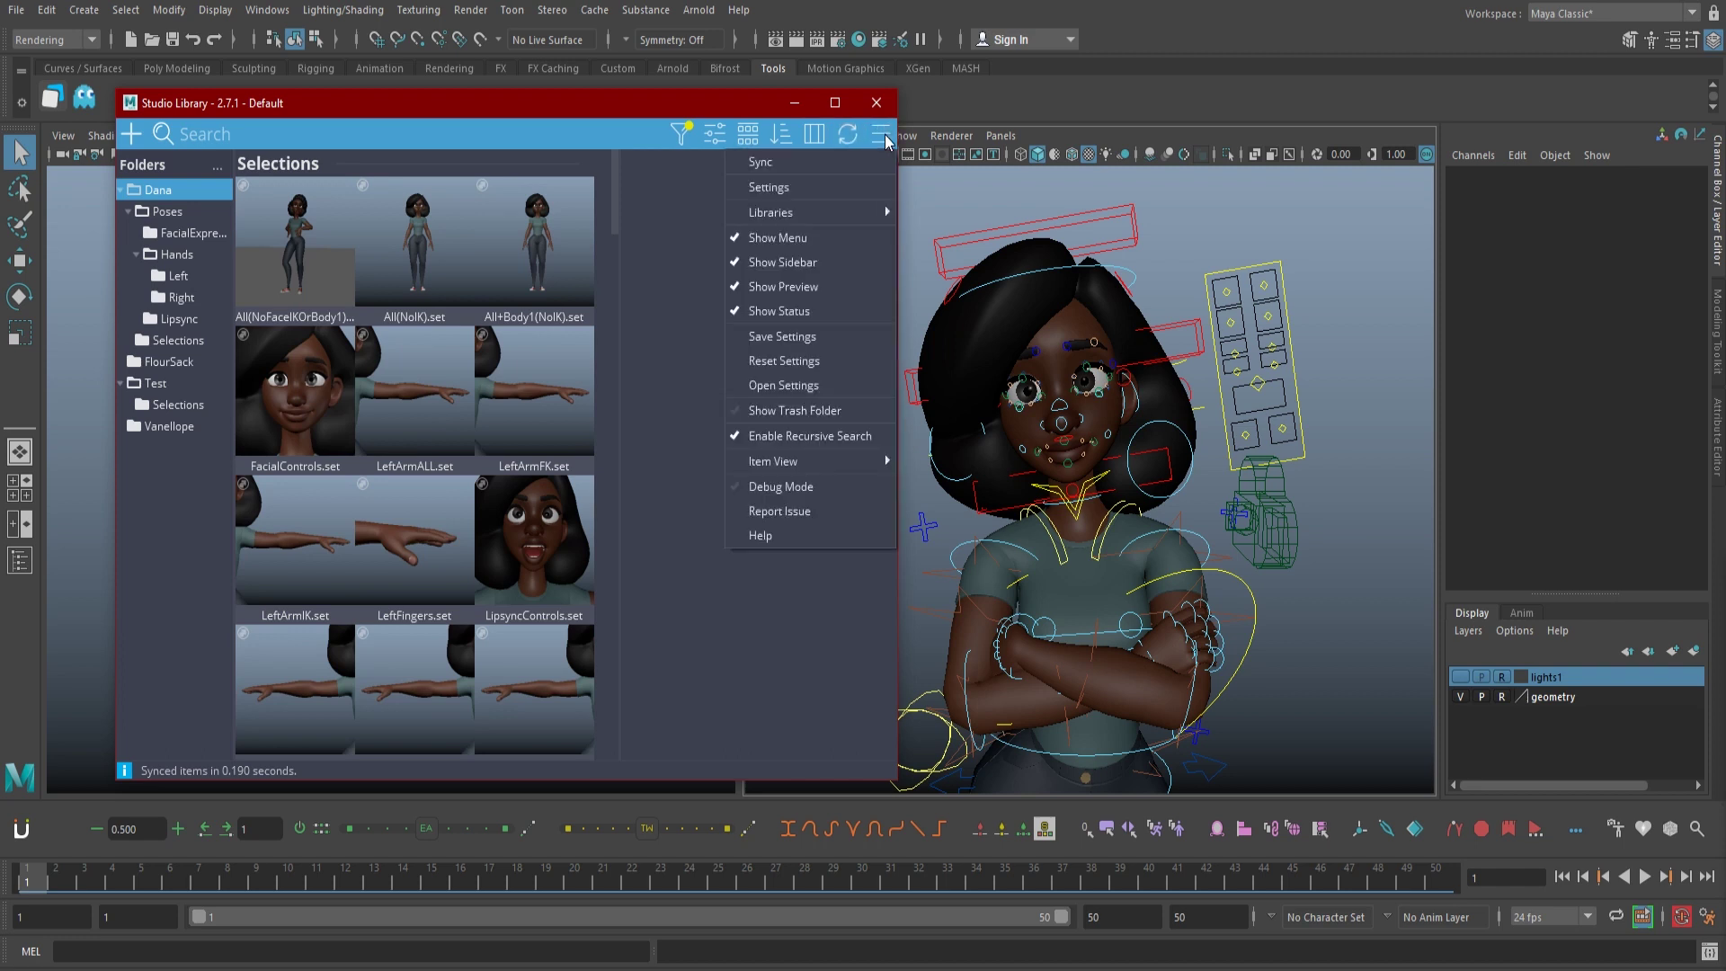
click(839, 187)
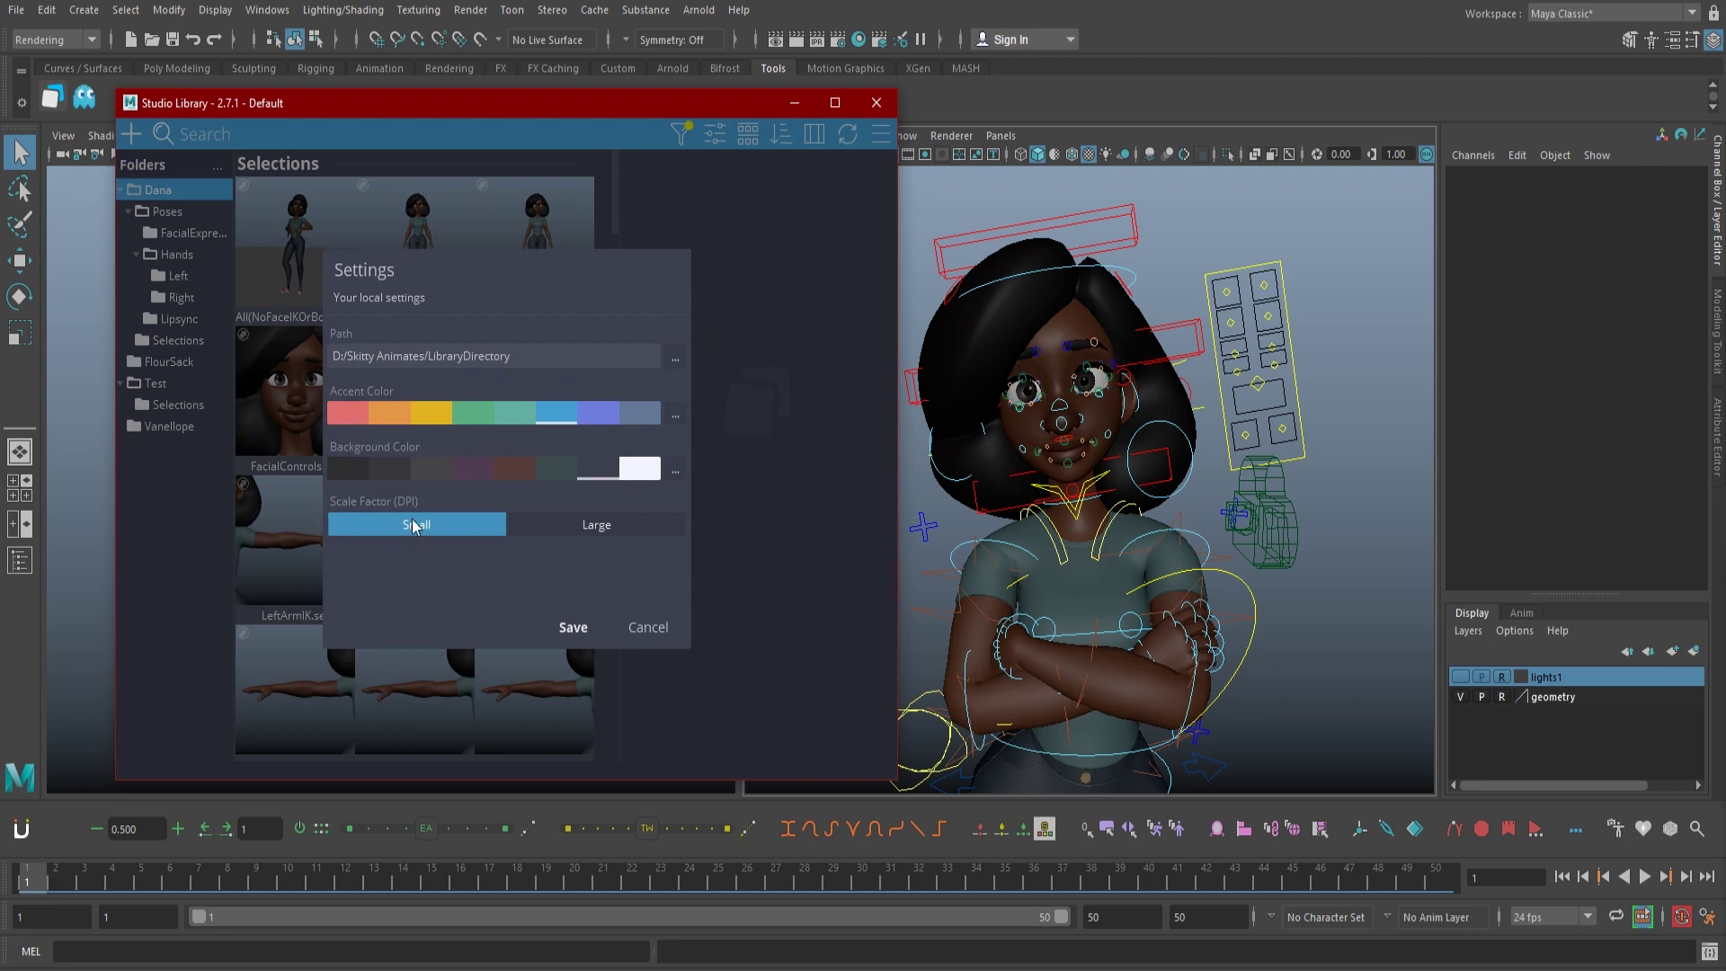
Save a red accent colour and dark maroon background in Settings
click(349, 412)
click(505, 467)
click(574, 627)
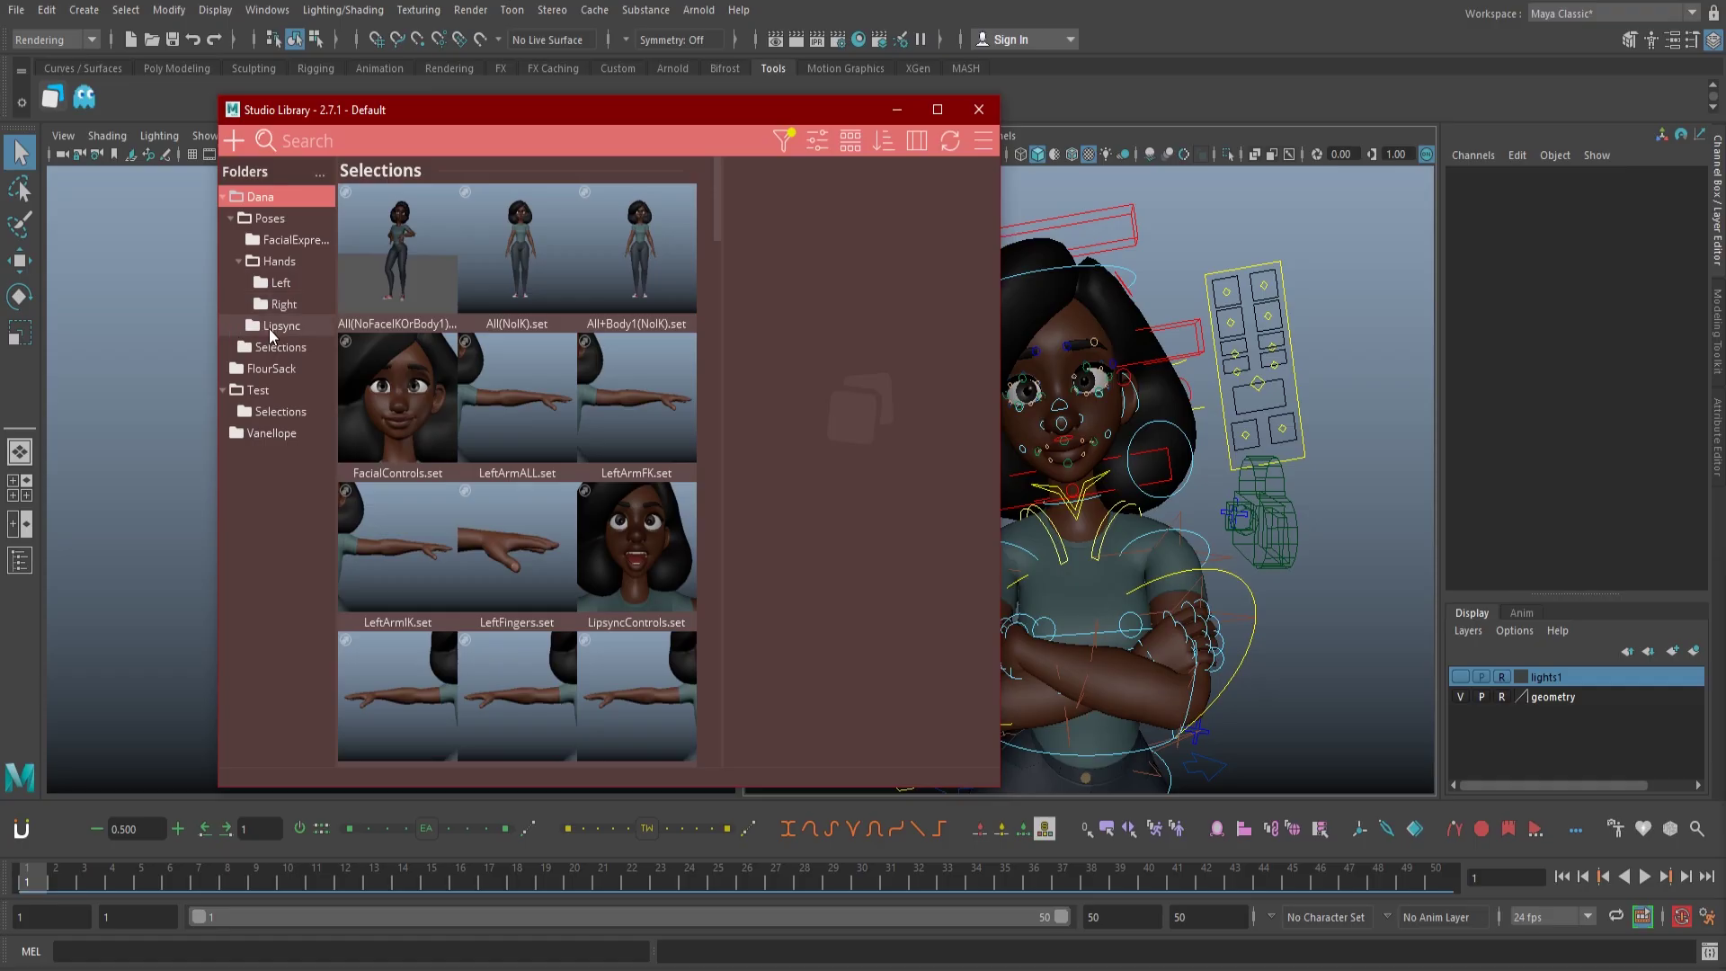
Browse the Lipsync, Hands and FacialExpressions folders
click(273, 334)
click(266, 266)
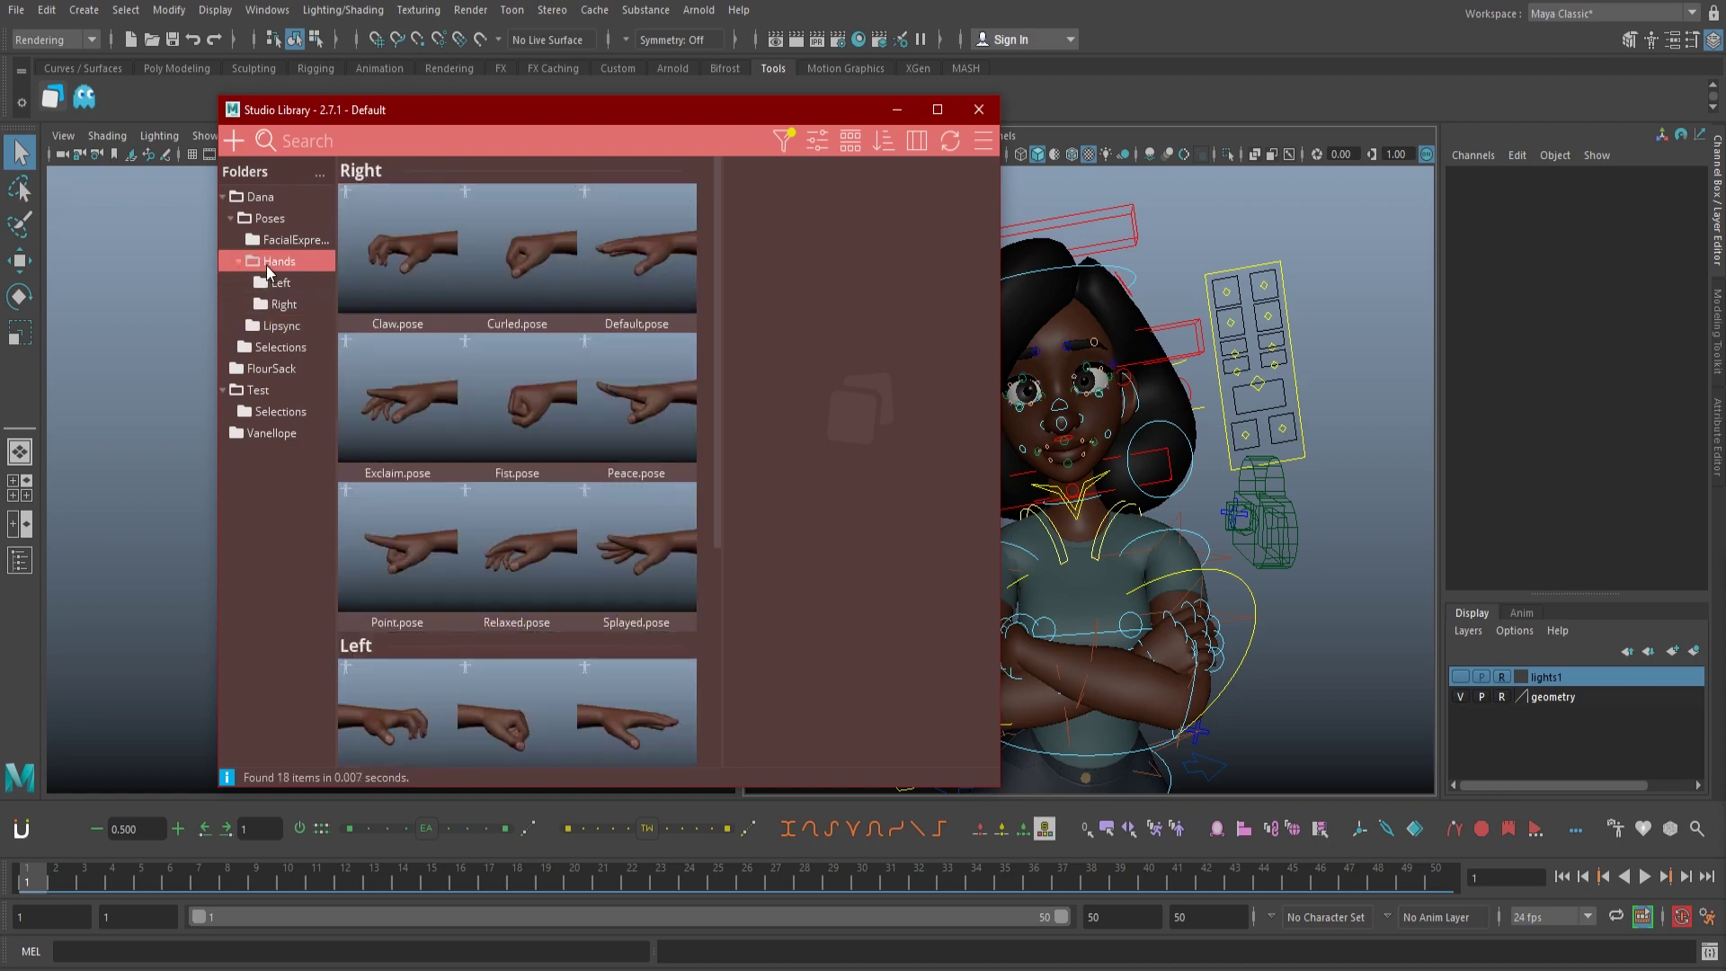
click(273, 241)
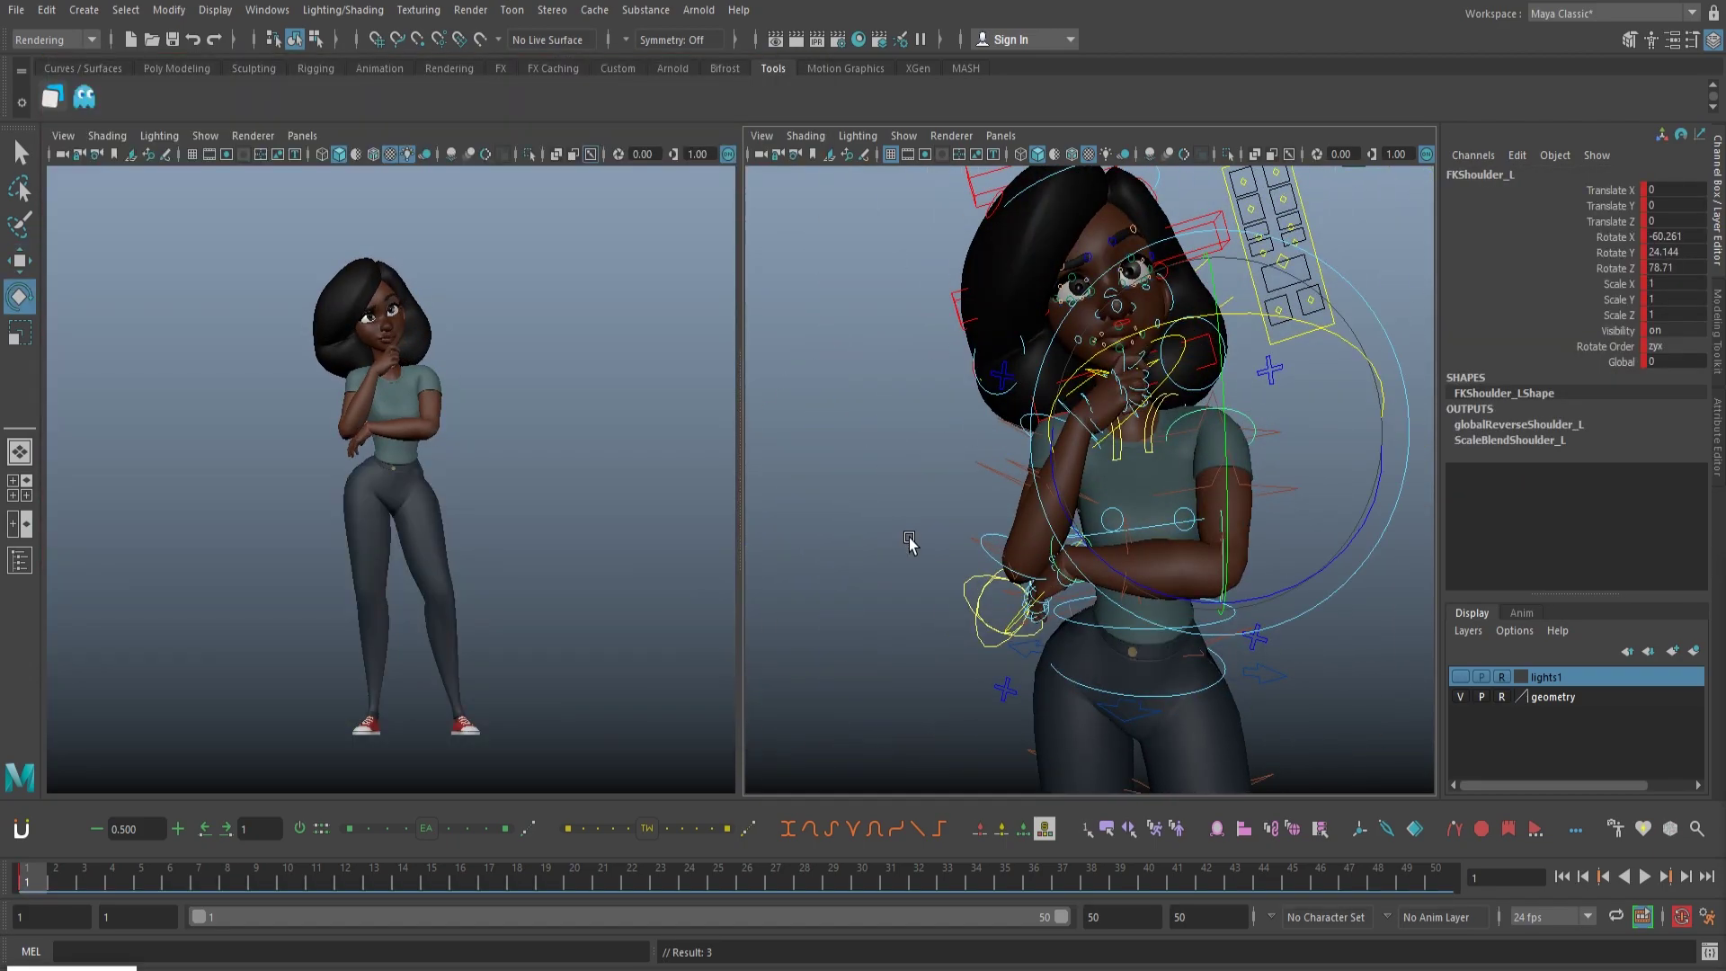
Marquee-select all of the rig's controls on the thinking-pose character and reopen the library
click(1005, 520)
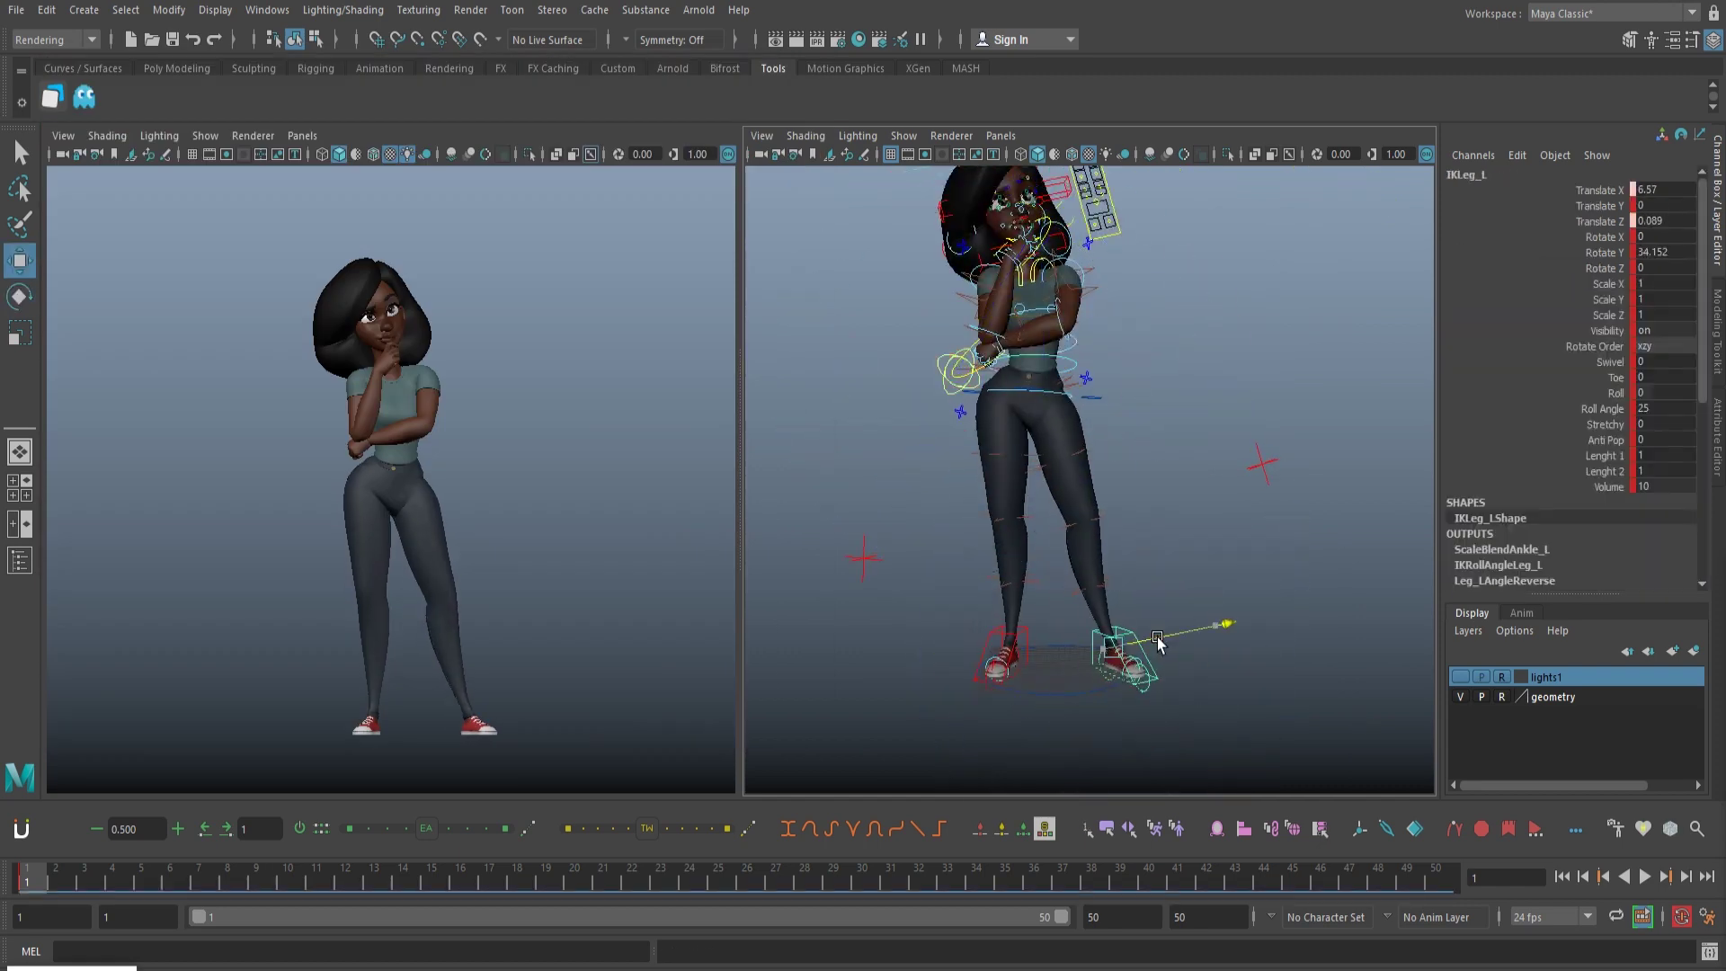
click(1012, 575)
drag(1200, 232, 1005, 688)
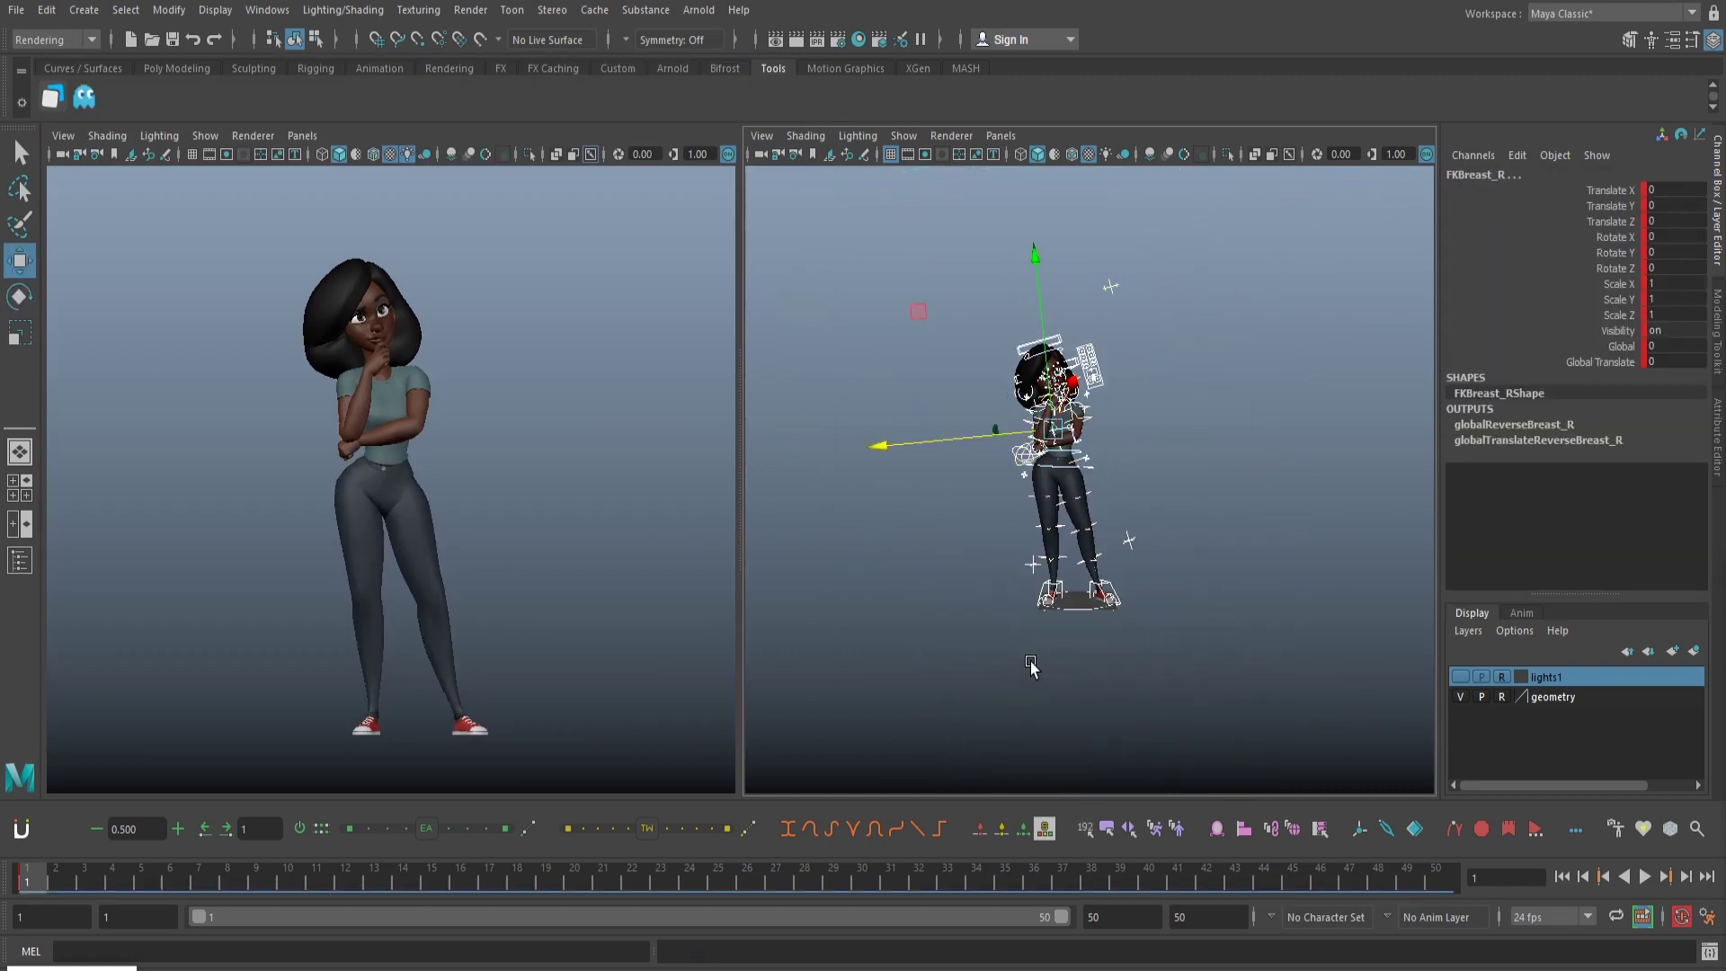
click(1033, 667)
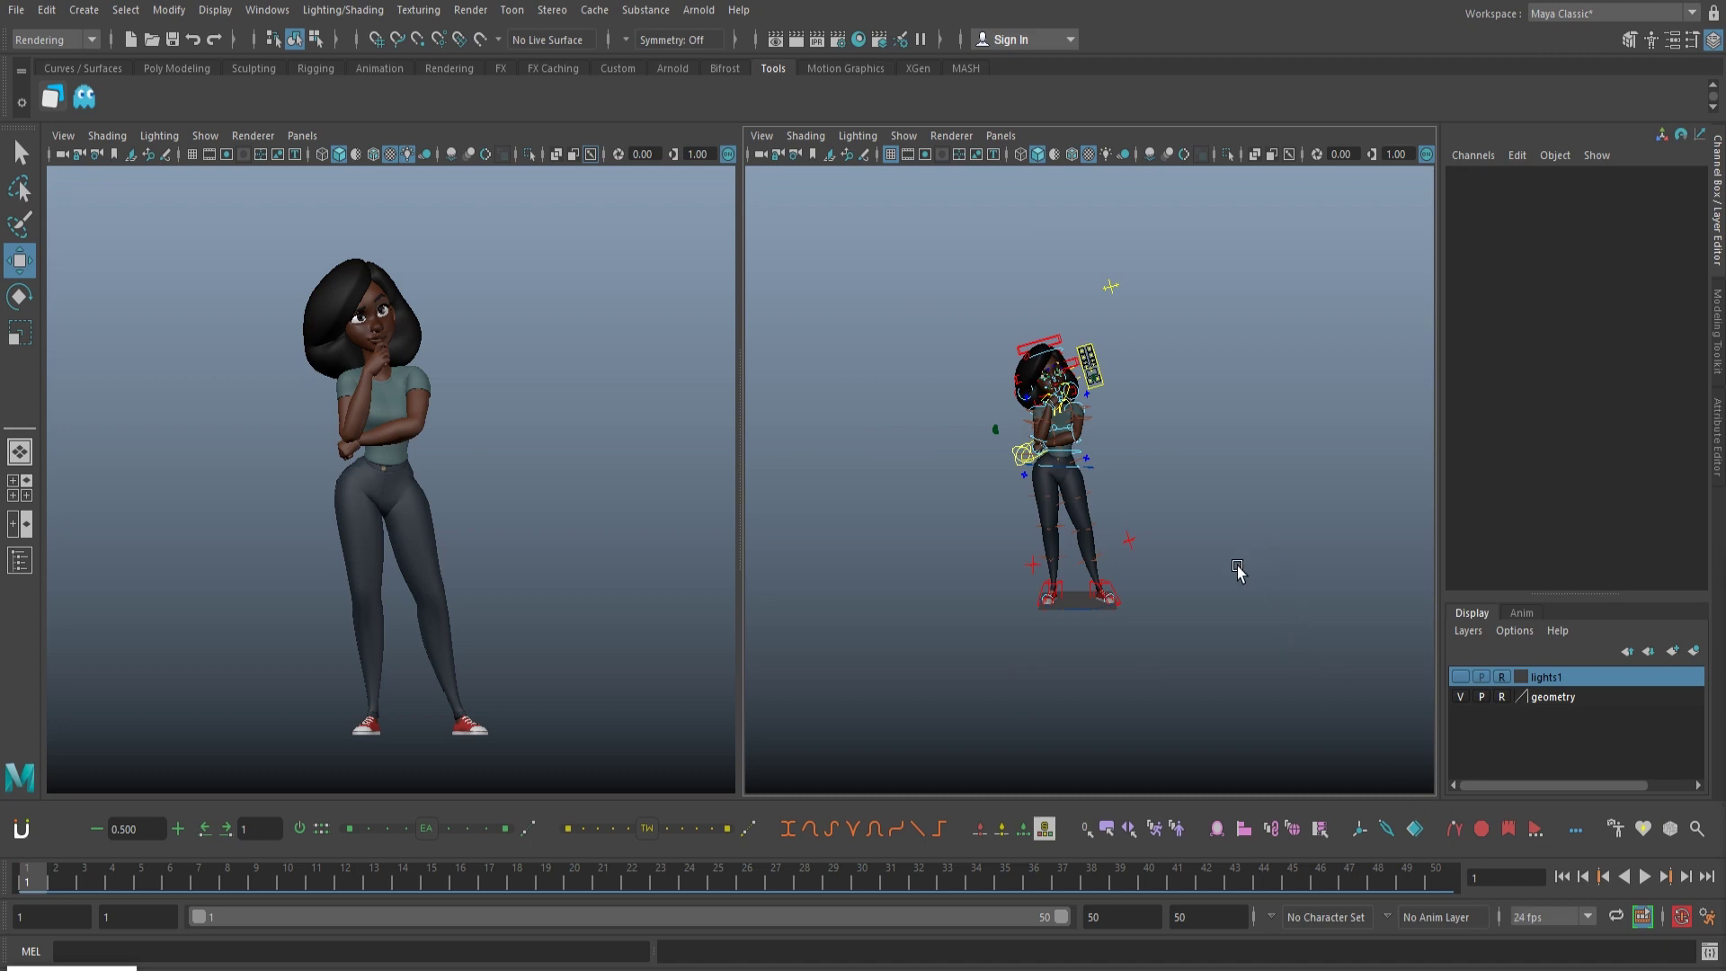
key(alt+space)
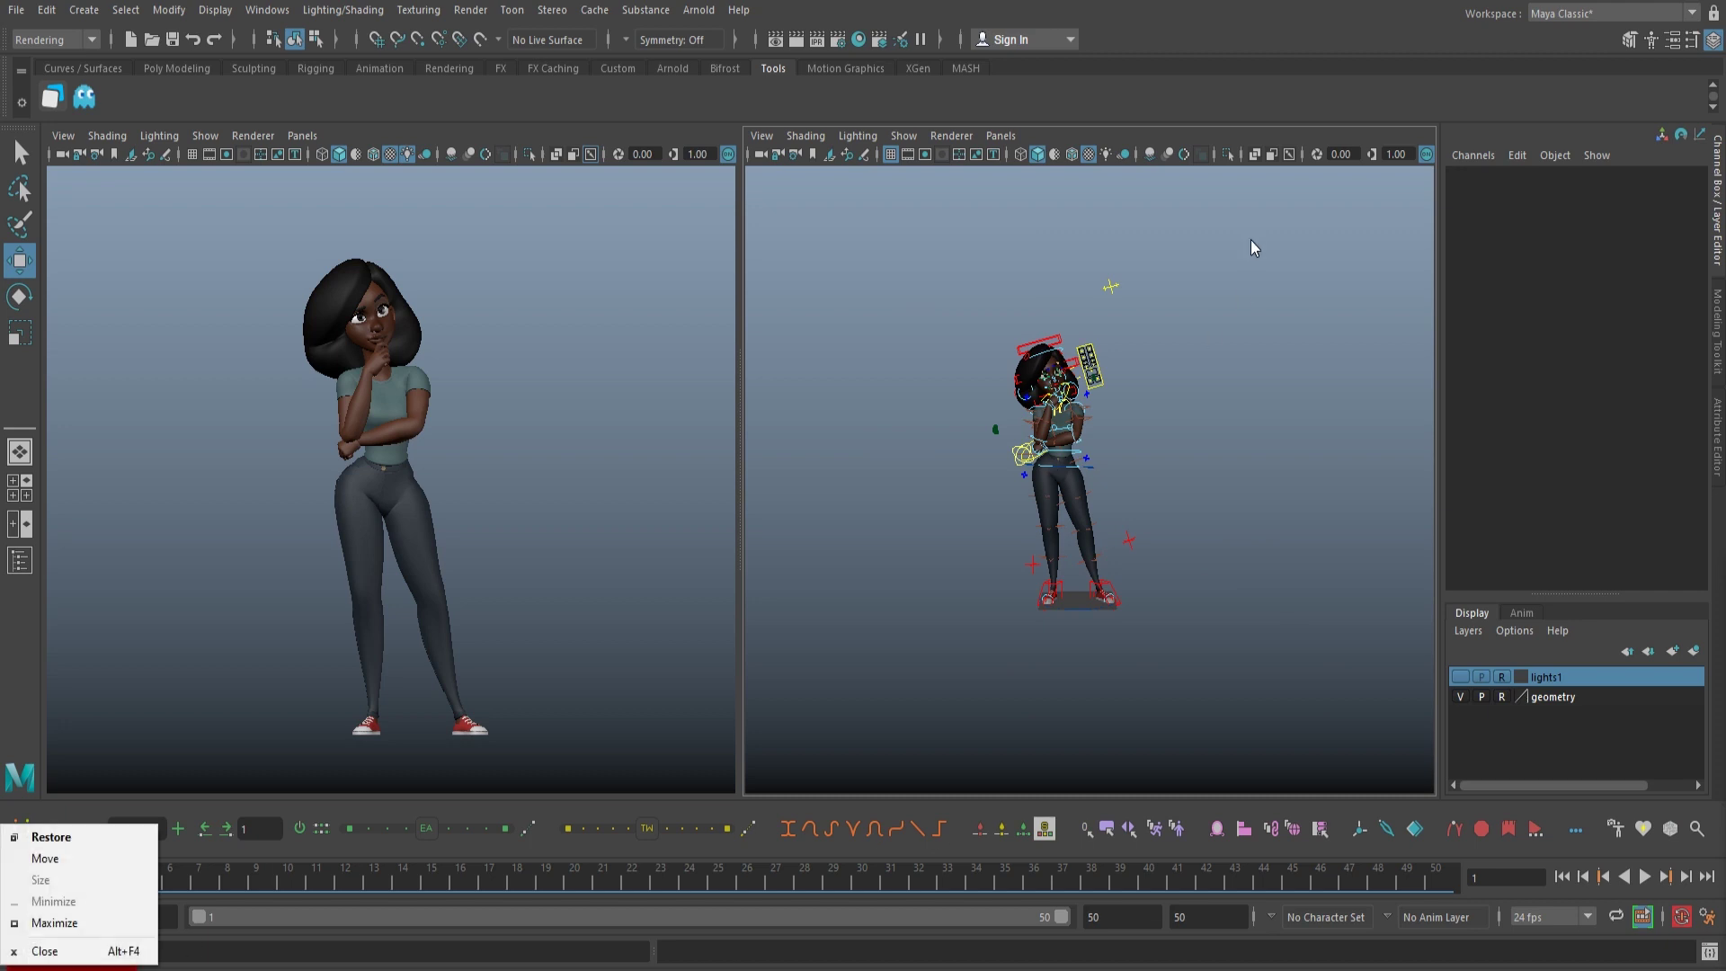
key(Escape)
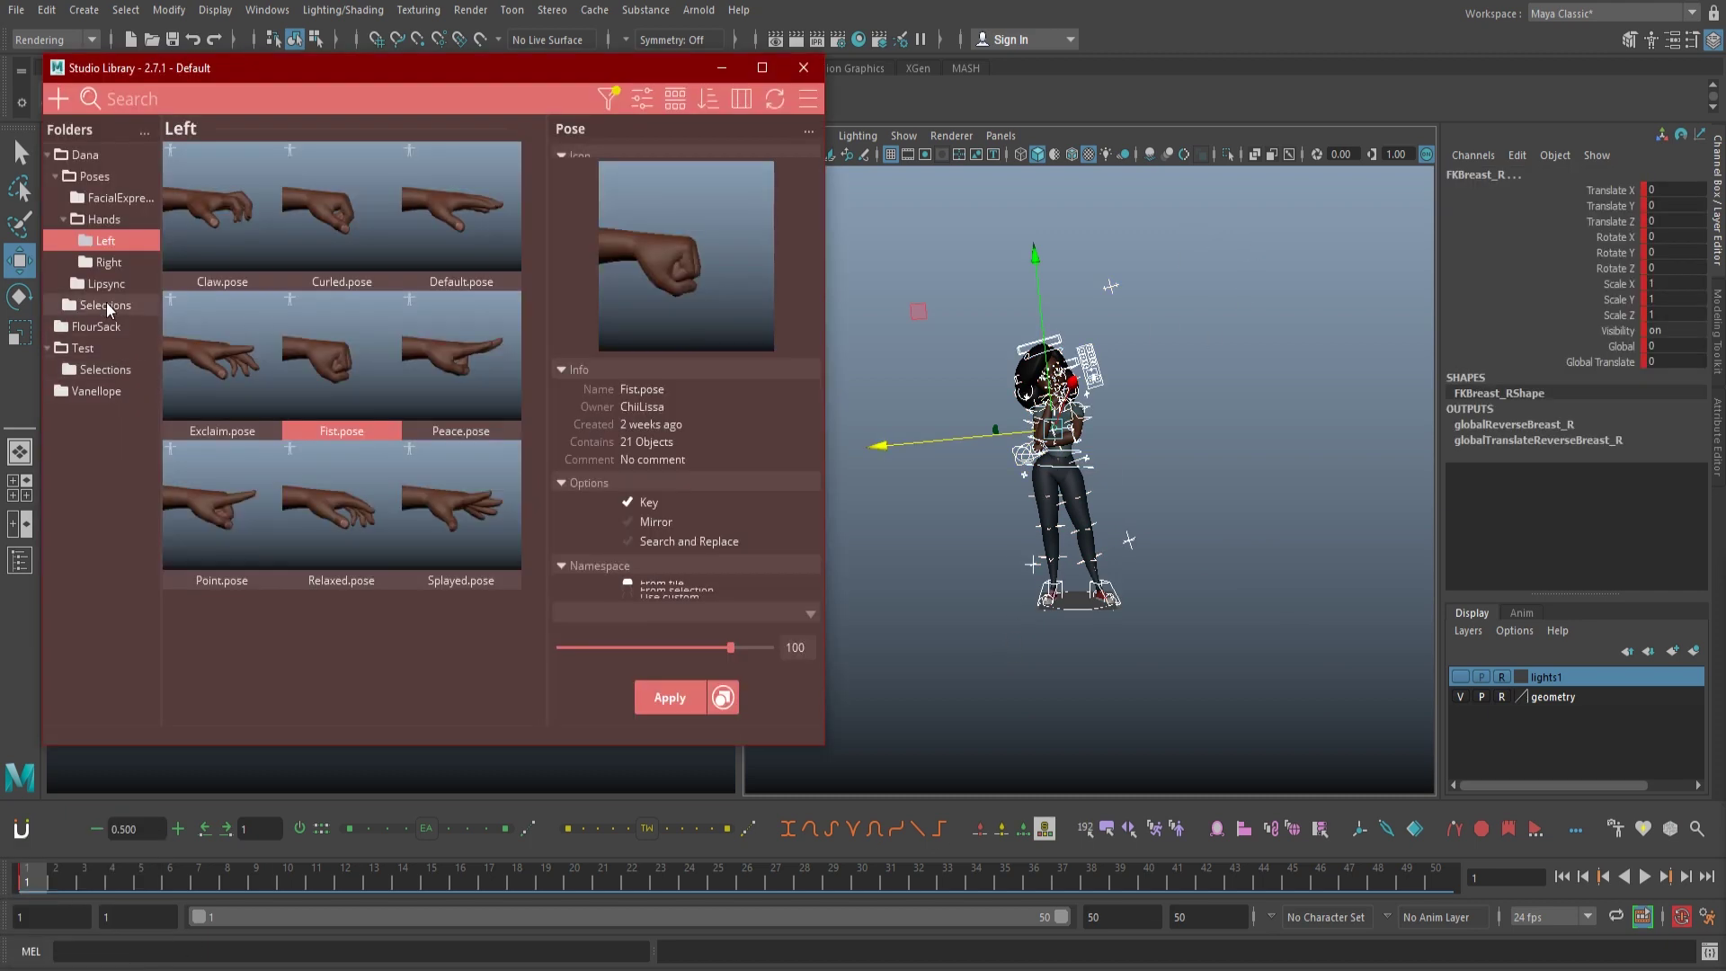
click(107, 306)
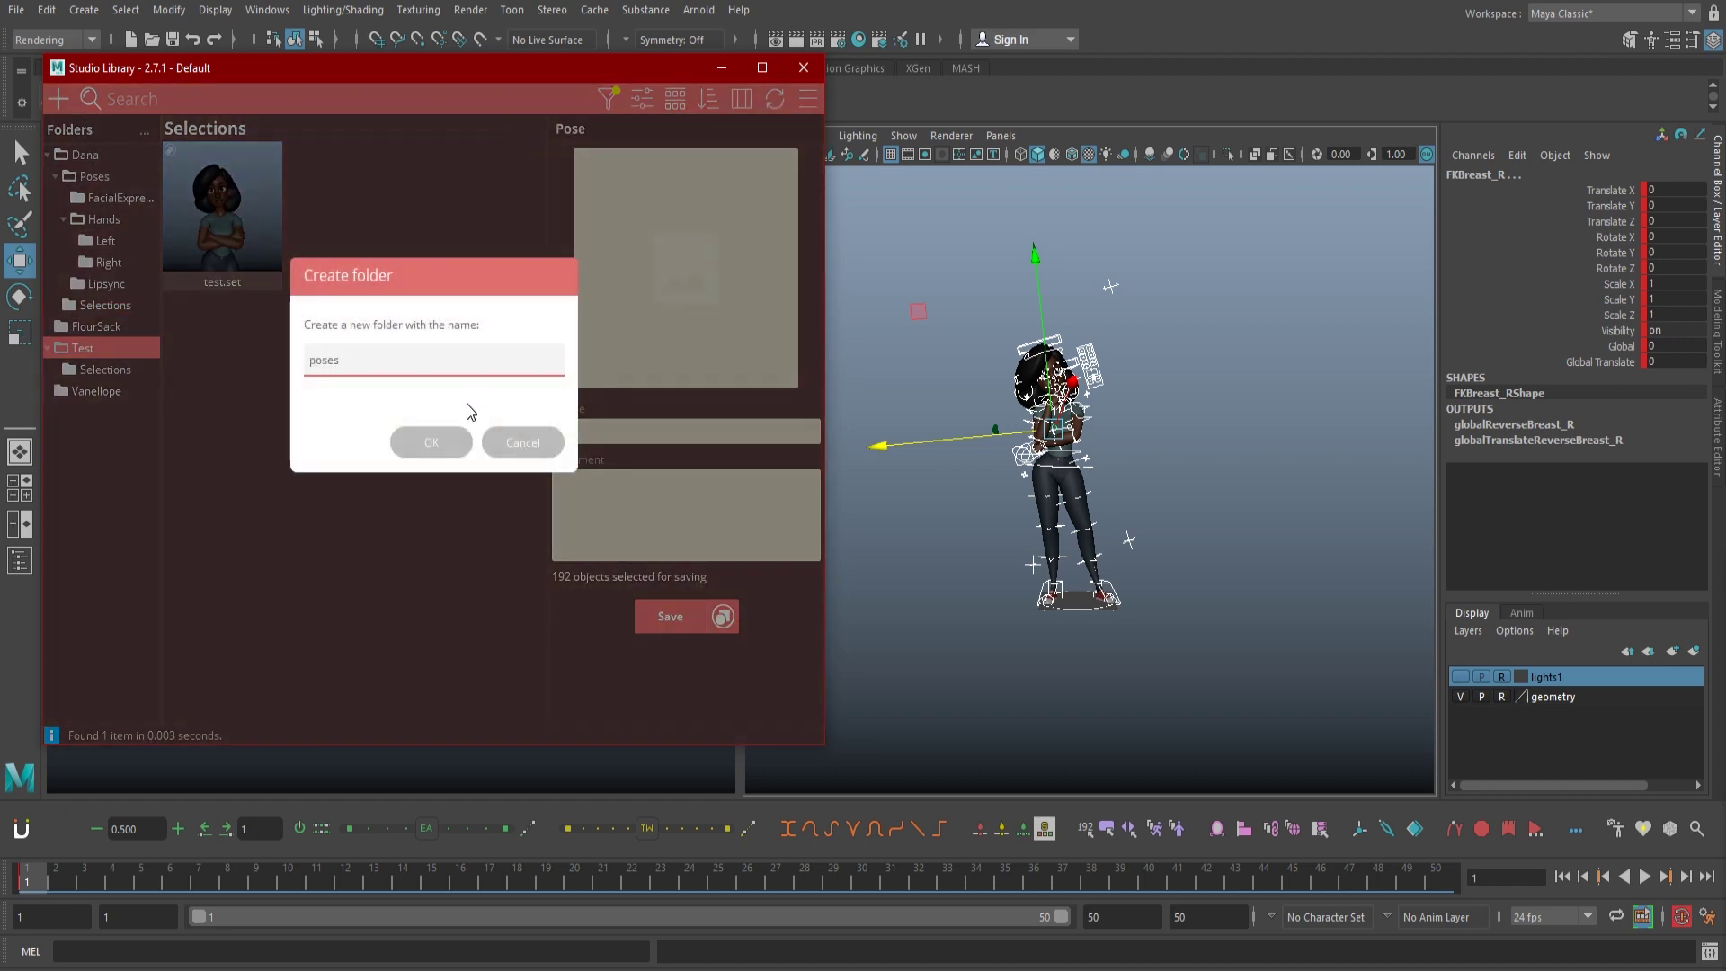
Create the poses folder under Test, save the pose as ThinkingIdle, then select Default(NoIK)
click(440, 440)
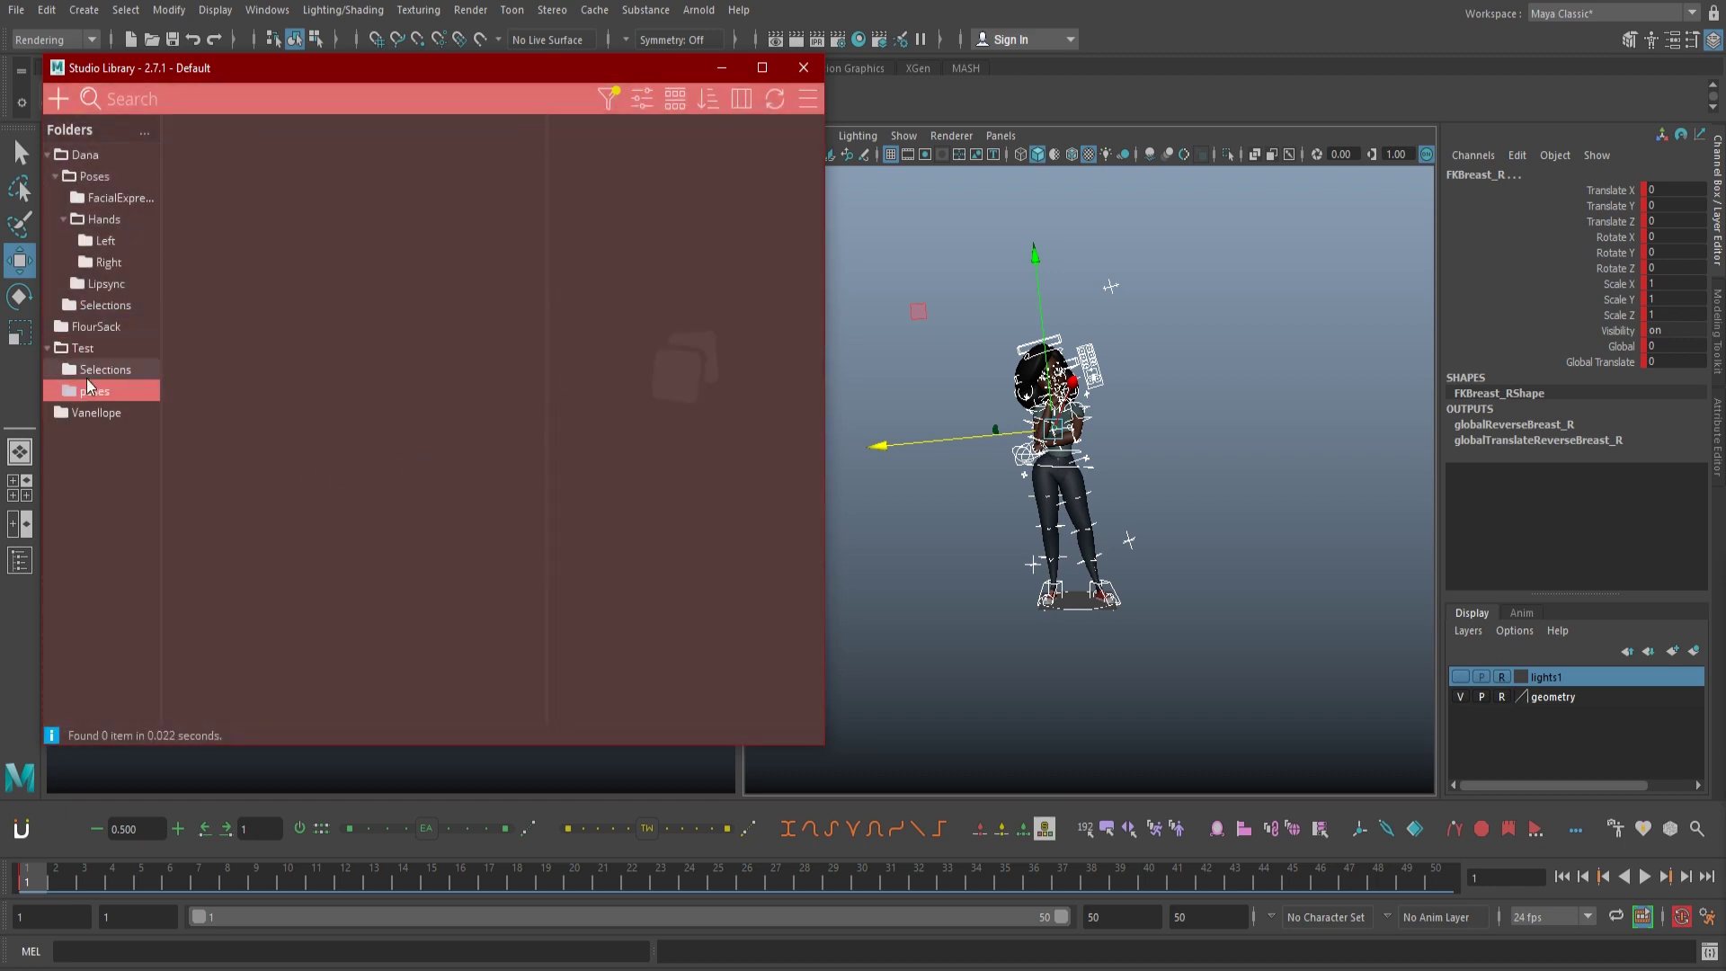
right_click(361, 302)
mouse_move(438, 319)
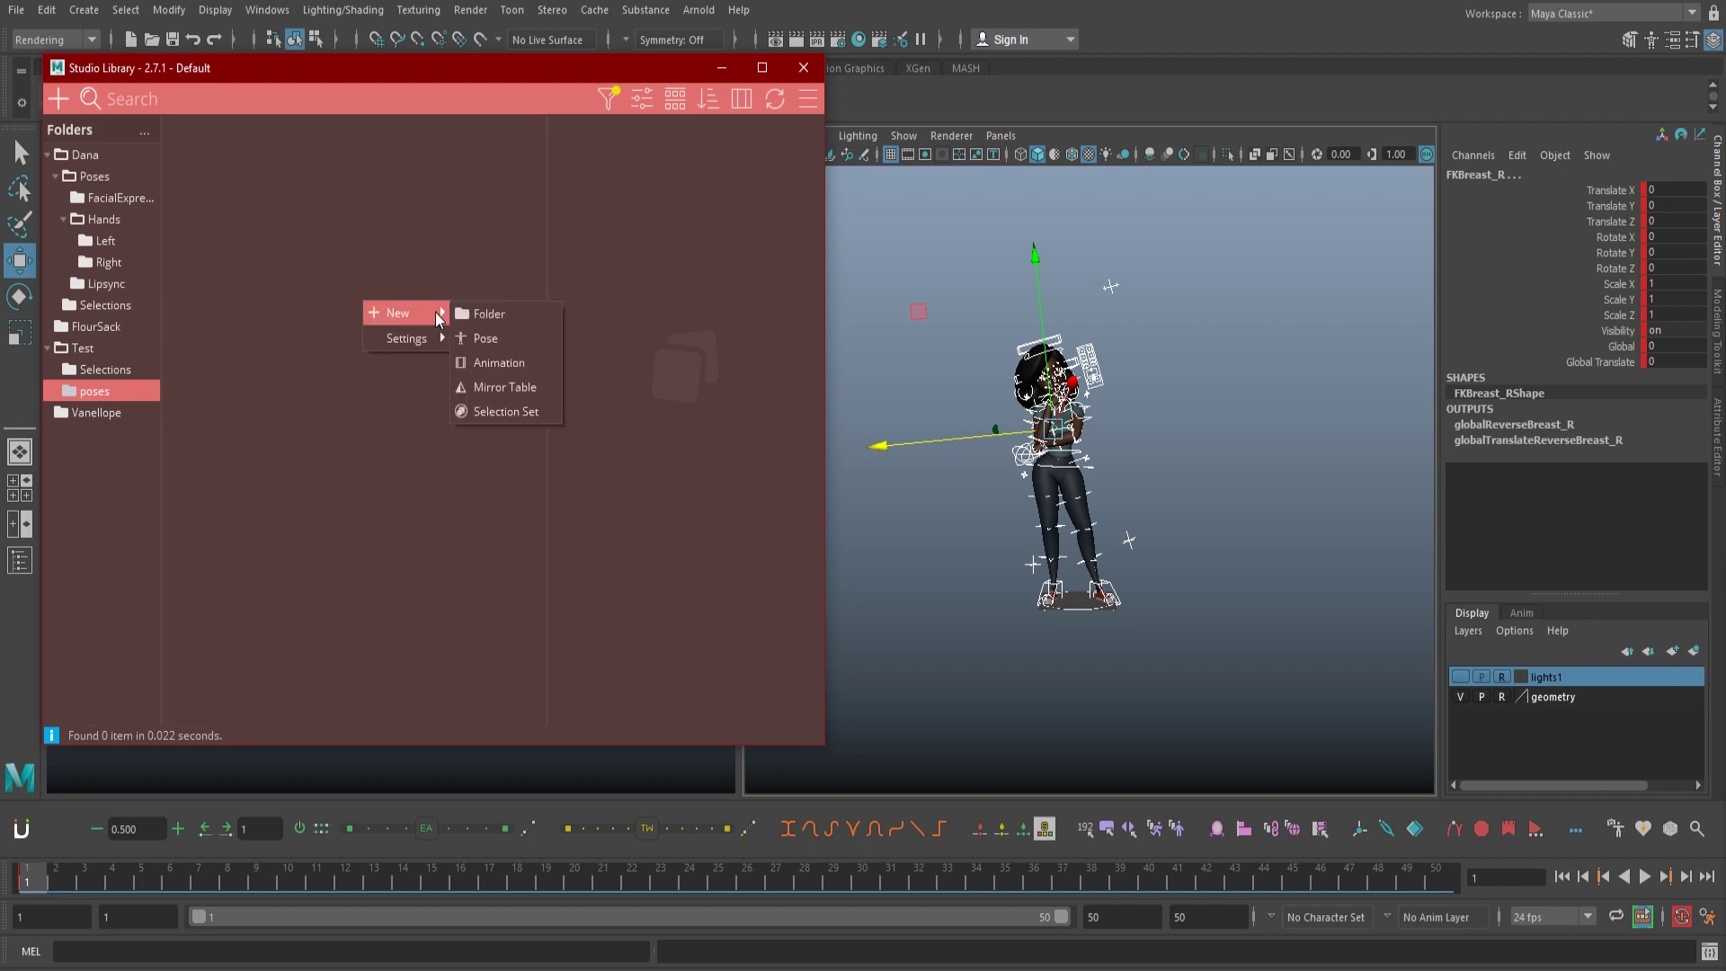
click(486, 338)
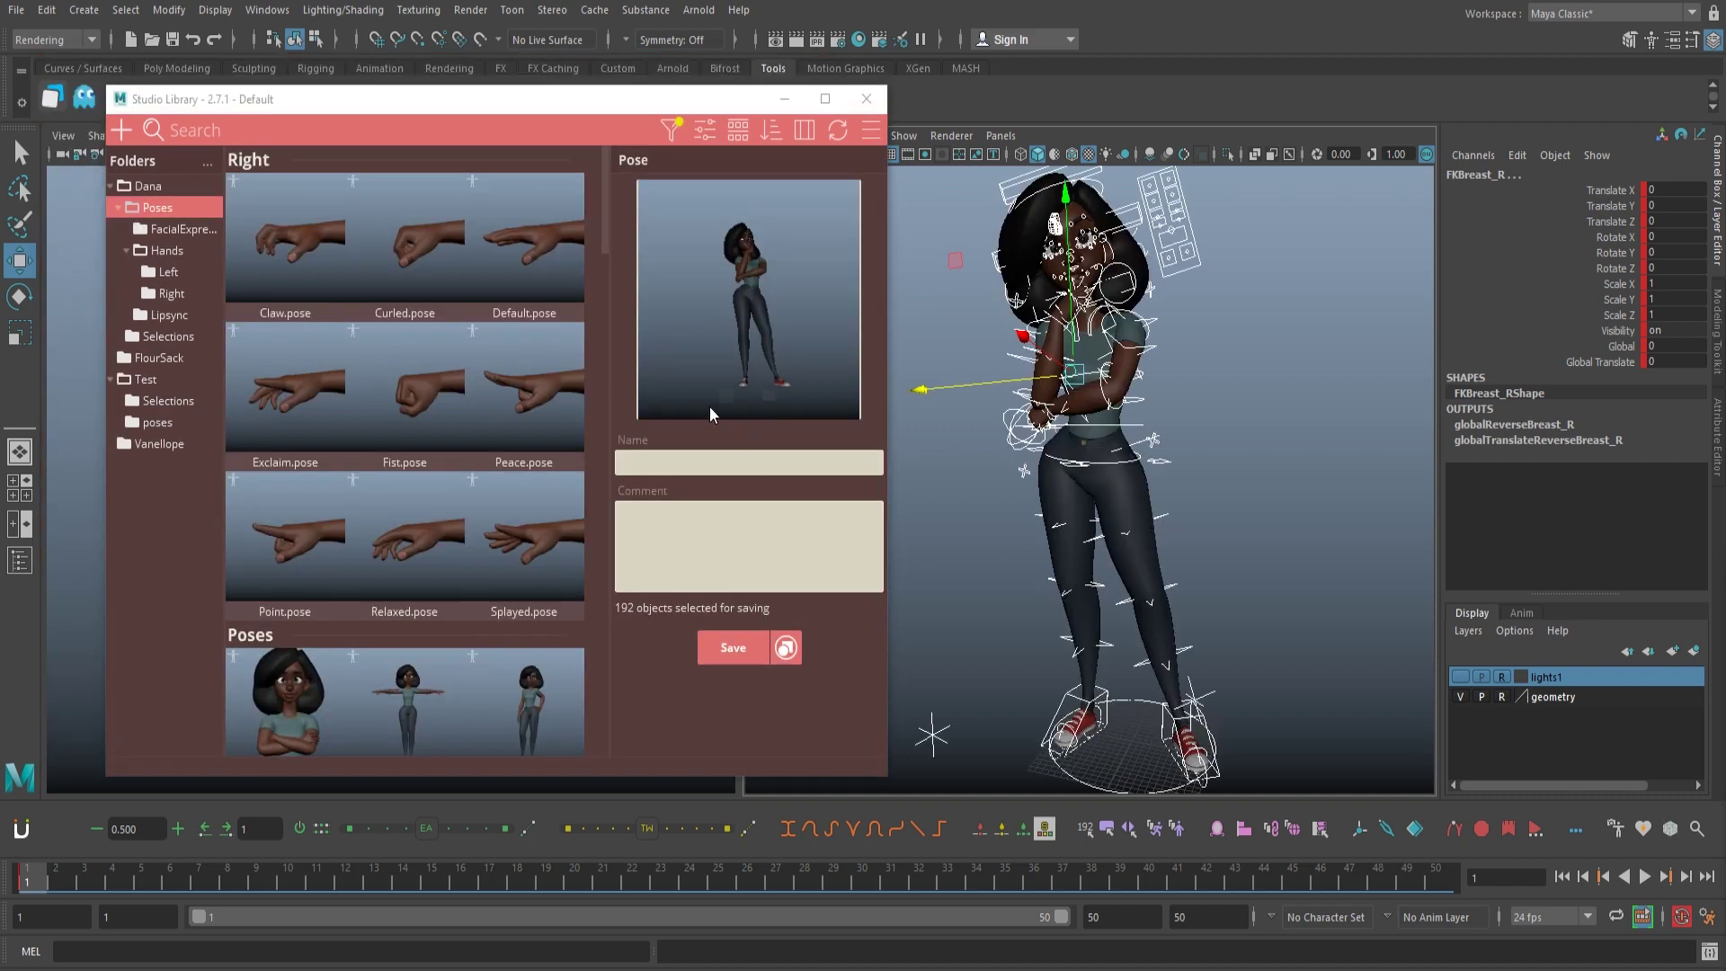
click(710, 463)
text(ThinkingIdle)
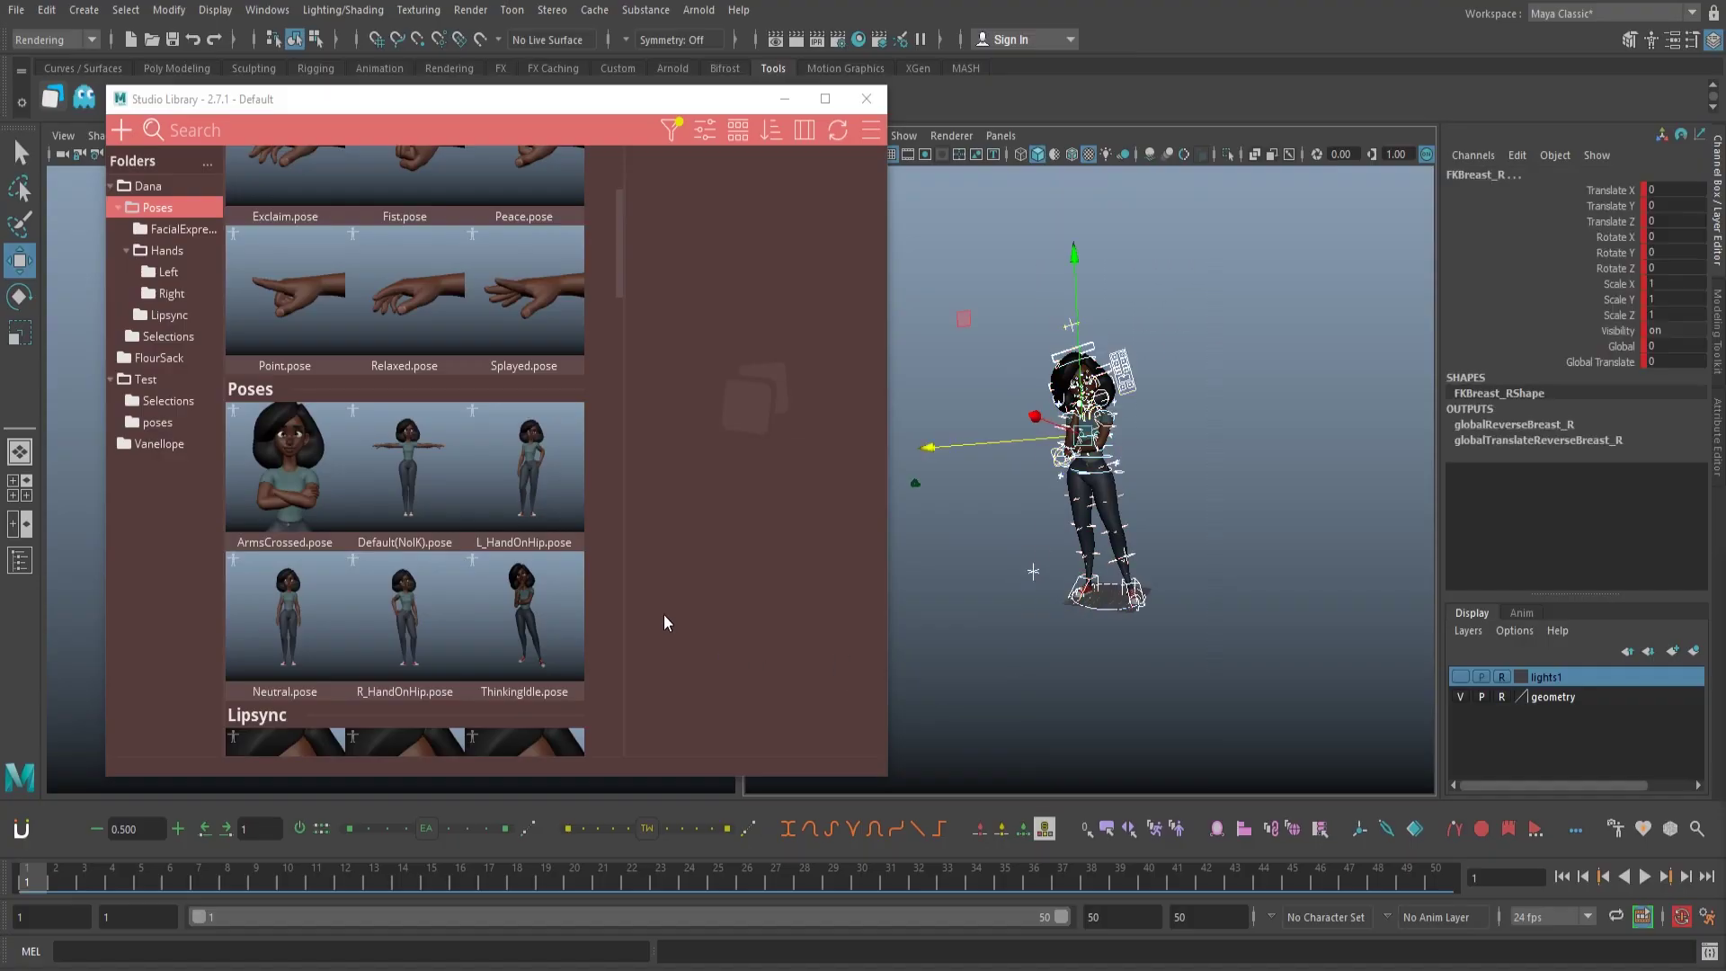
click(424, 486)
Apply the Default(NoIK) pose and enable left/right Search and Replace
double_click(425, 486)
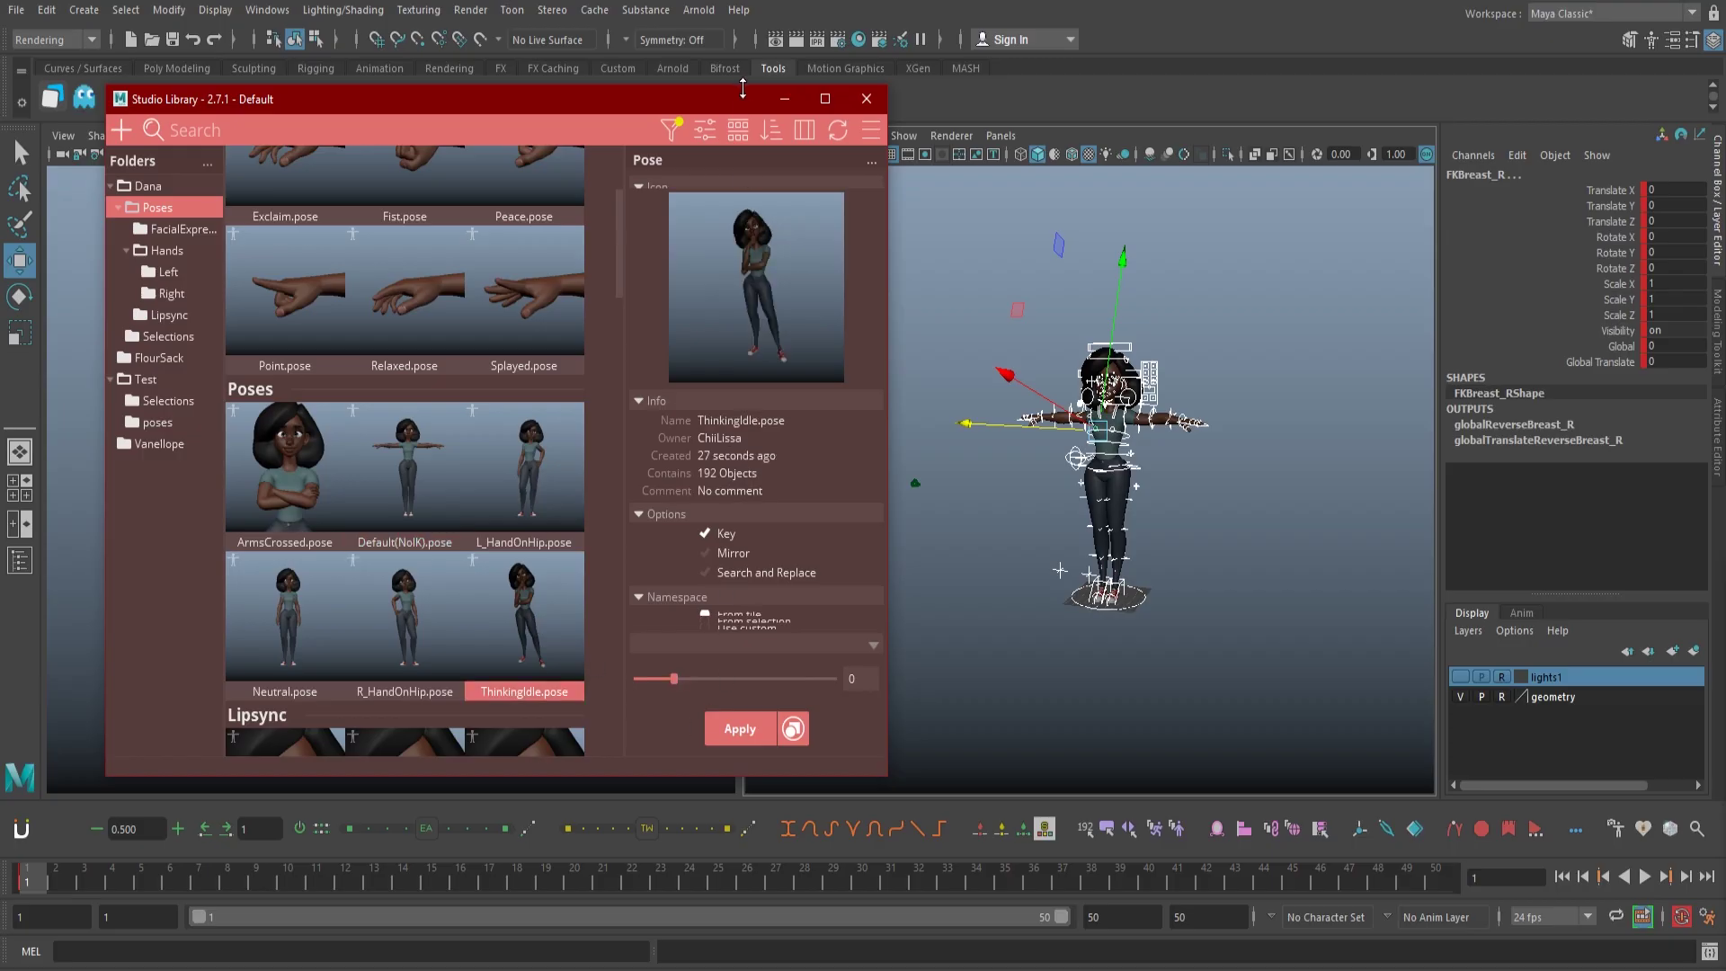
drag(736, 85, 735, 16)
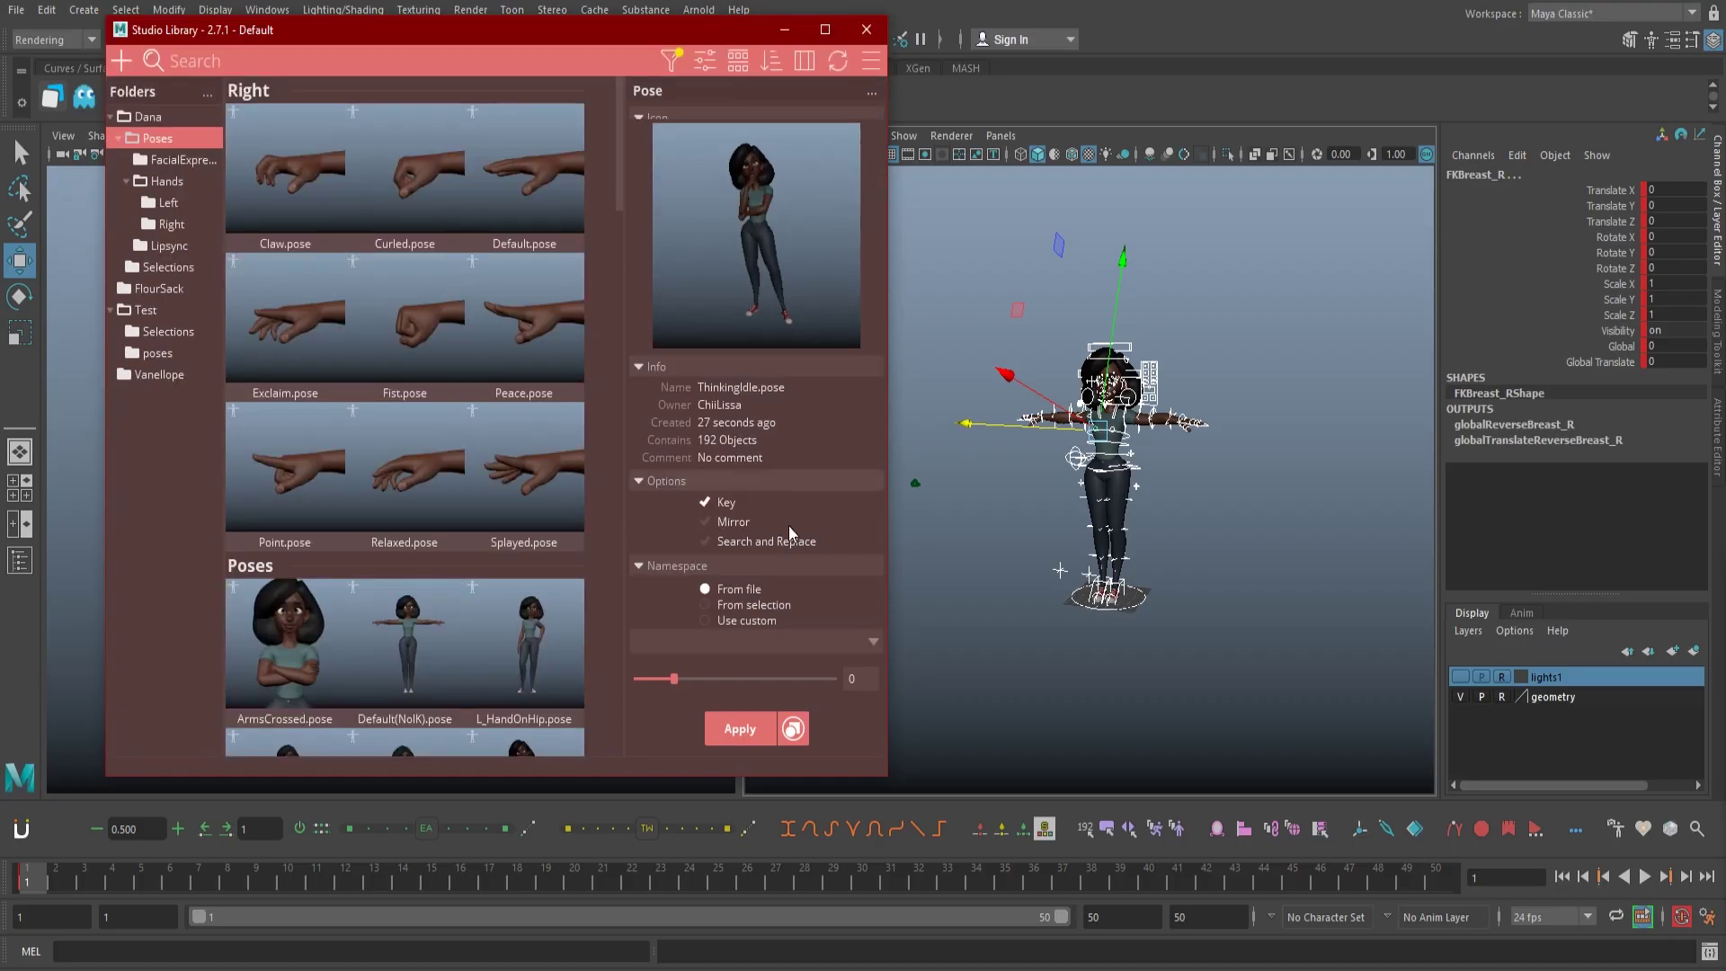
click(704, 542)
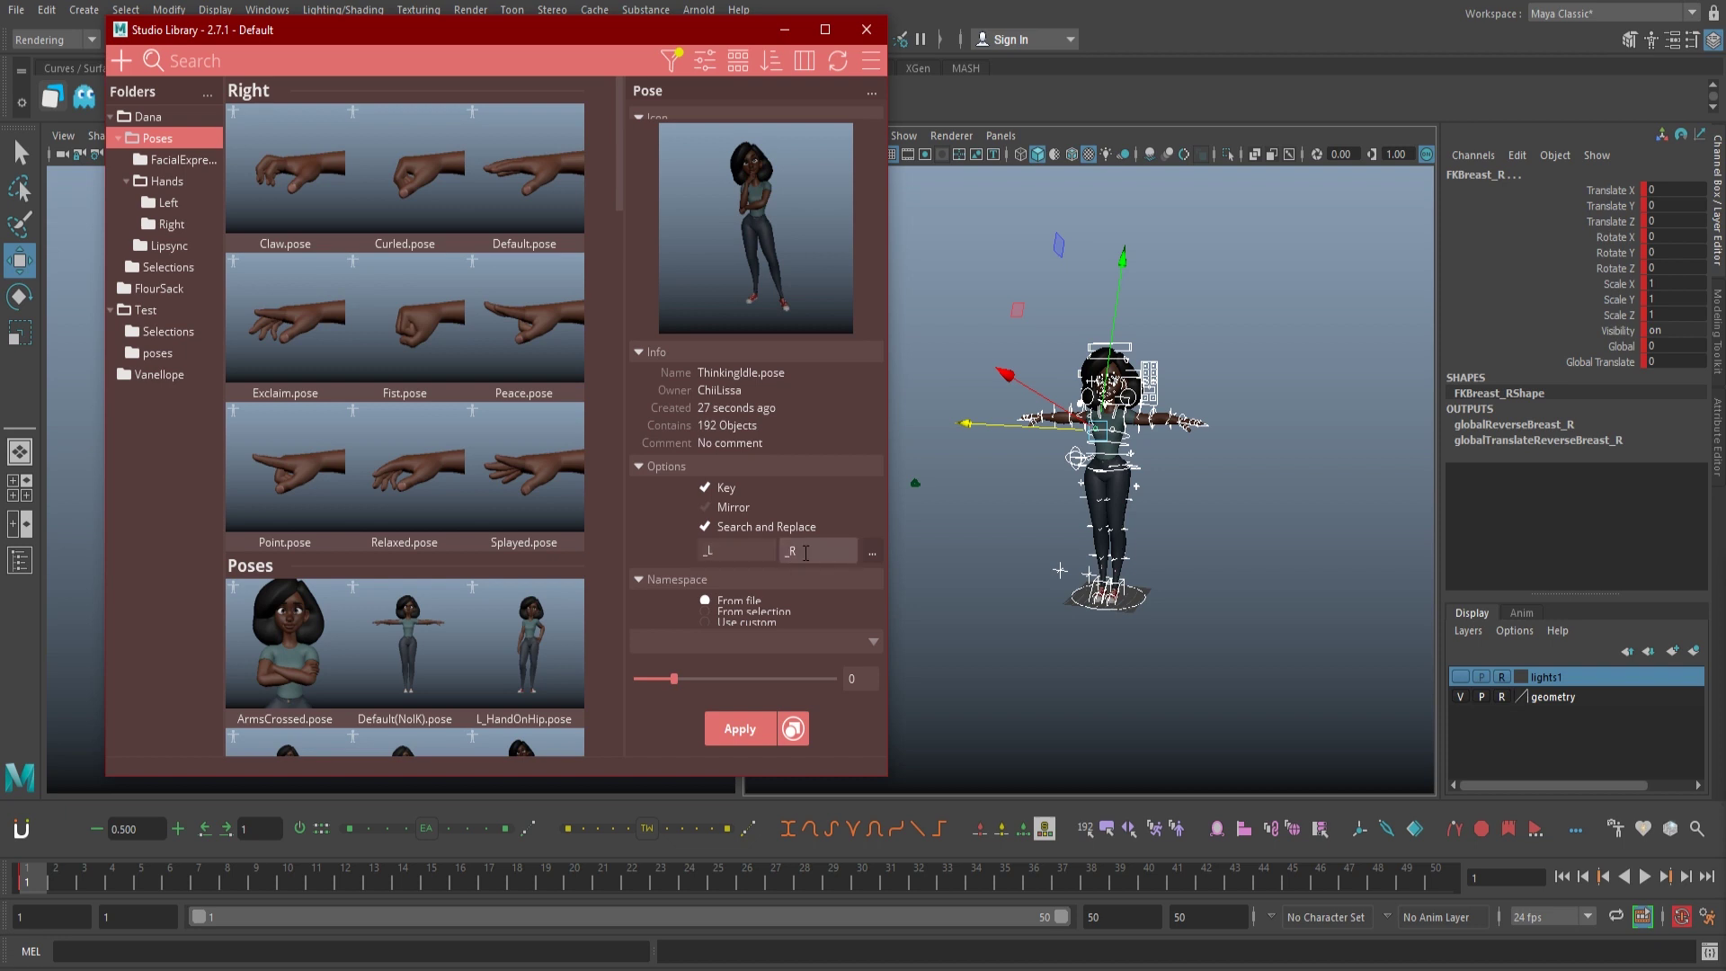
Try a custom namespace from the scene list, then settle on From selection
click(808, 610)
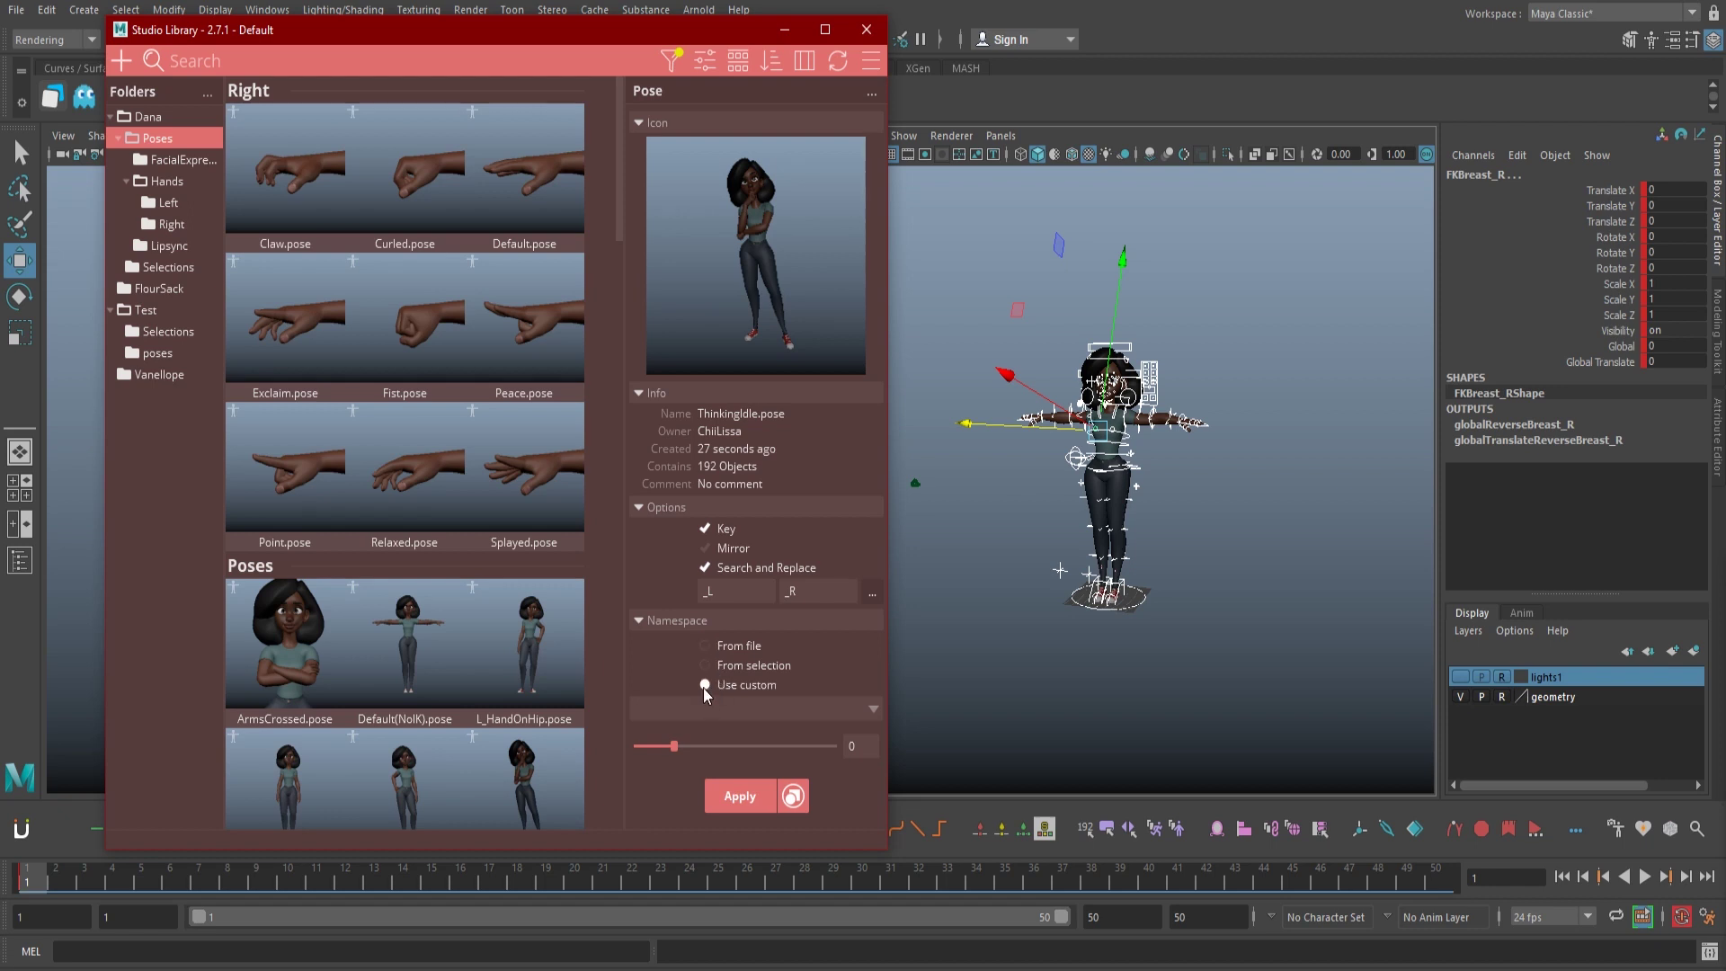
click(704, 685)
click(873, 709)
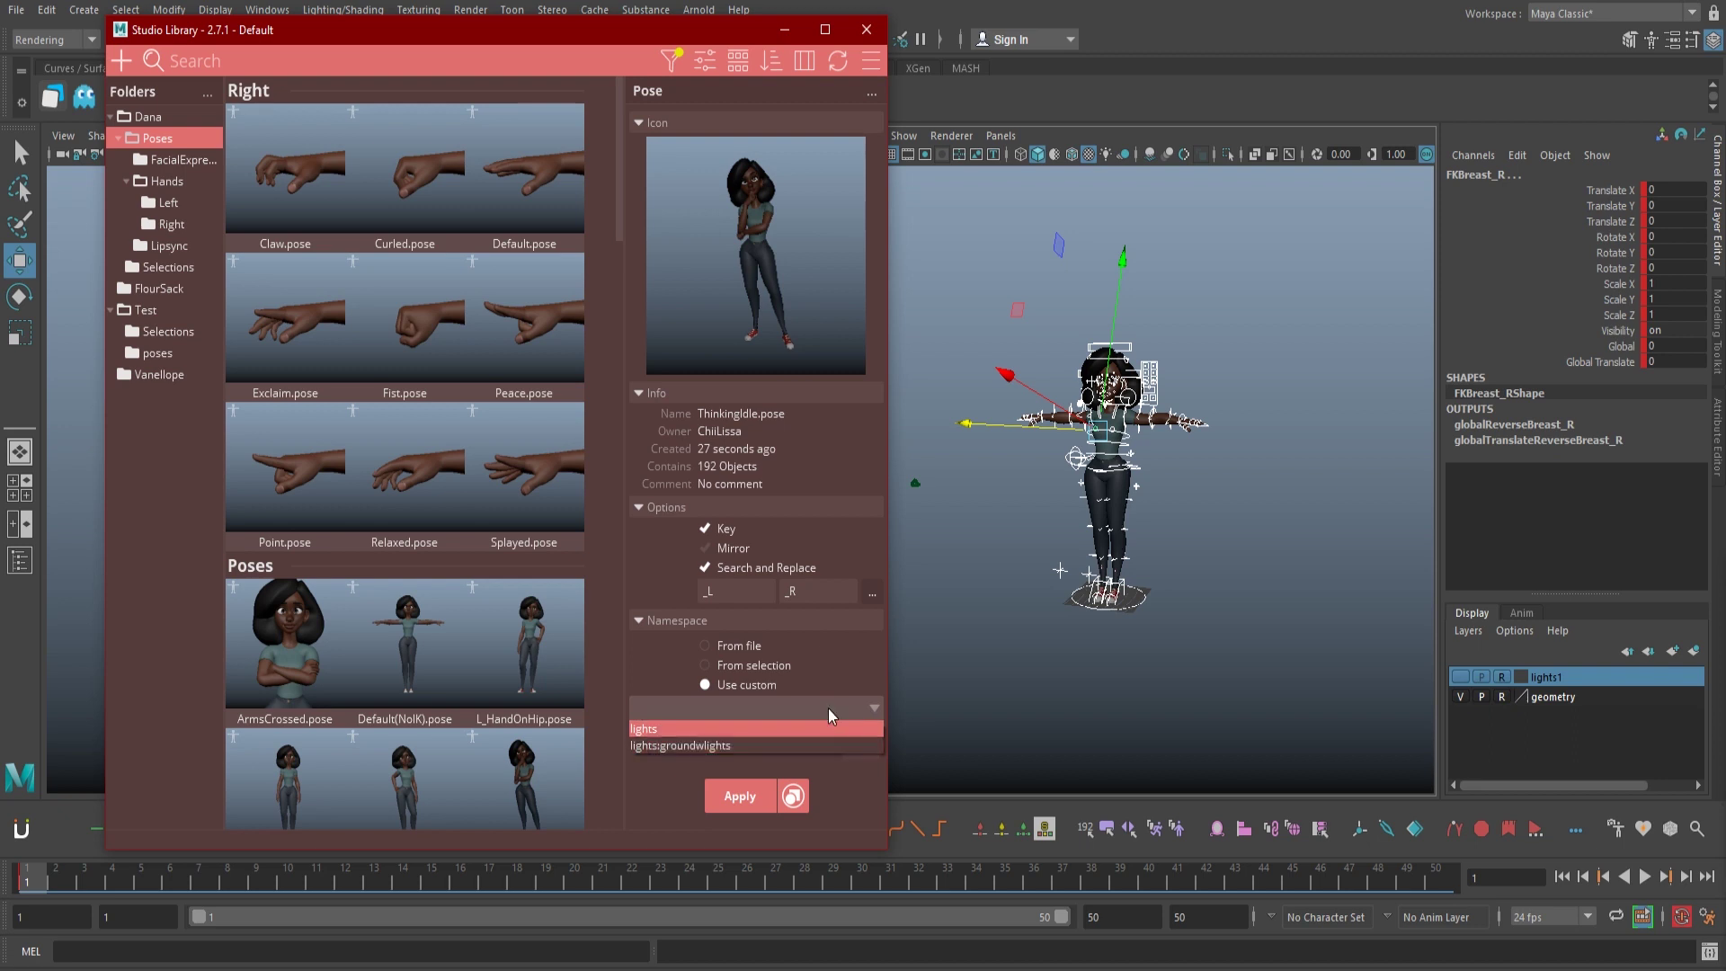
click(704, 665)
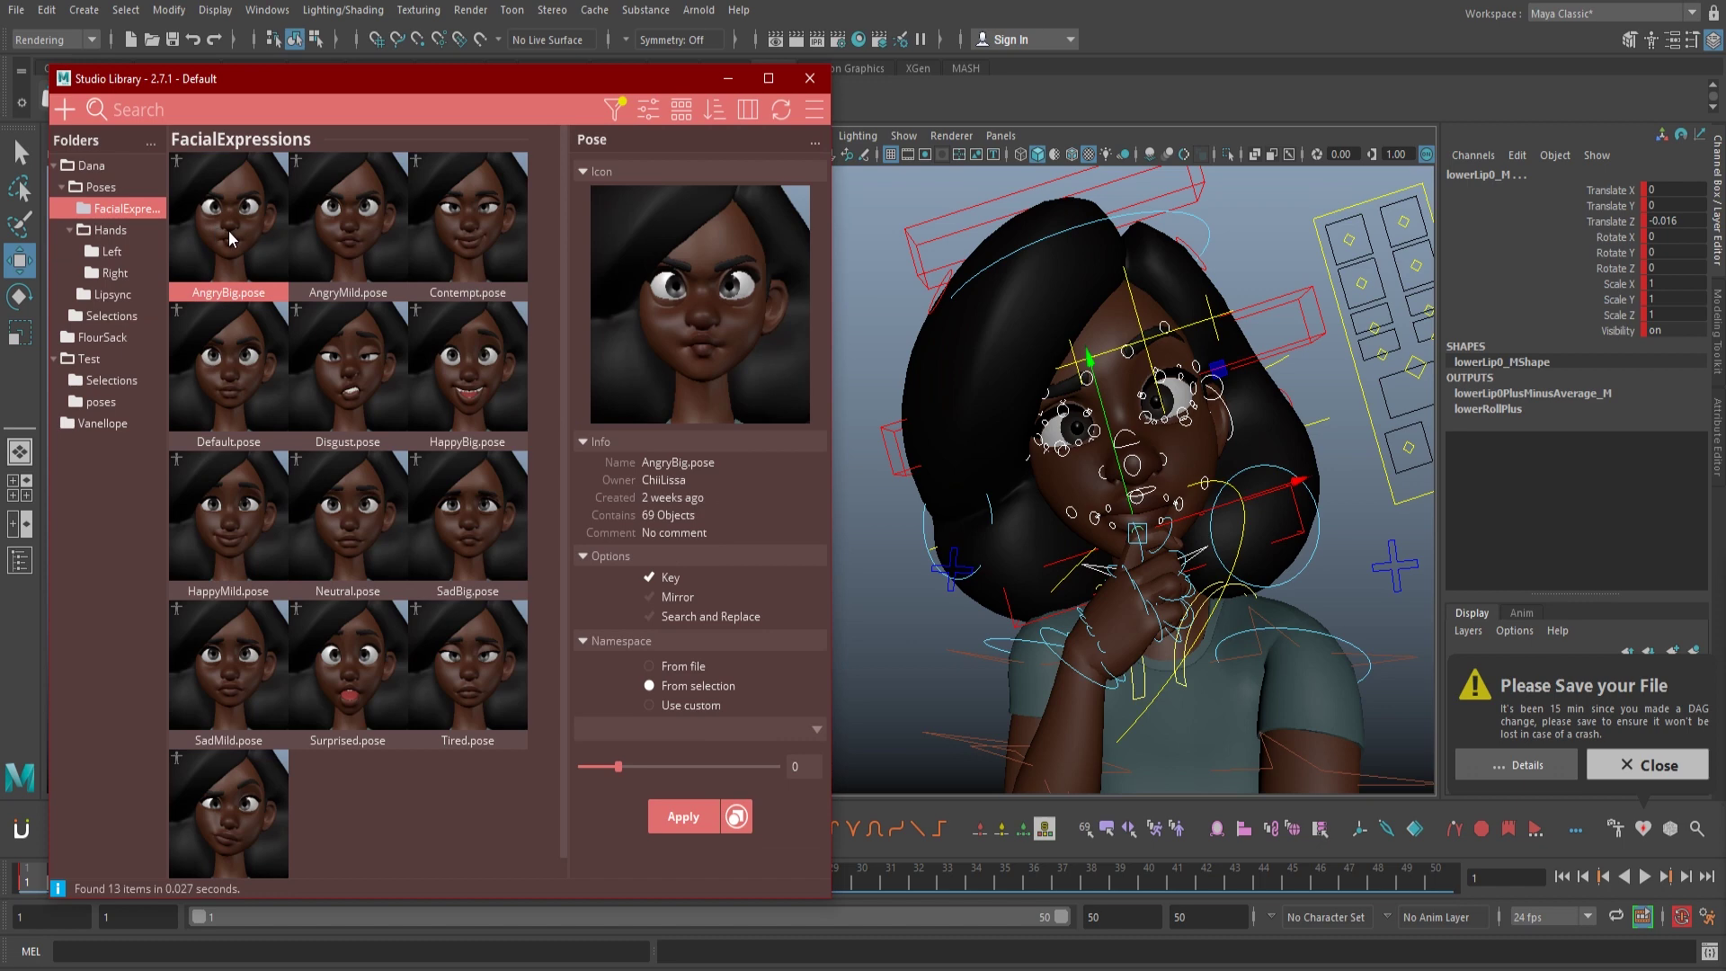
Blend AngryBig partway onto the face, undo it, then blend it again to finish at 70%
drag(627, 768, 676, 774)
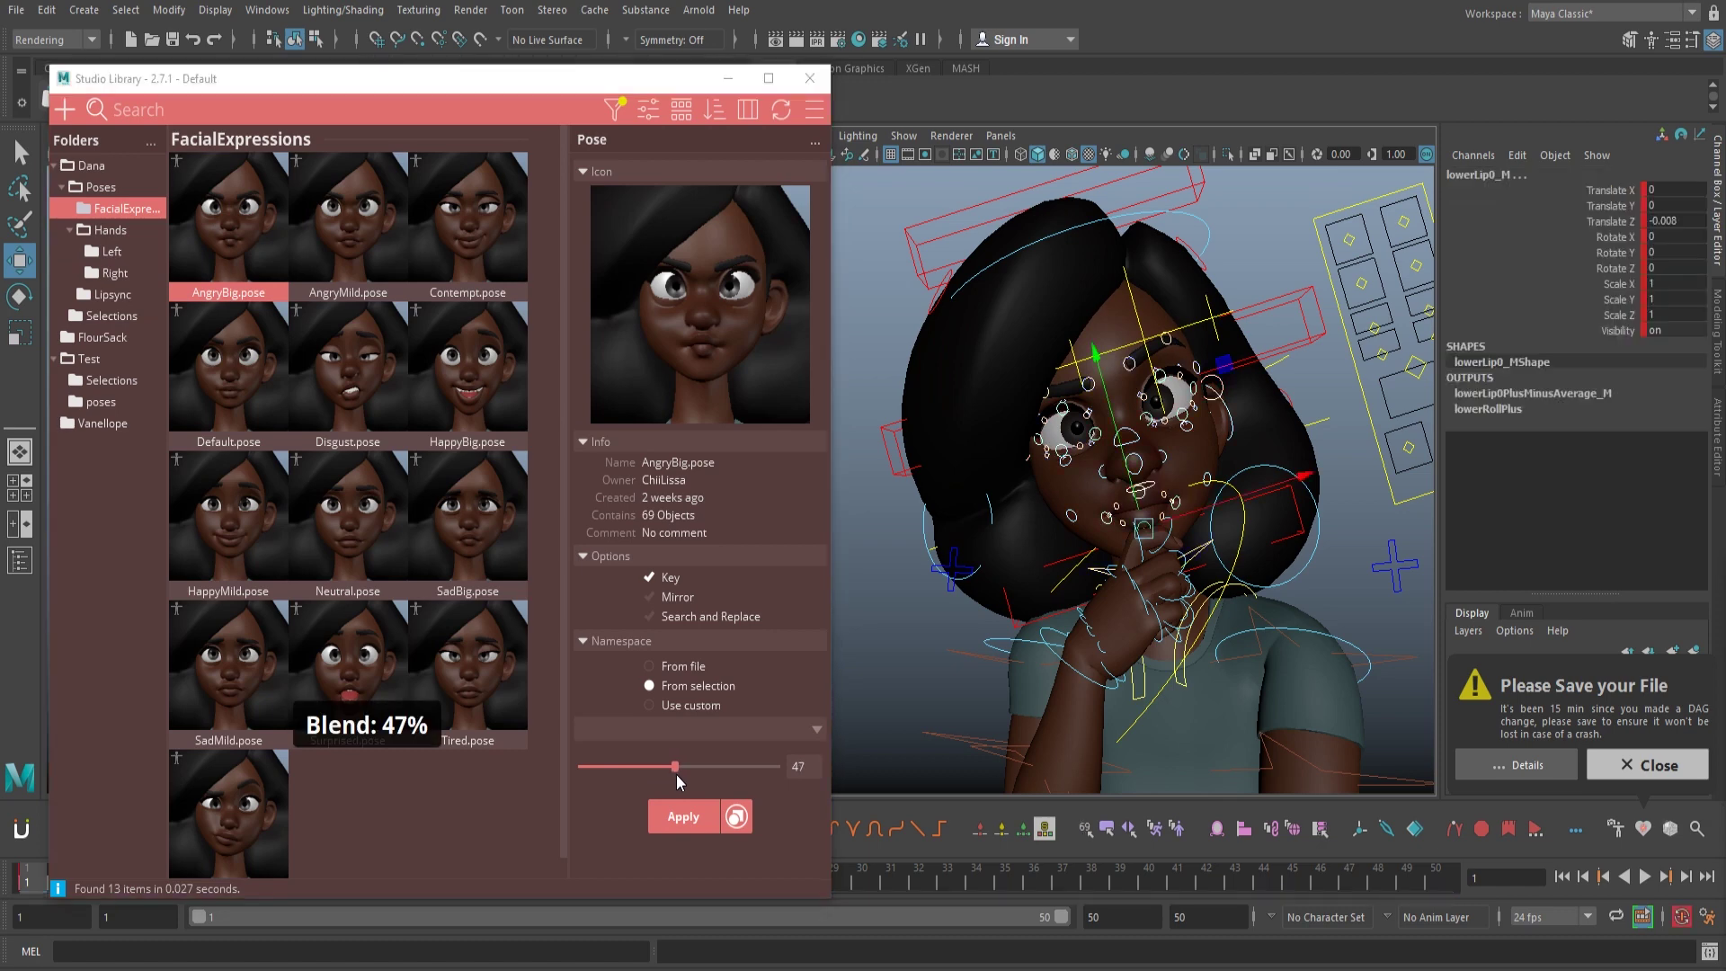
click(232, 225)
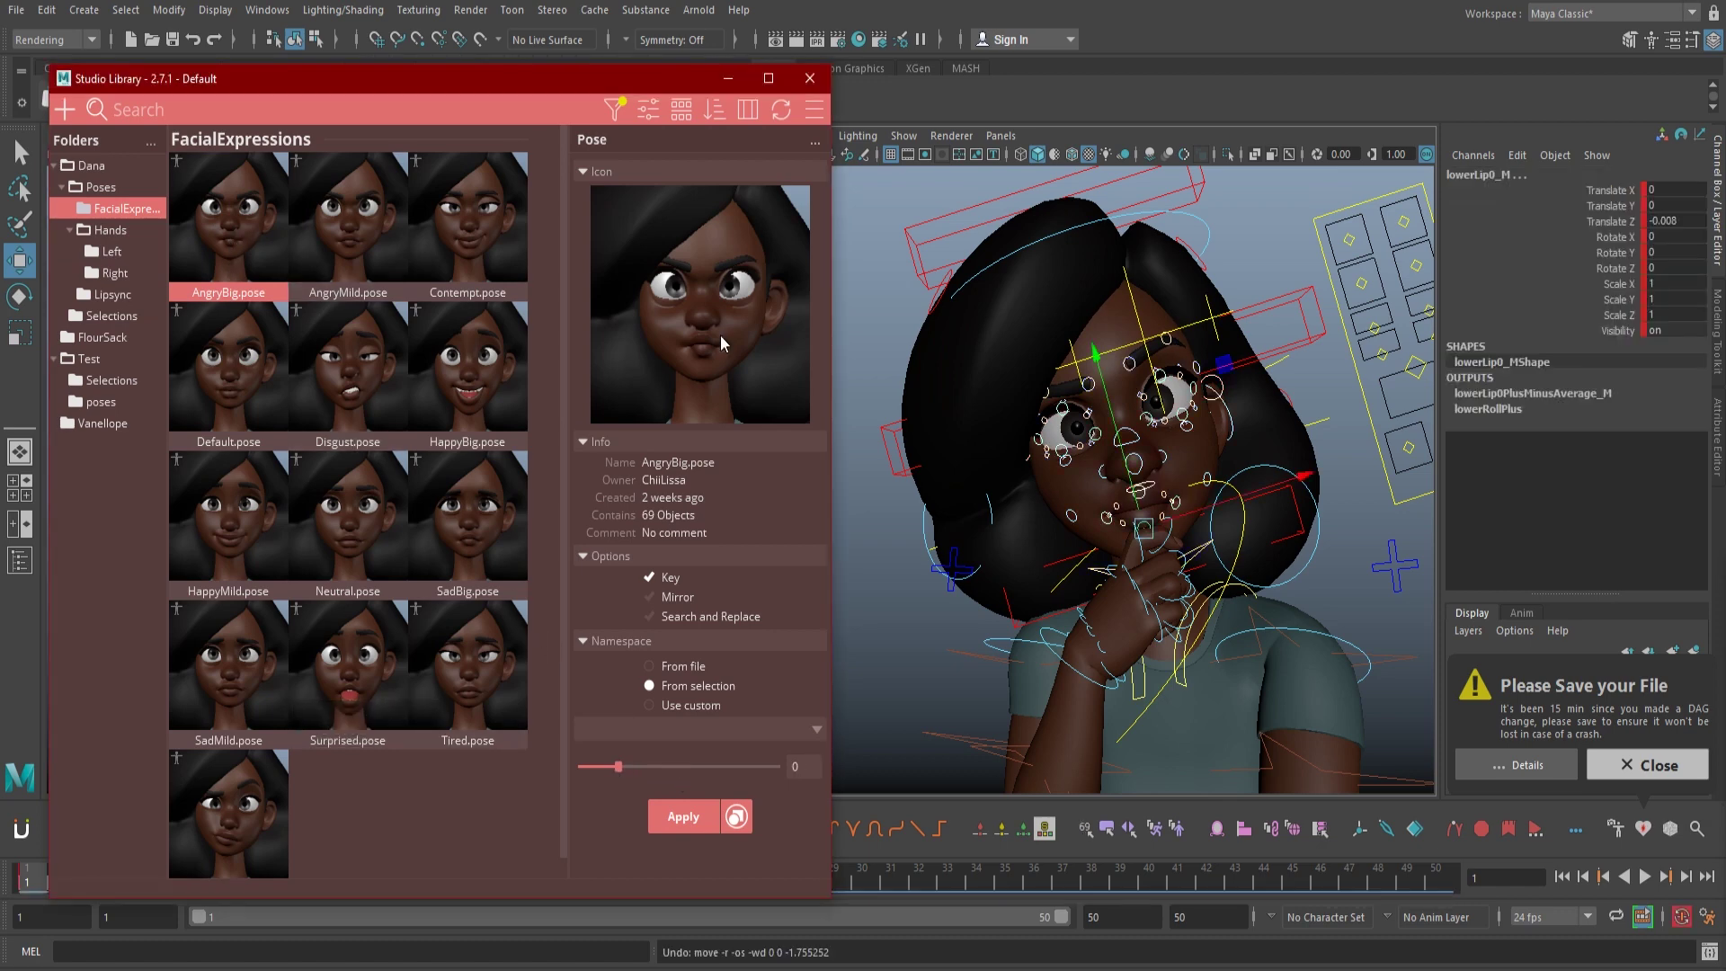
middle_drag(233, 223, 346, 306)
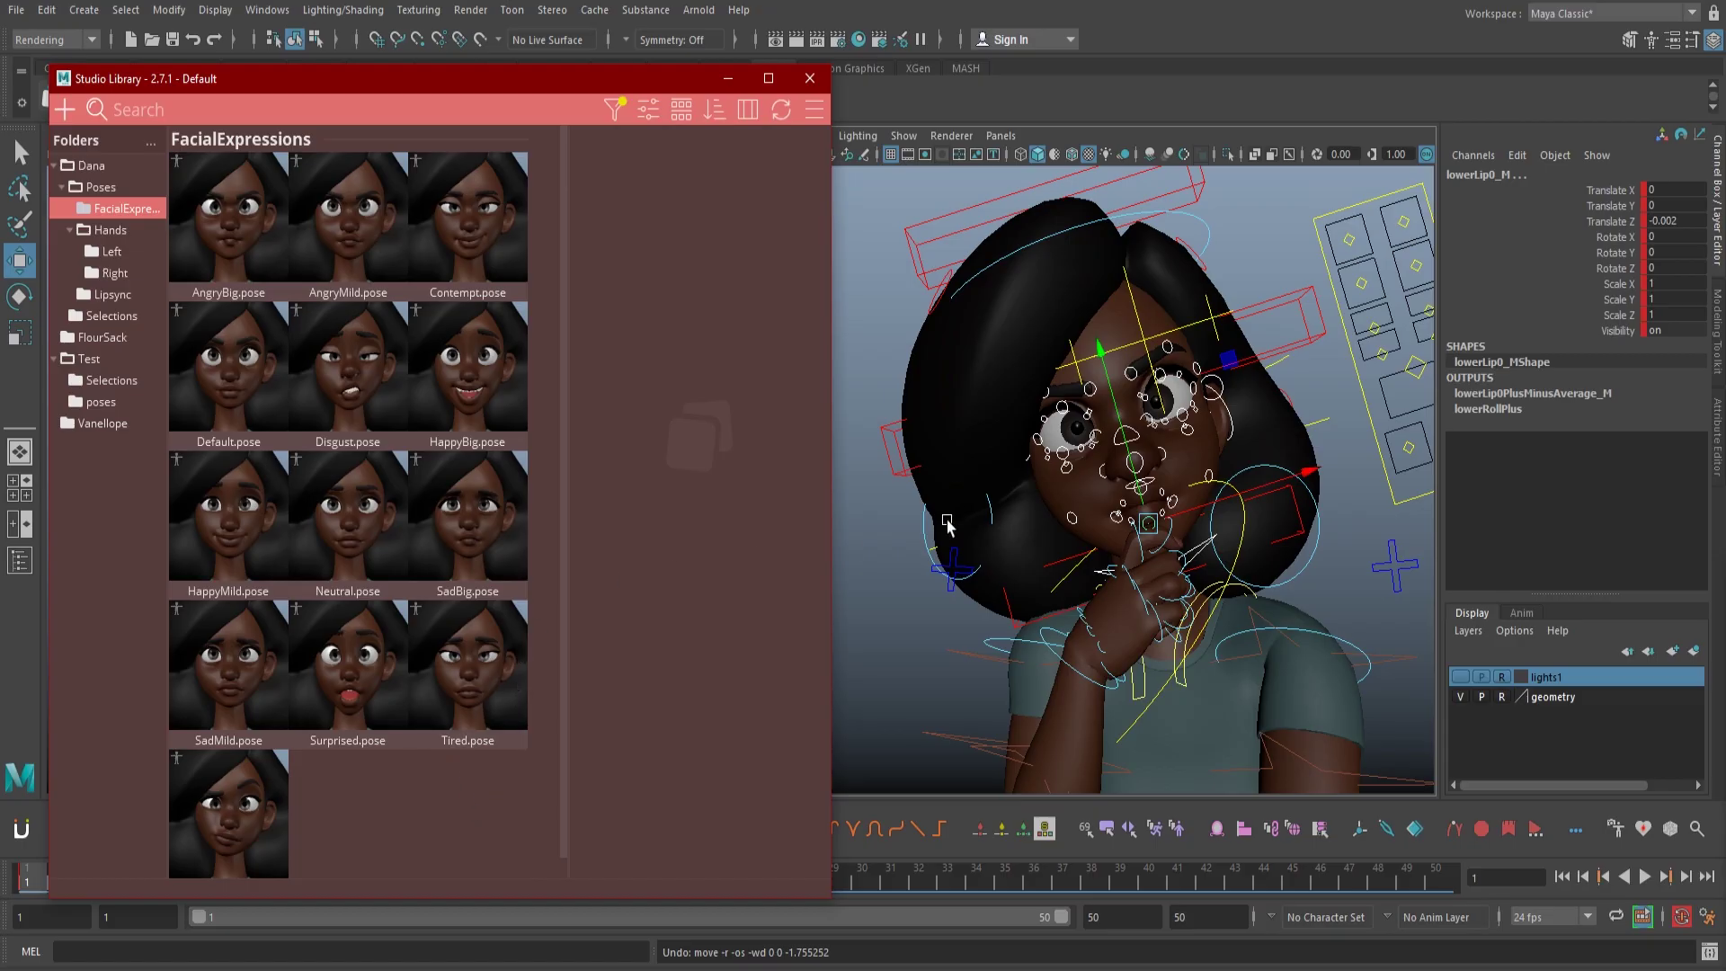
Open the Test folder from the Poses folder list
click(103, 187)
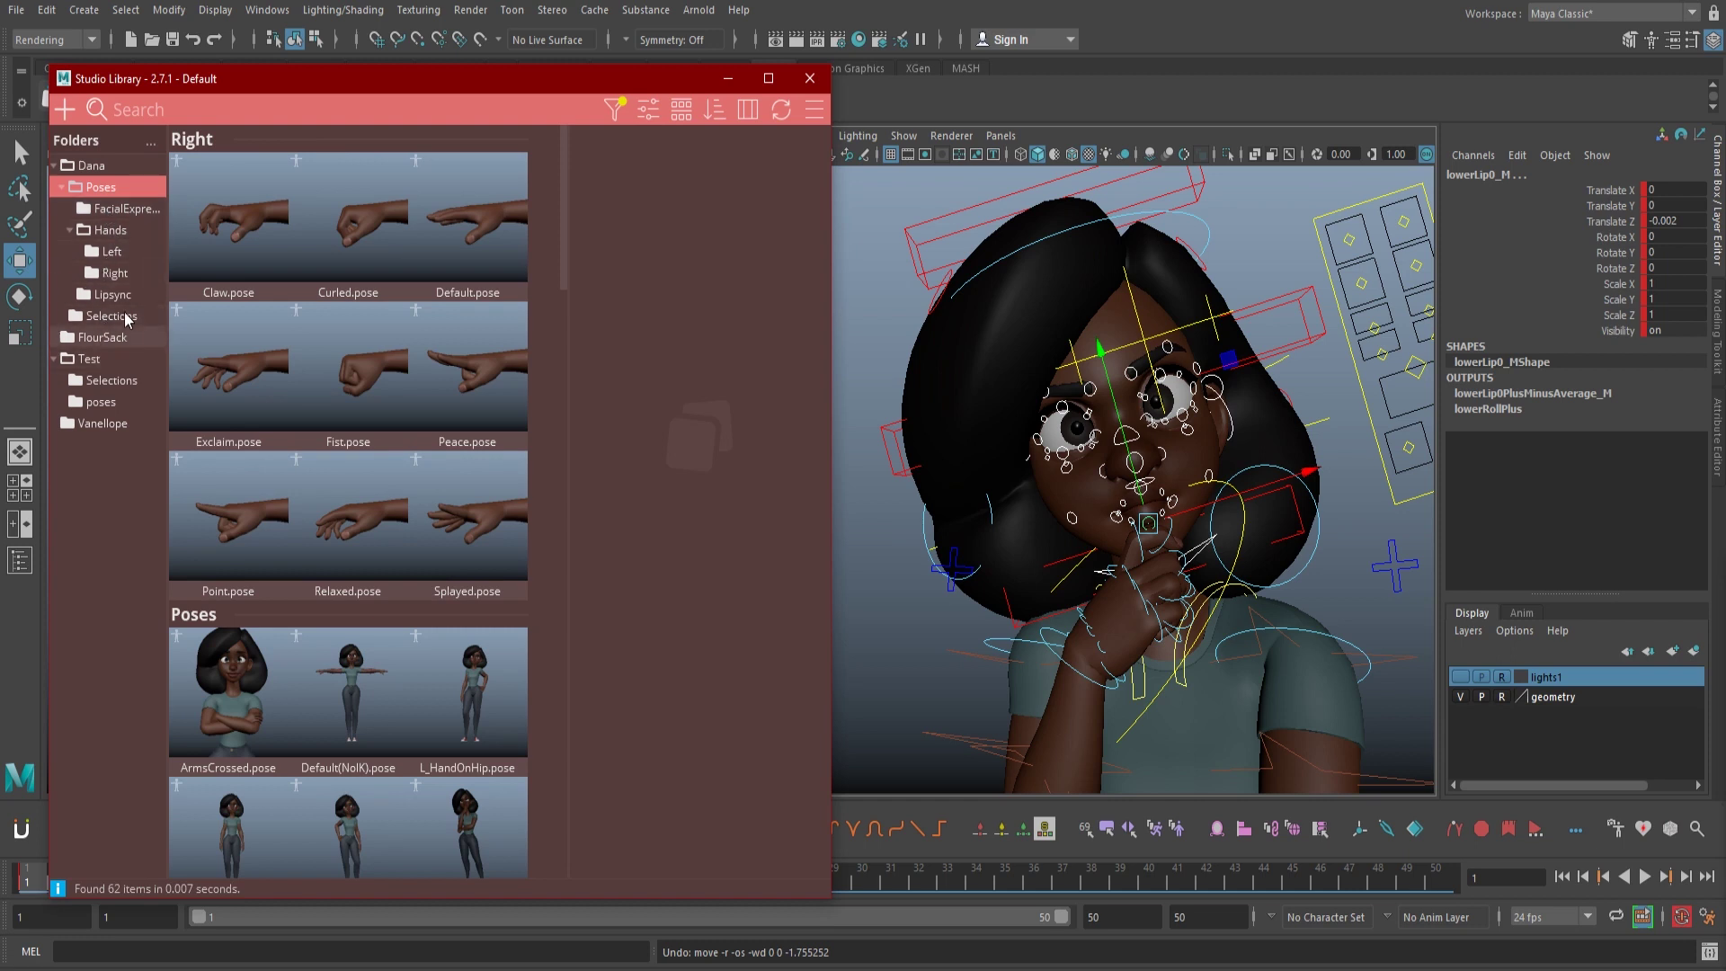
click(96, 360)
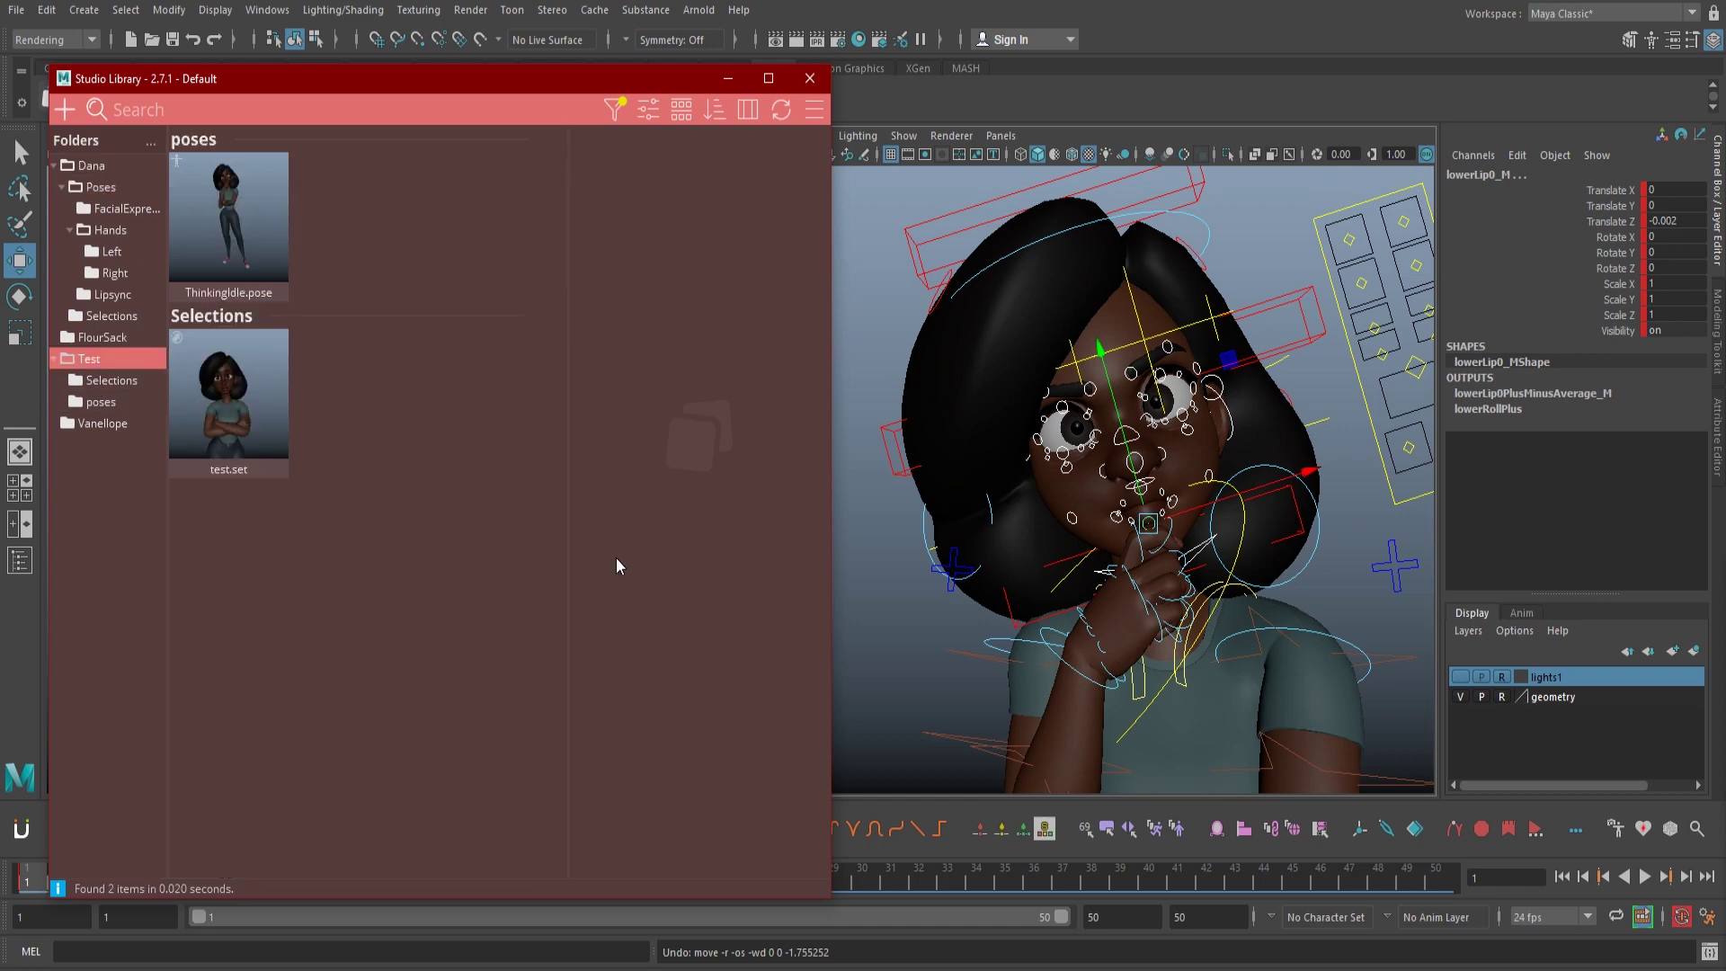
scroll(1025, 584, down, 10)
scroll(1024, 584, down, 3)
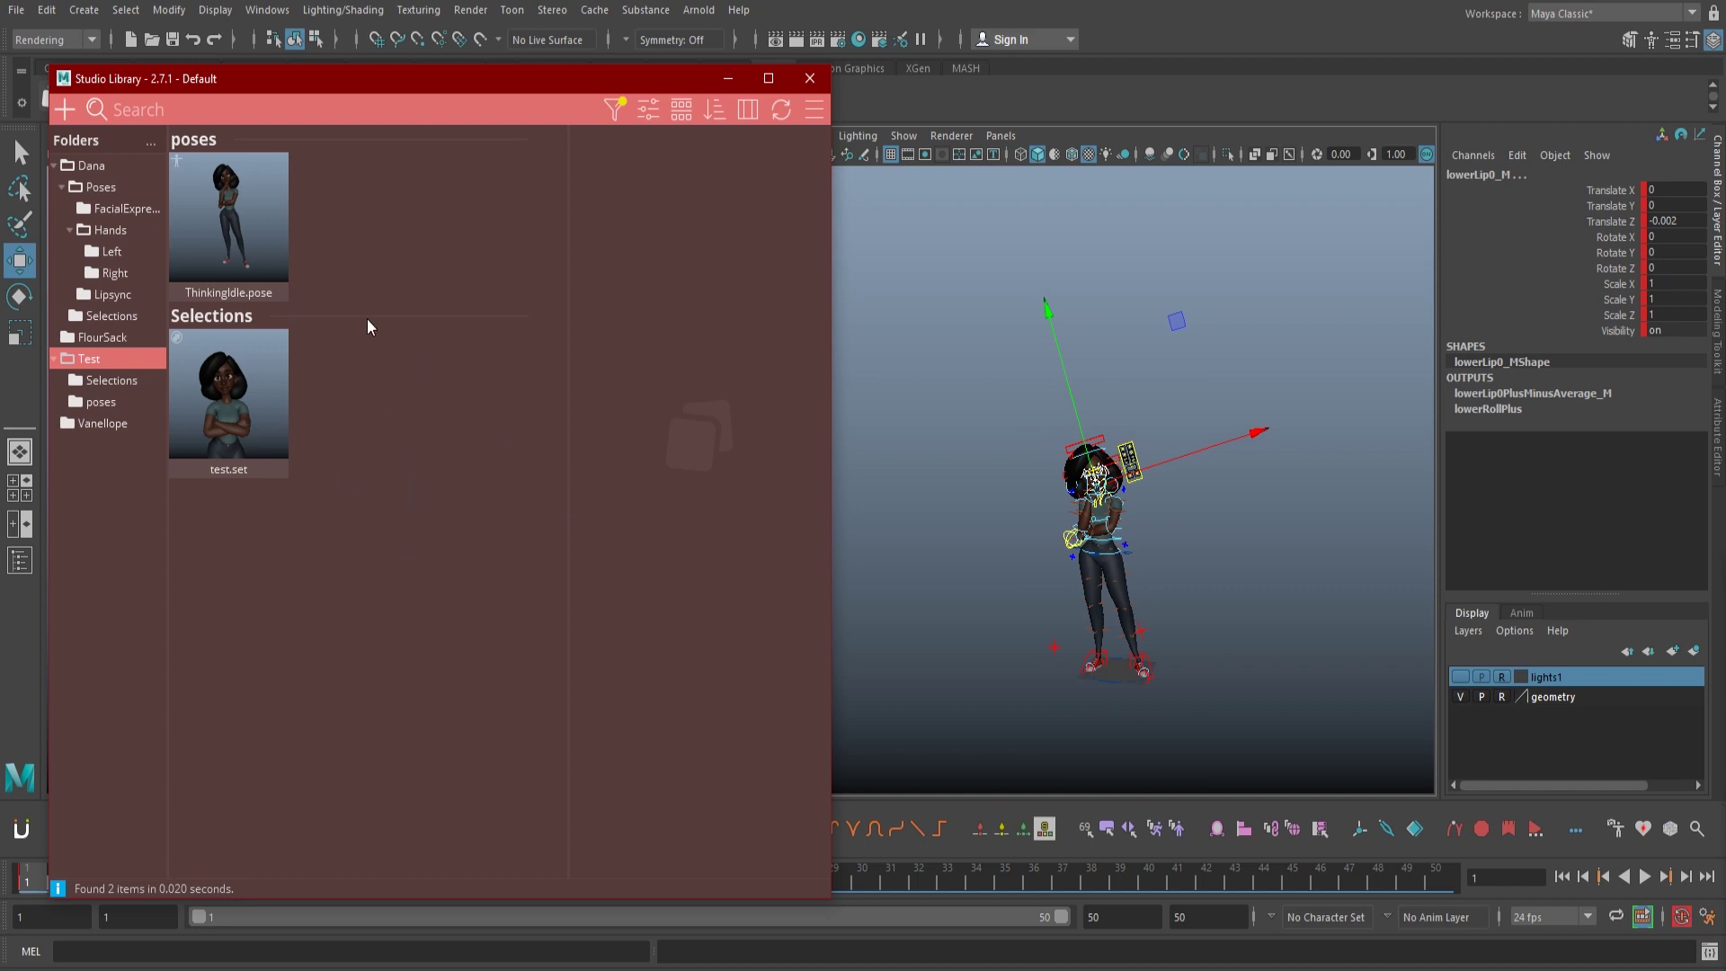
Save a TestMirrir mirror table of all the rig's controls with a snapshot thumbnail
click(63, 109)
click(95, 211)
drag(941, 306, 1308, 809)
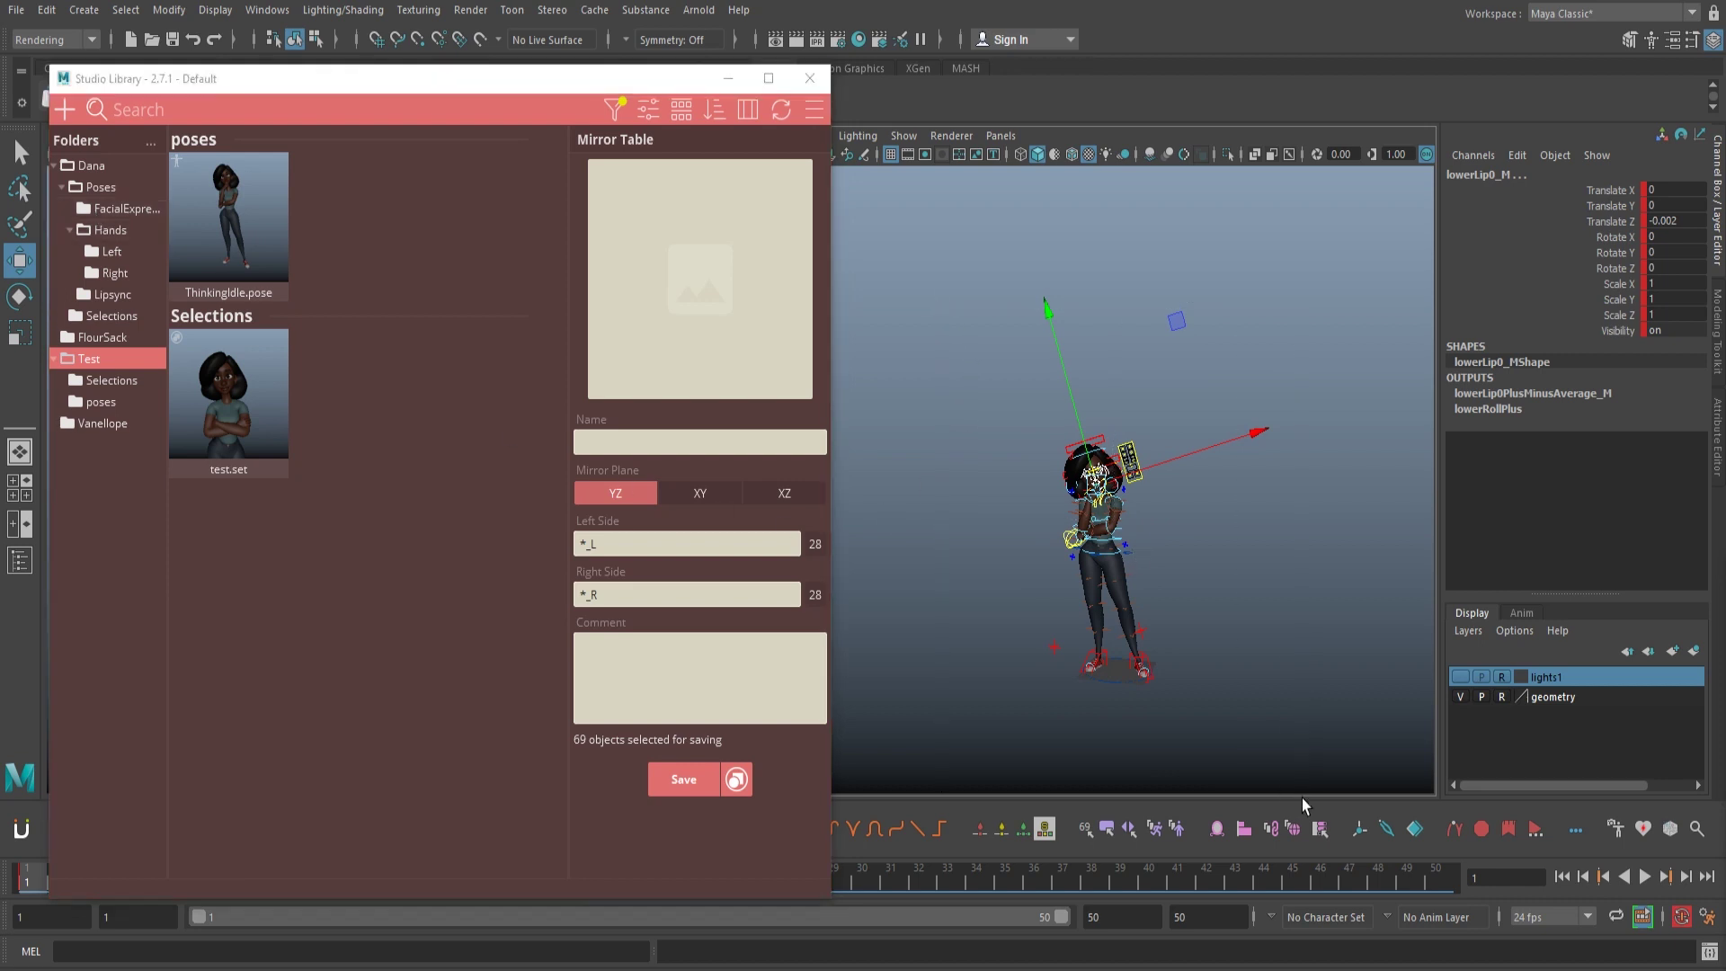
click(677, 375)
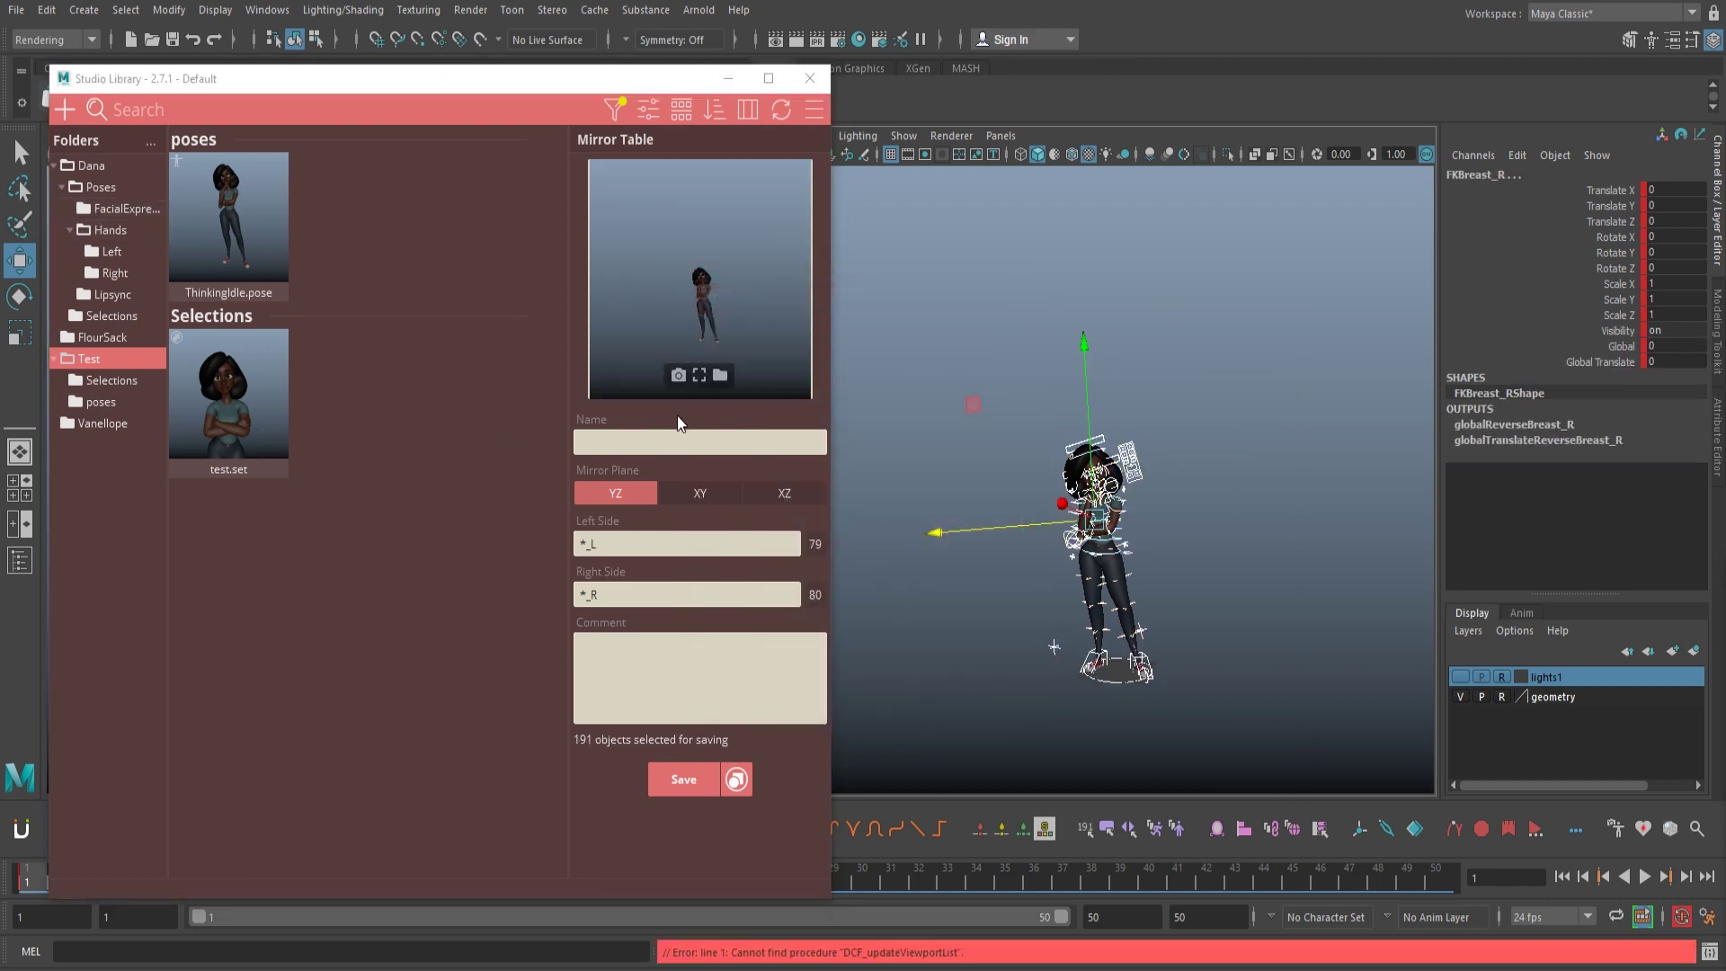
click(647, 441)
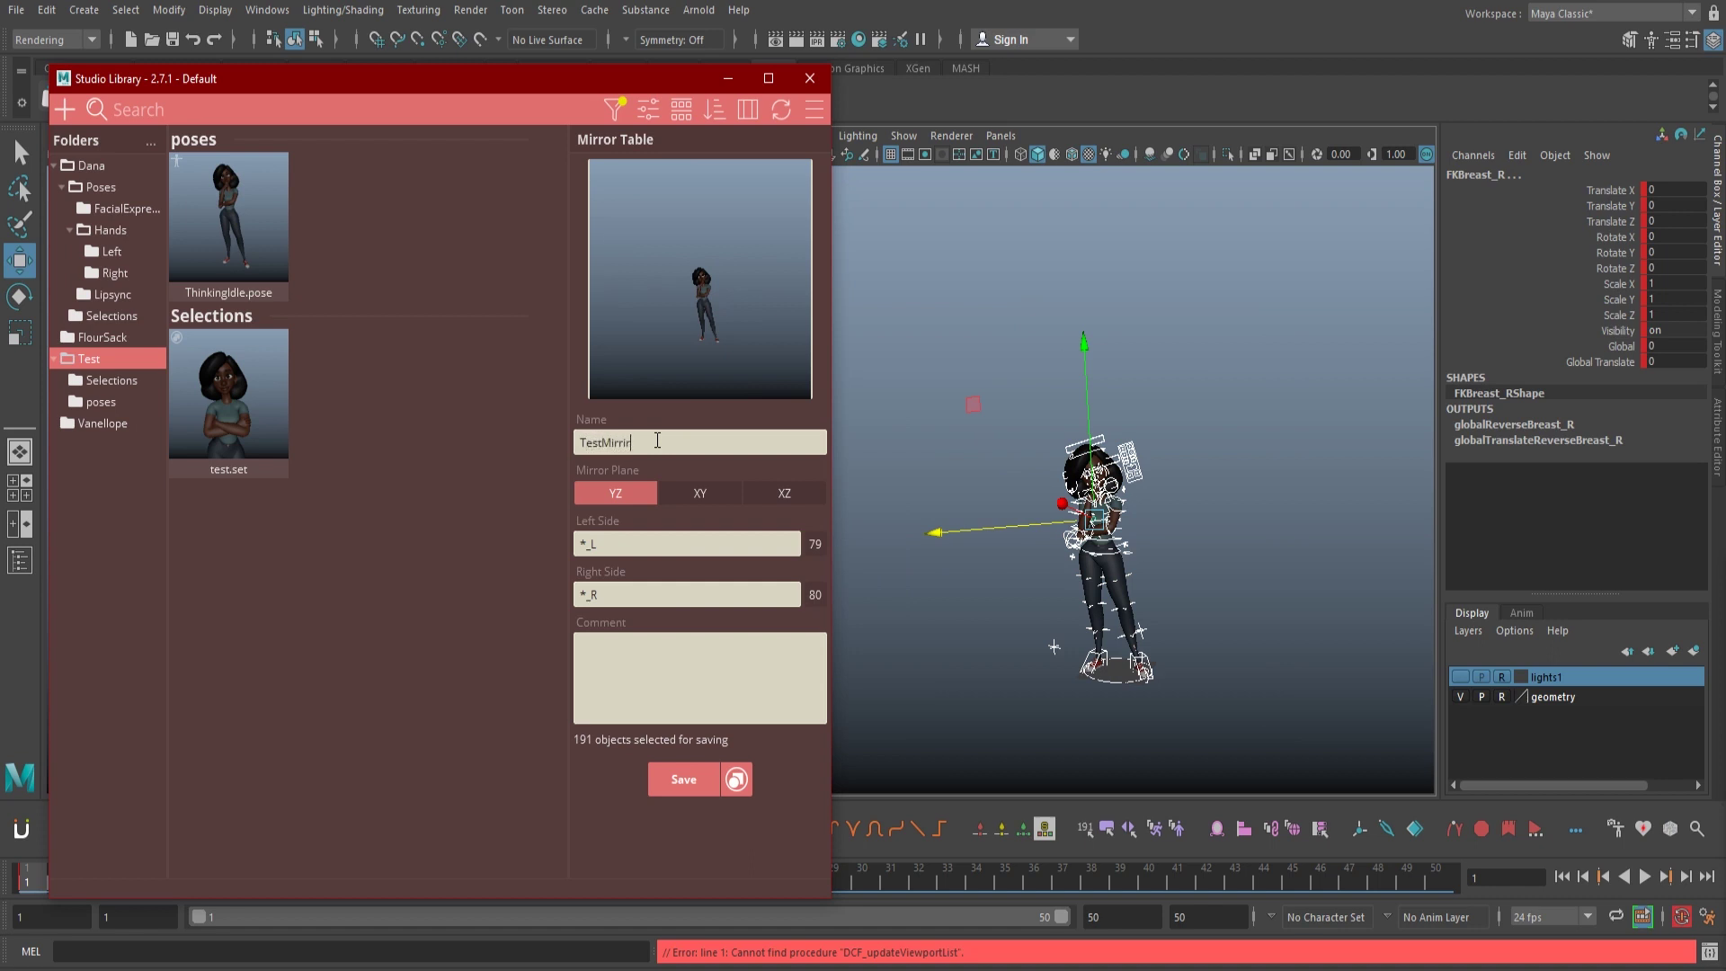
alt+drag(1125, 653, 1042, 668)
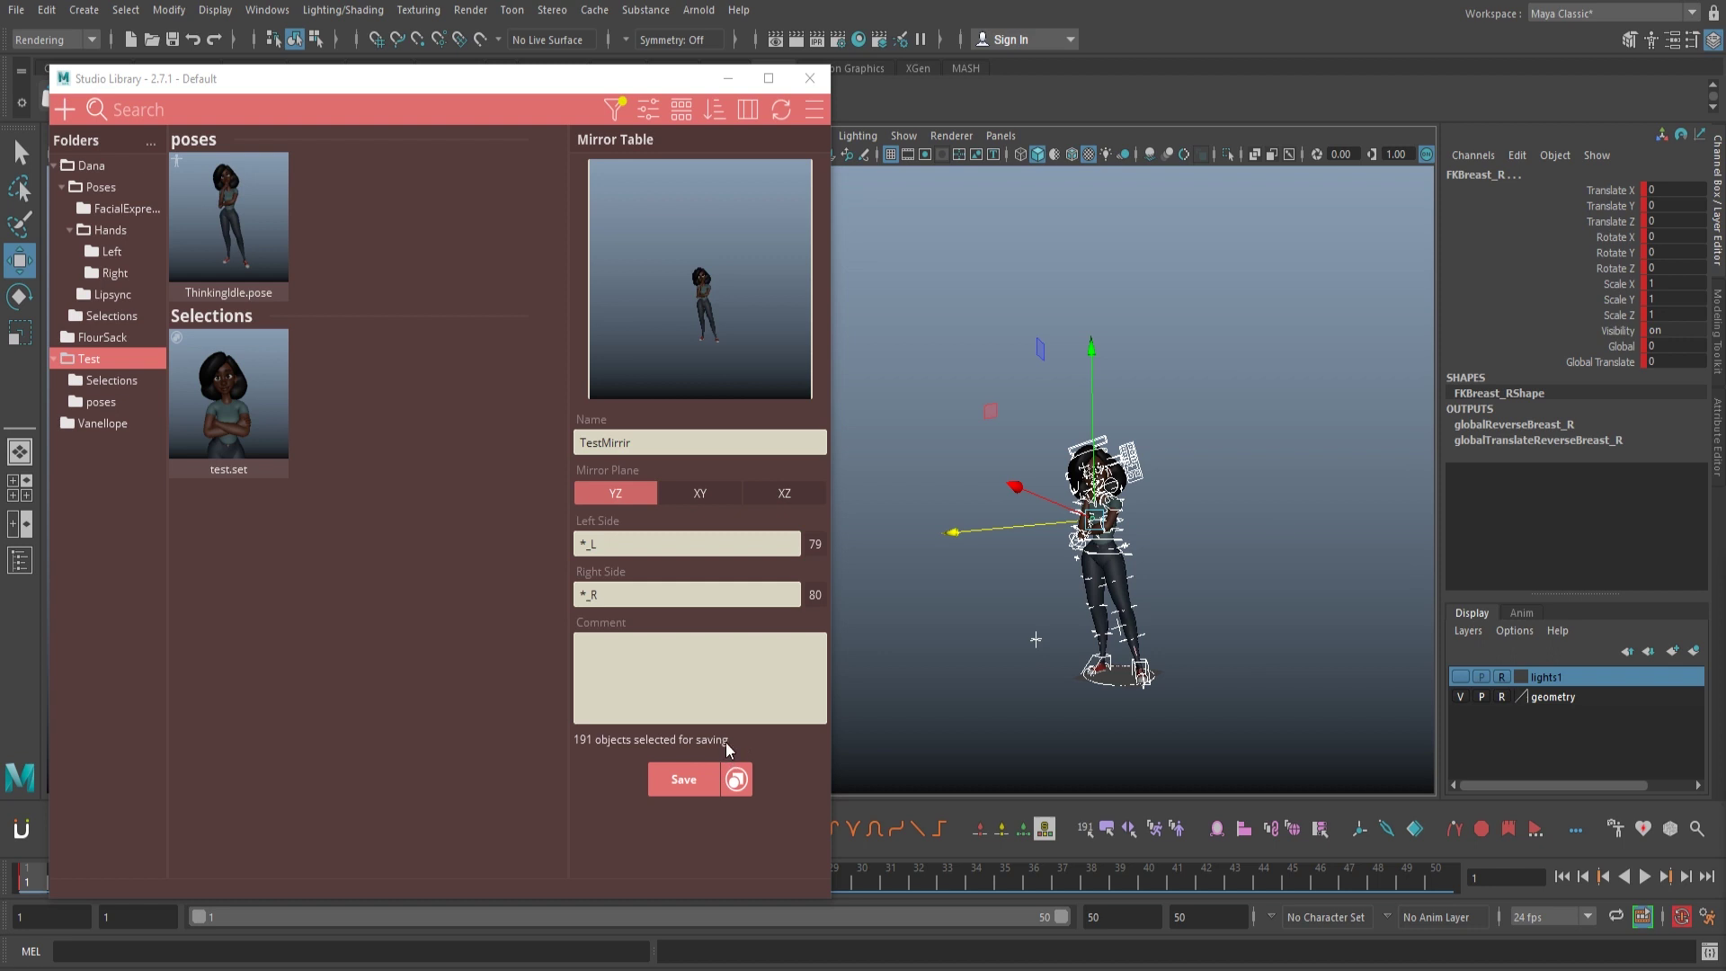
click(678, 781)
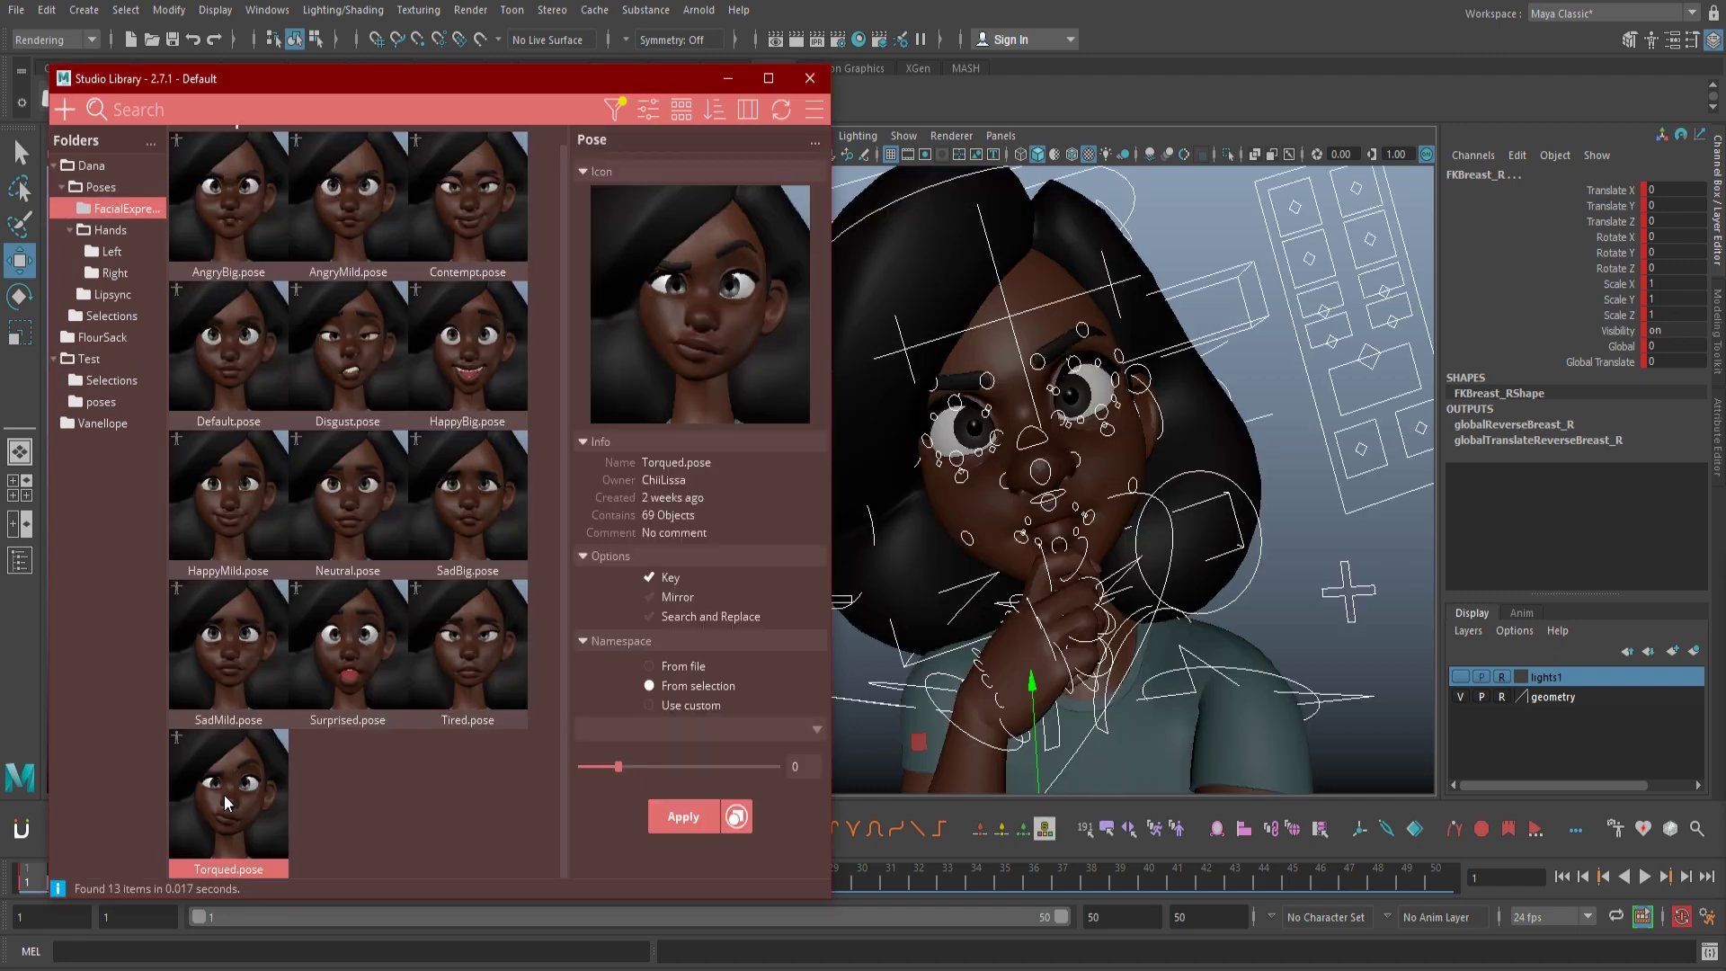
Apply Torqued at 100% blend with Mirror on, then again with Mirror off
middle_drag(224, 794, 267, 790)
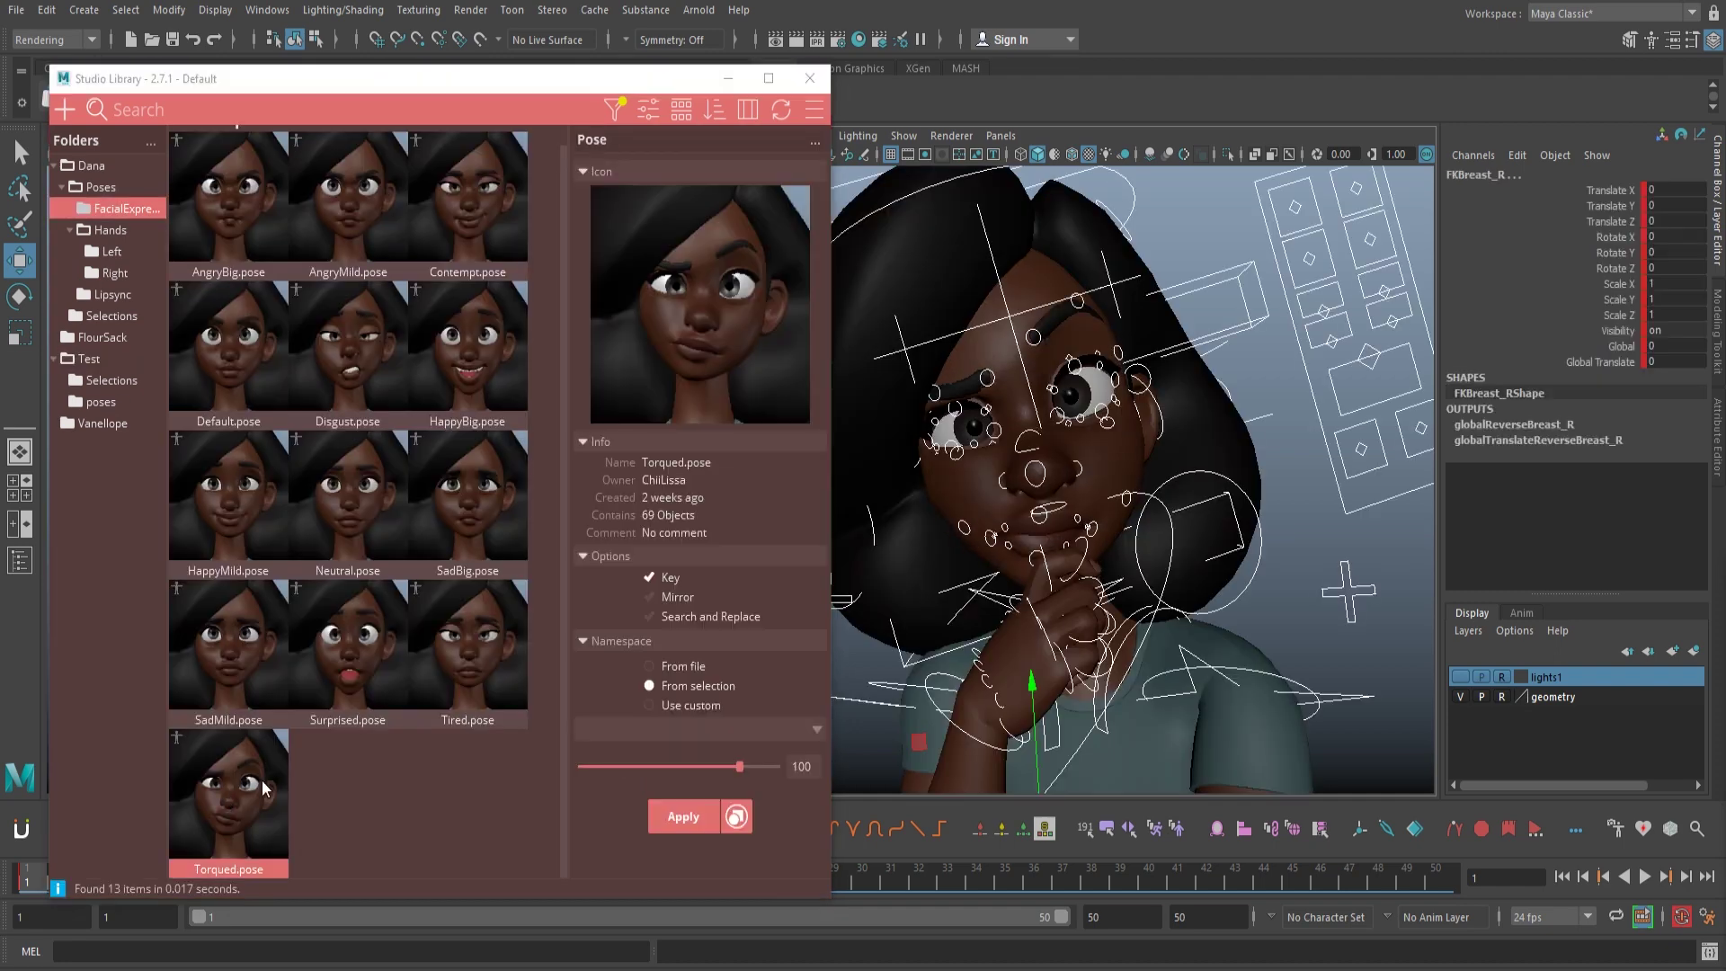
click(649, 598)
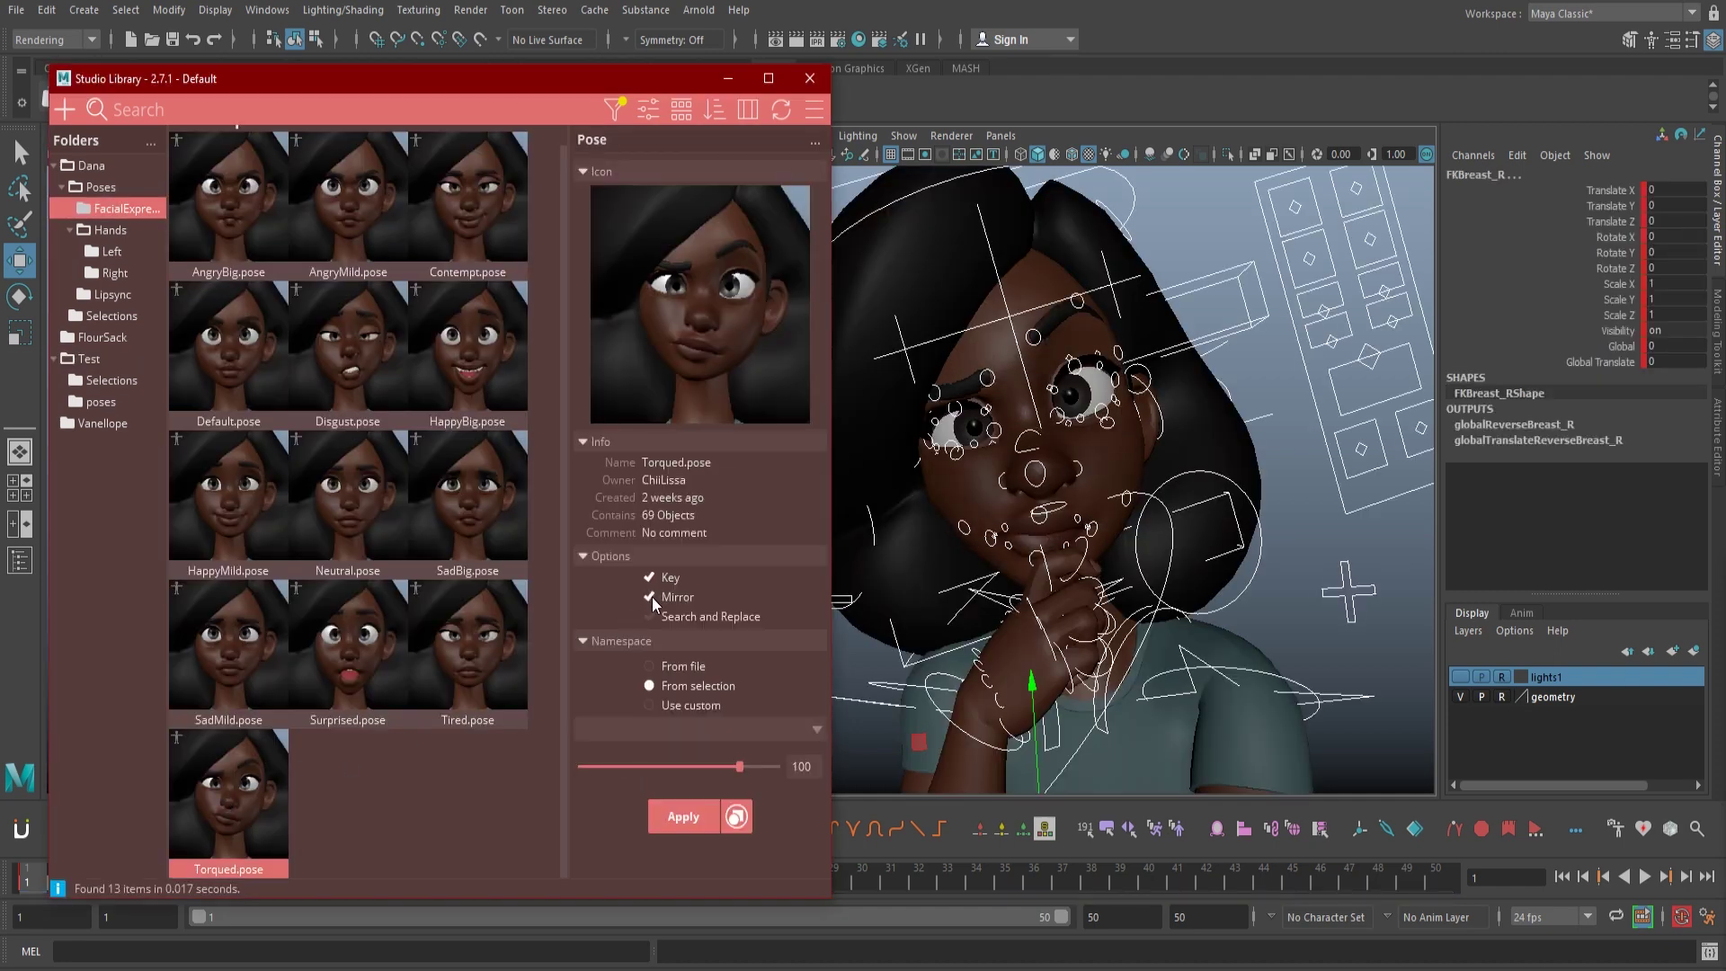
click(677, 817)
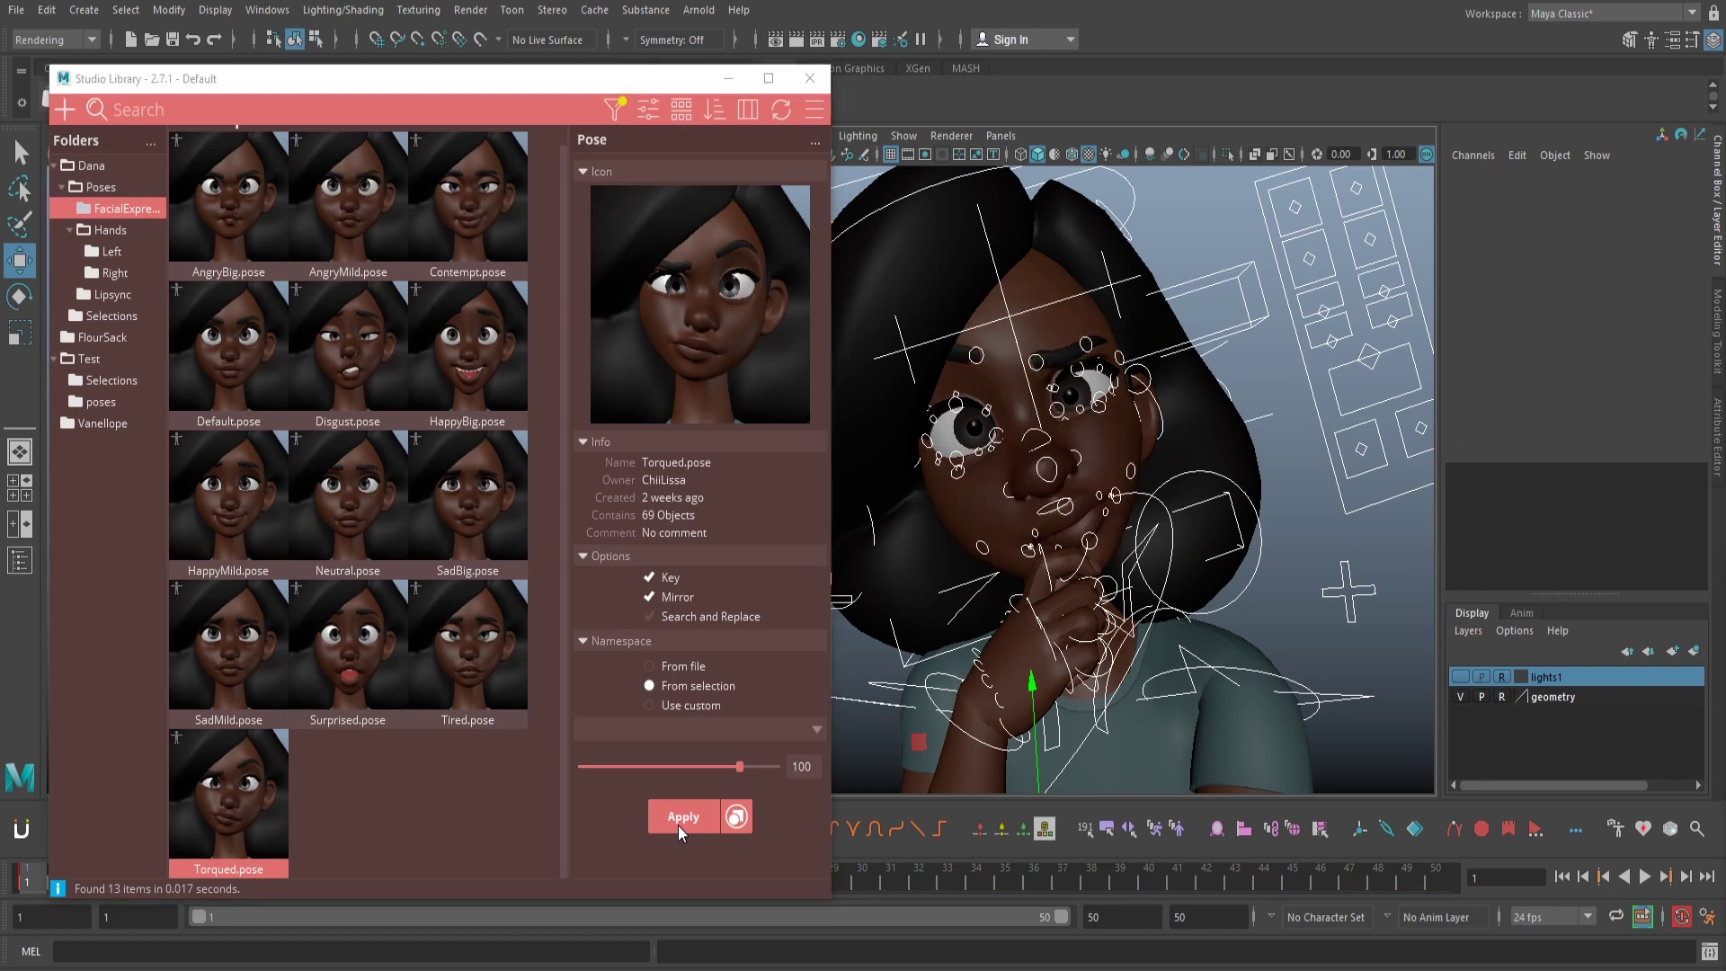
click(650, 595)
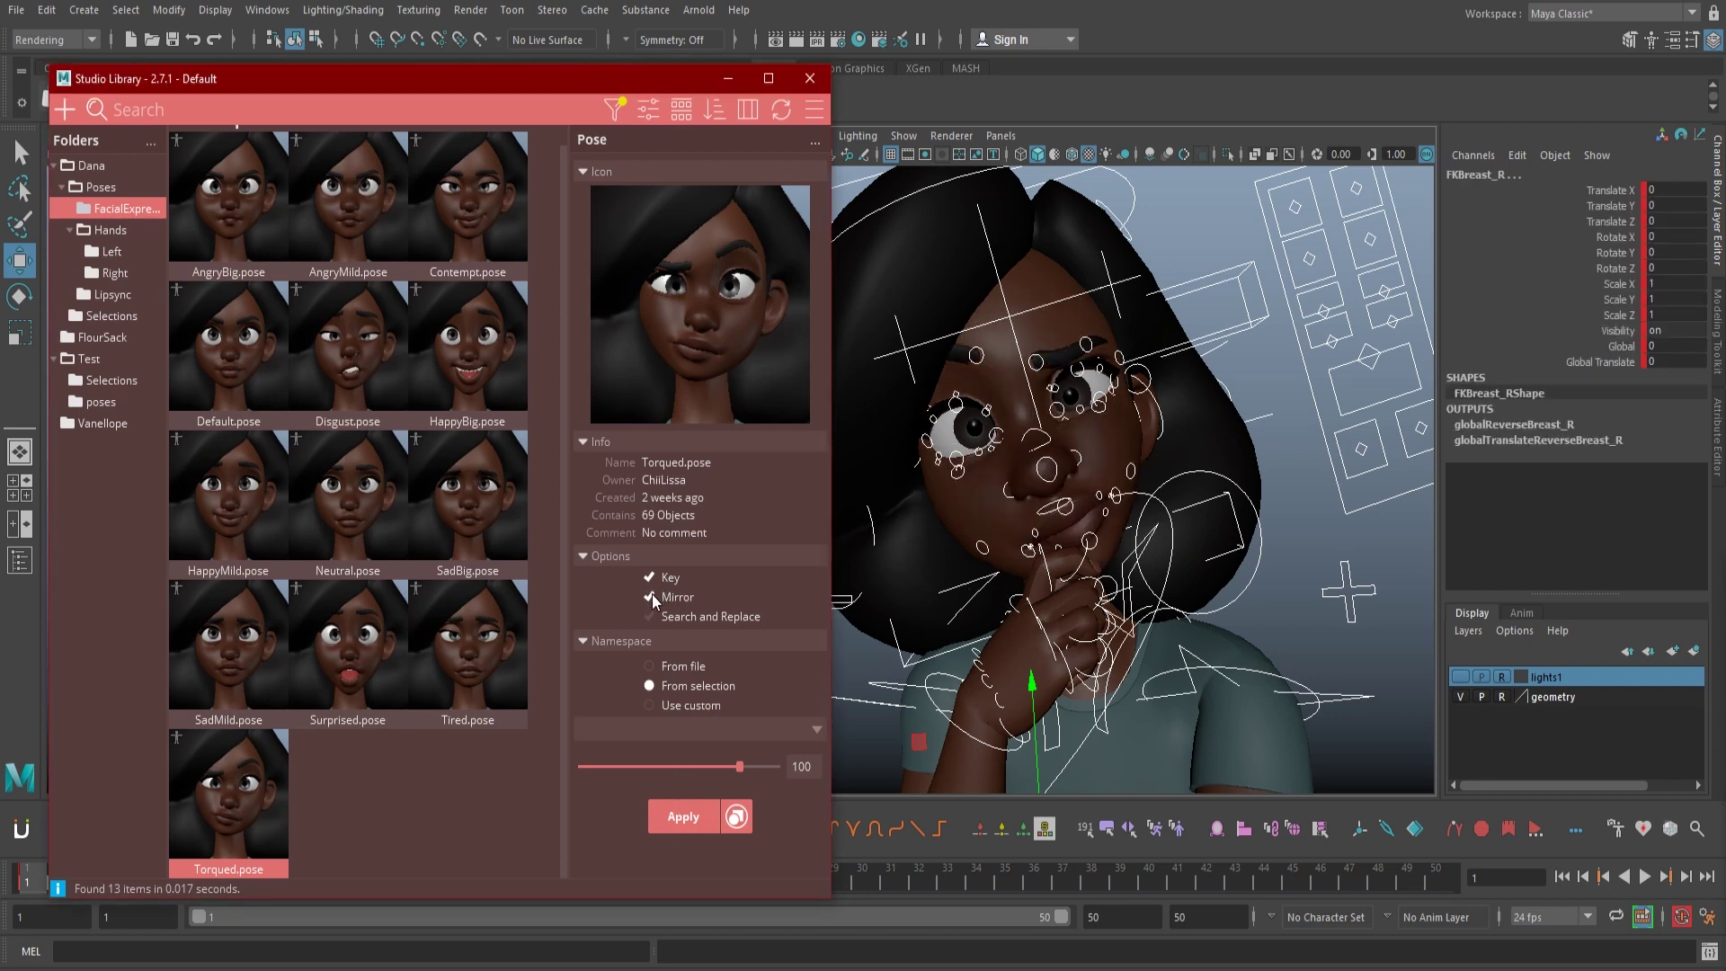
click(682, 818)
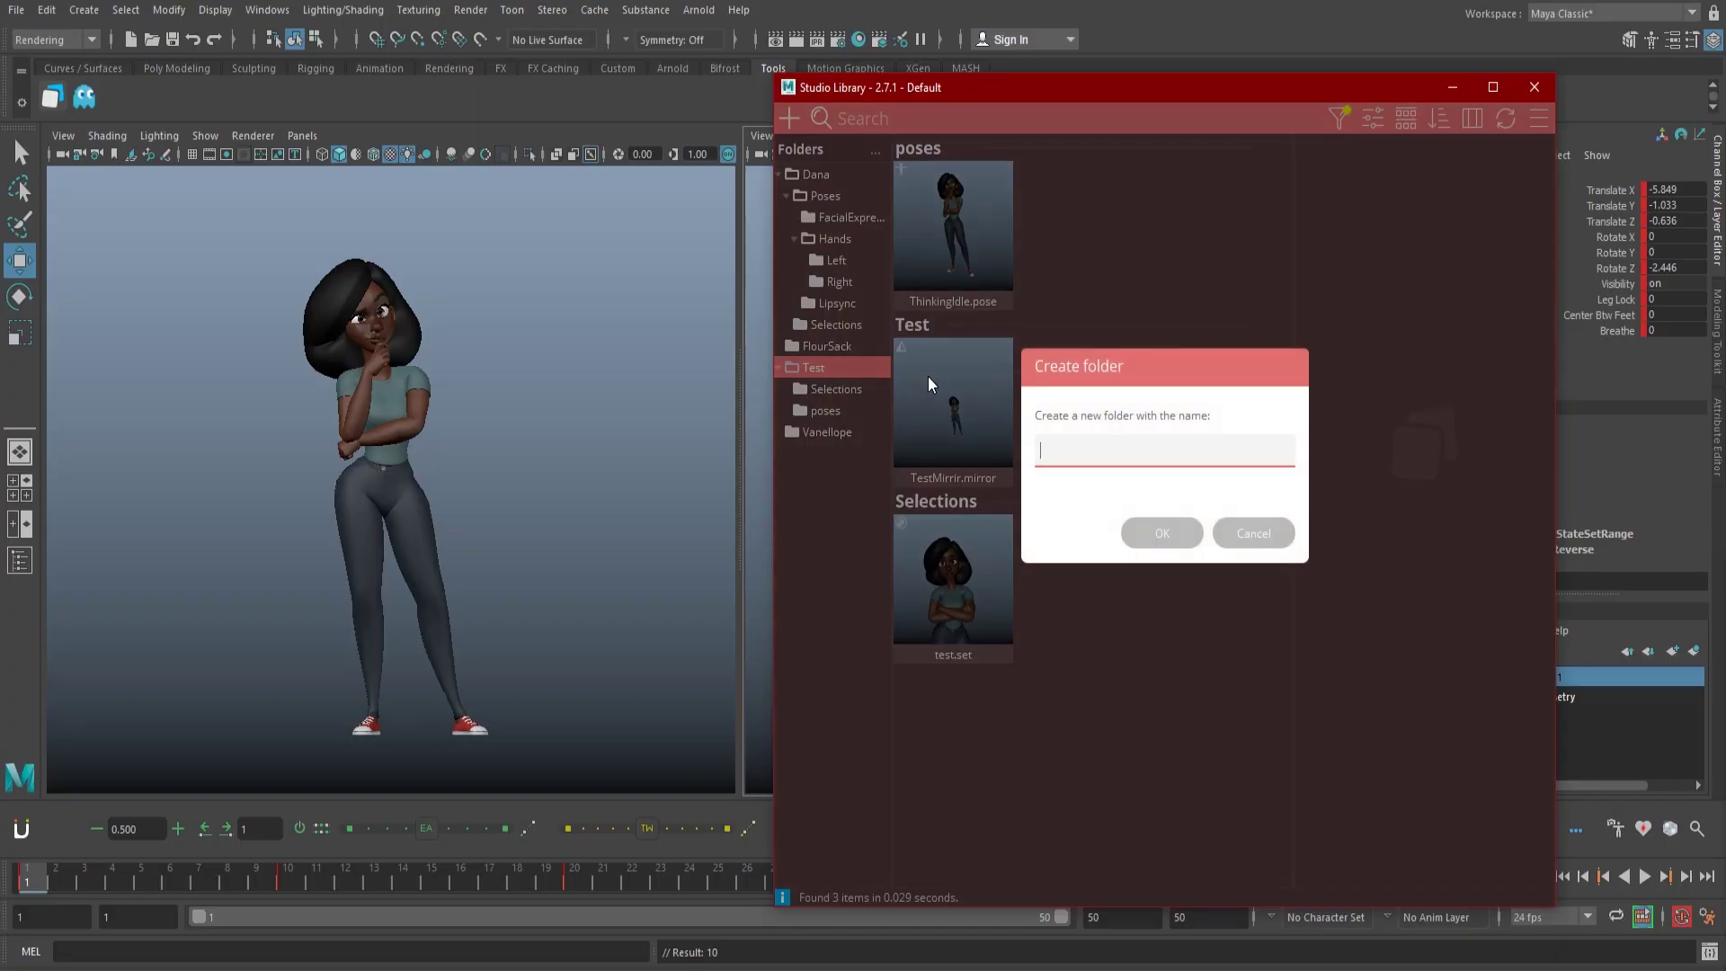
Name the new folder 'animations' under Test
text(animations)
key(Return)
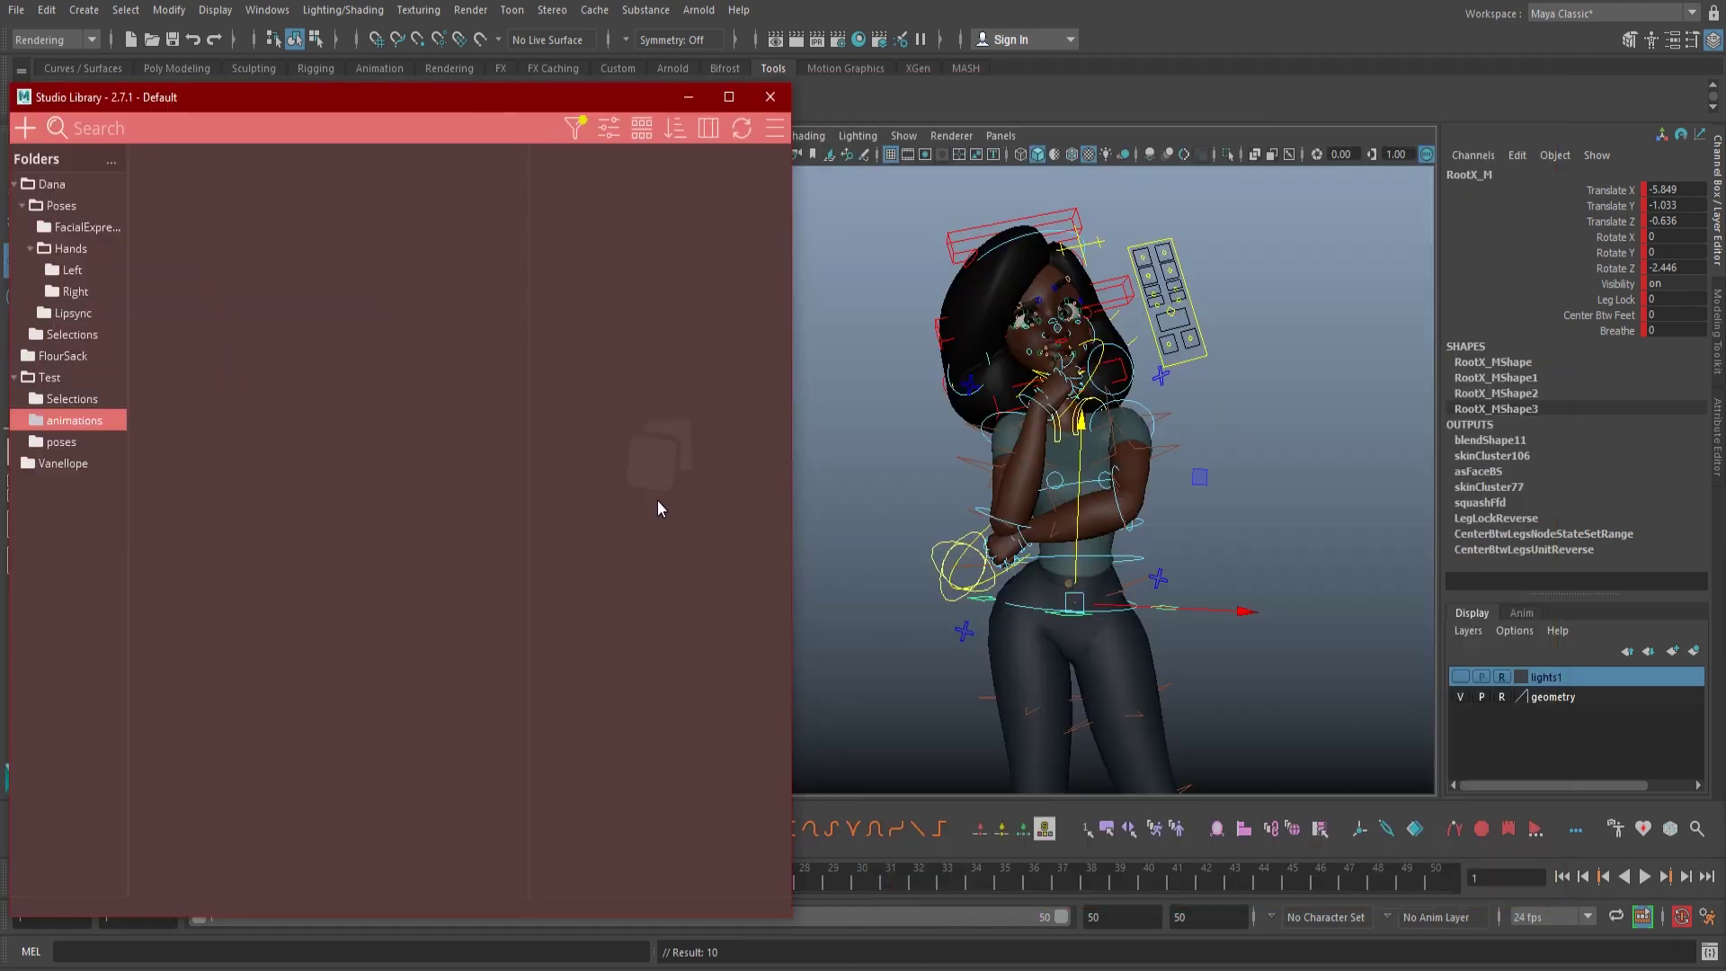
scroll(939, 478, down, 5)
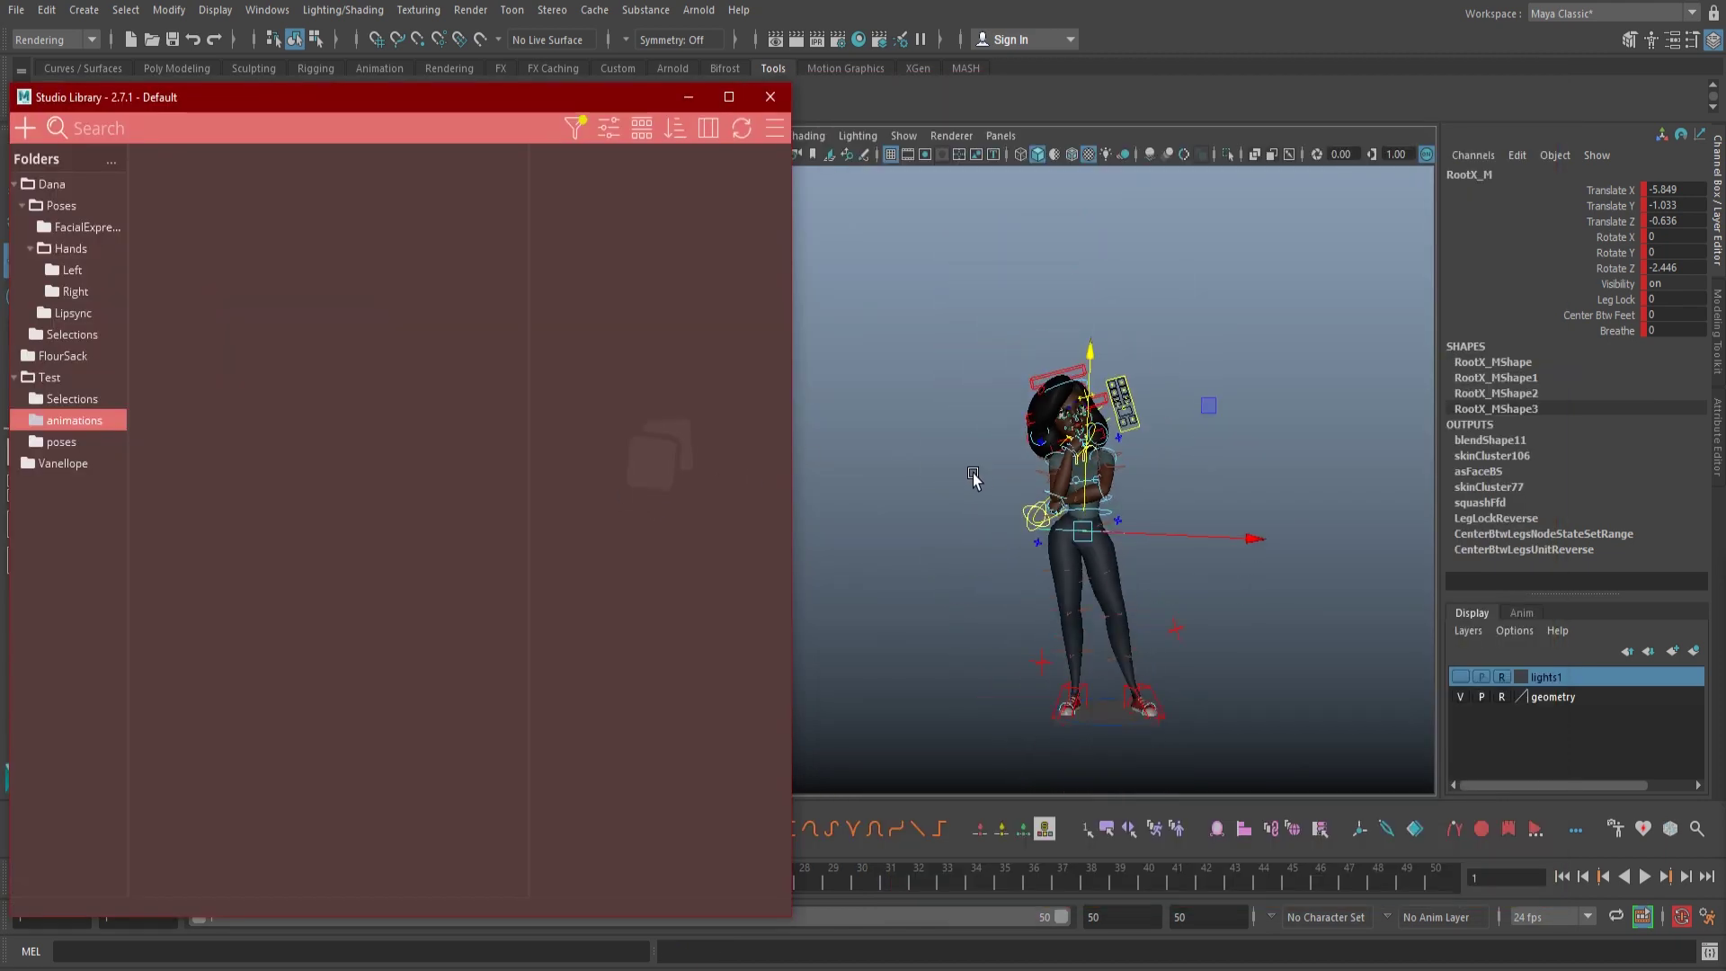
Start a new animation save with By Frame set to 2 and capture its thumbnail
click(24, 128)
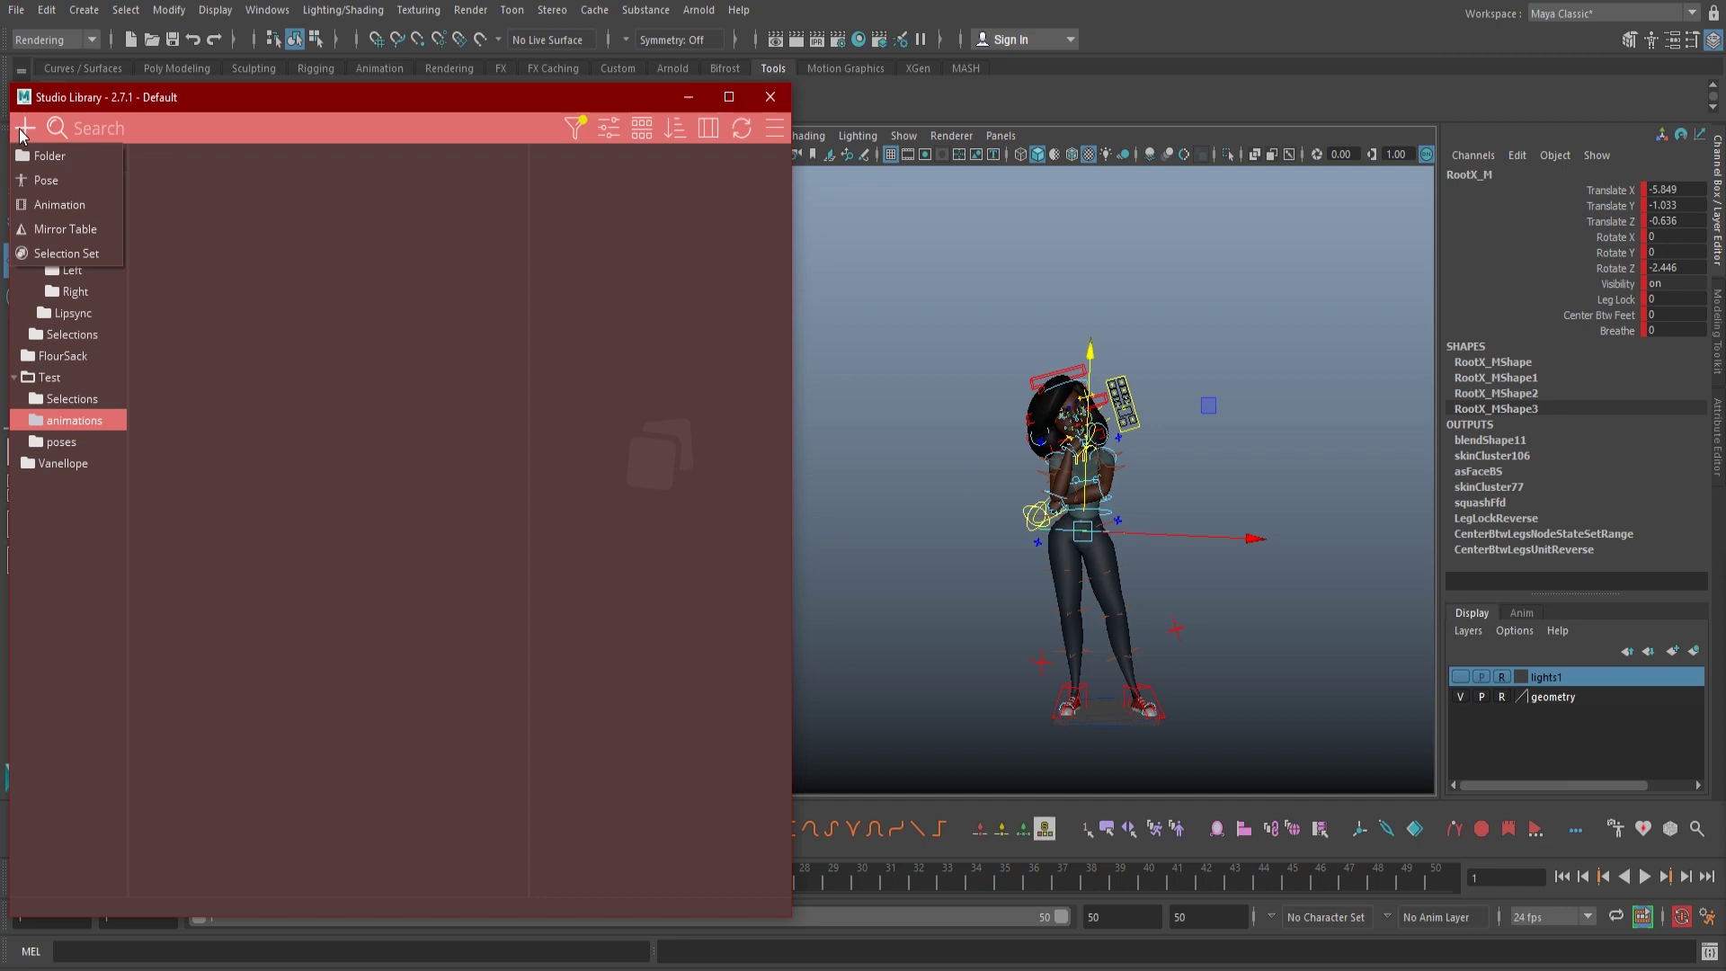
click(51, 208)
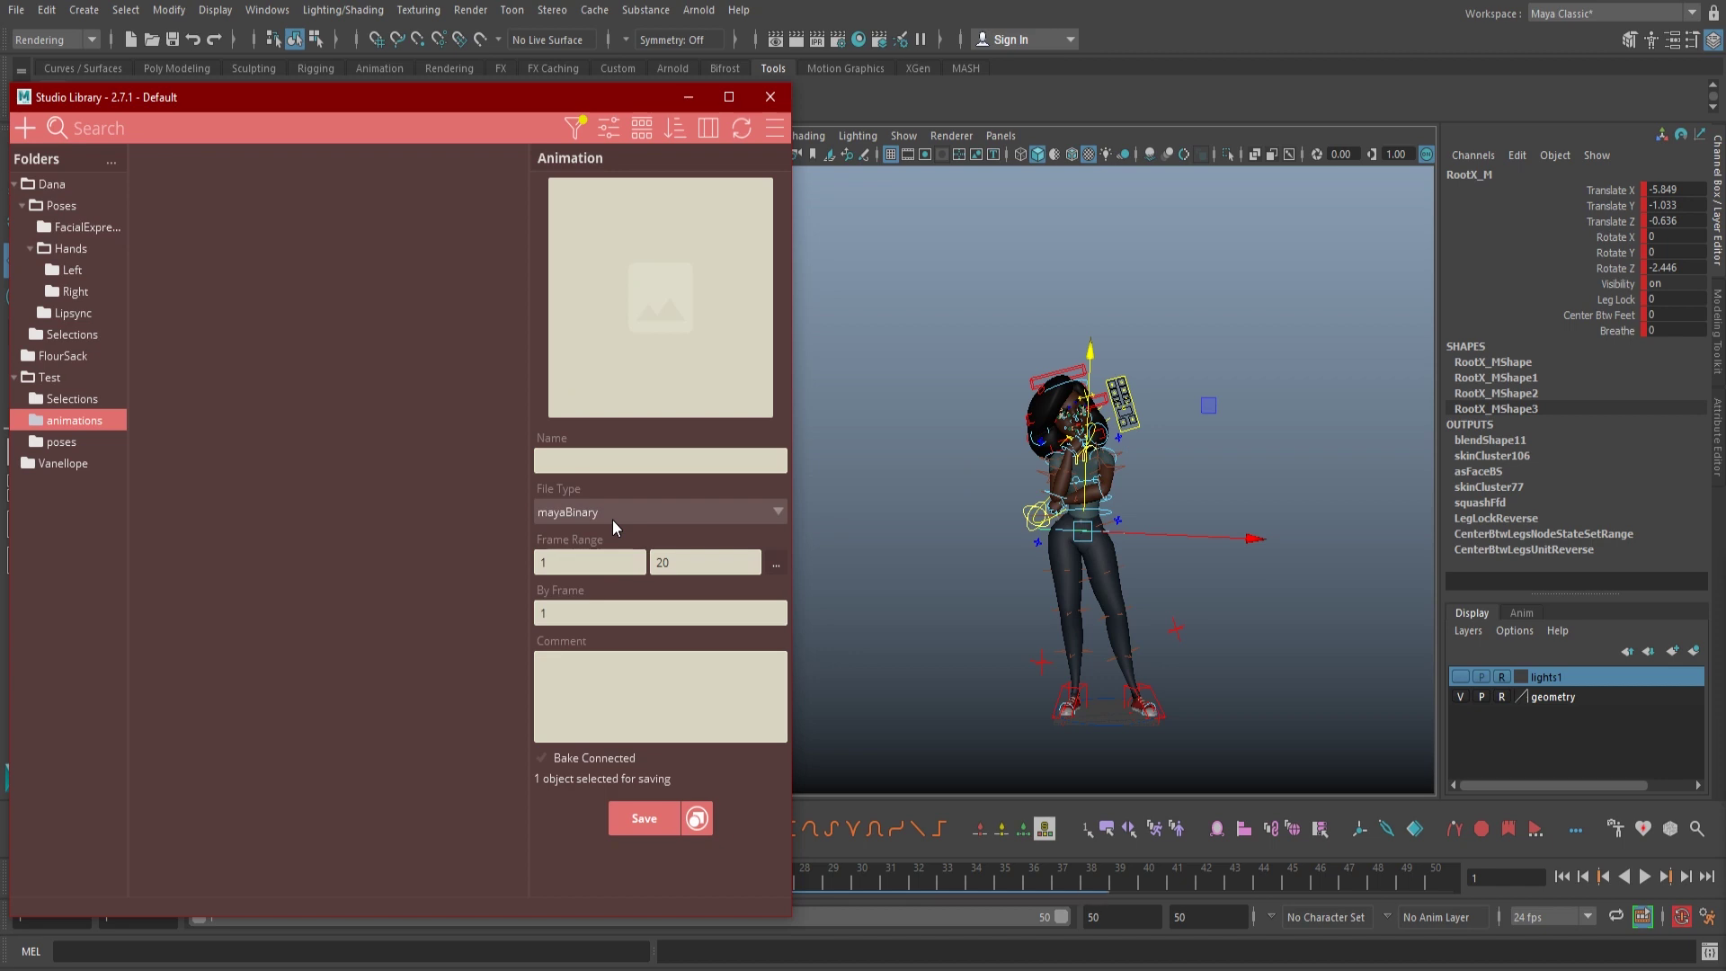
mouse_move(661, 398)
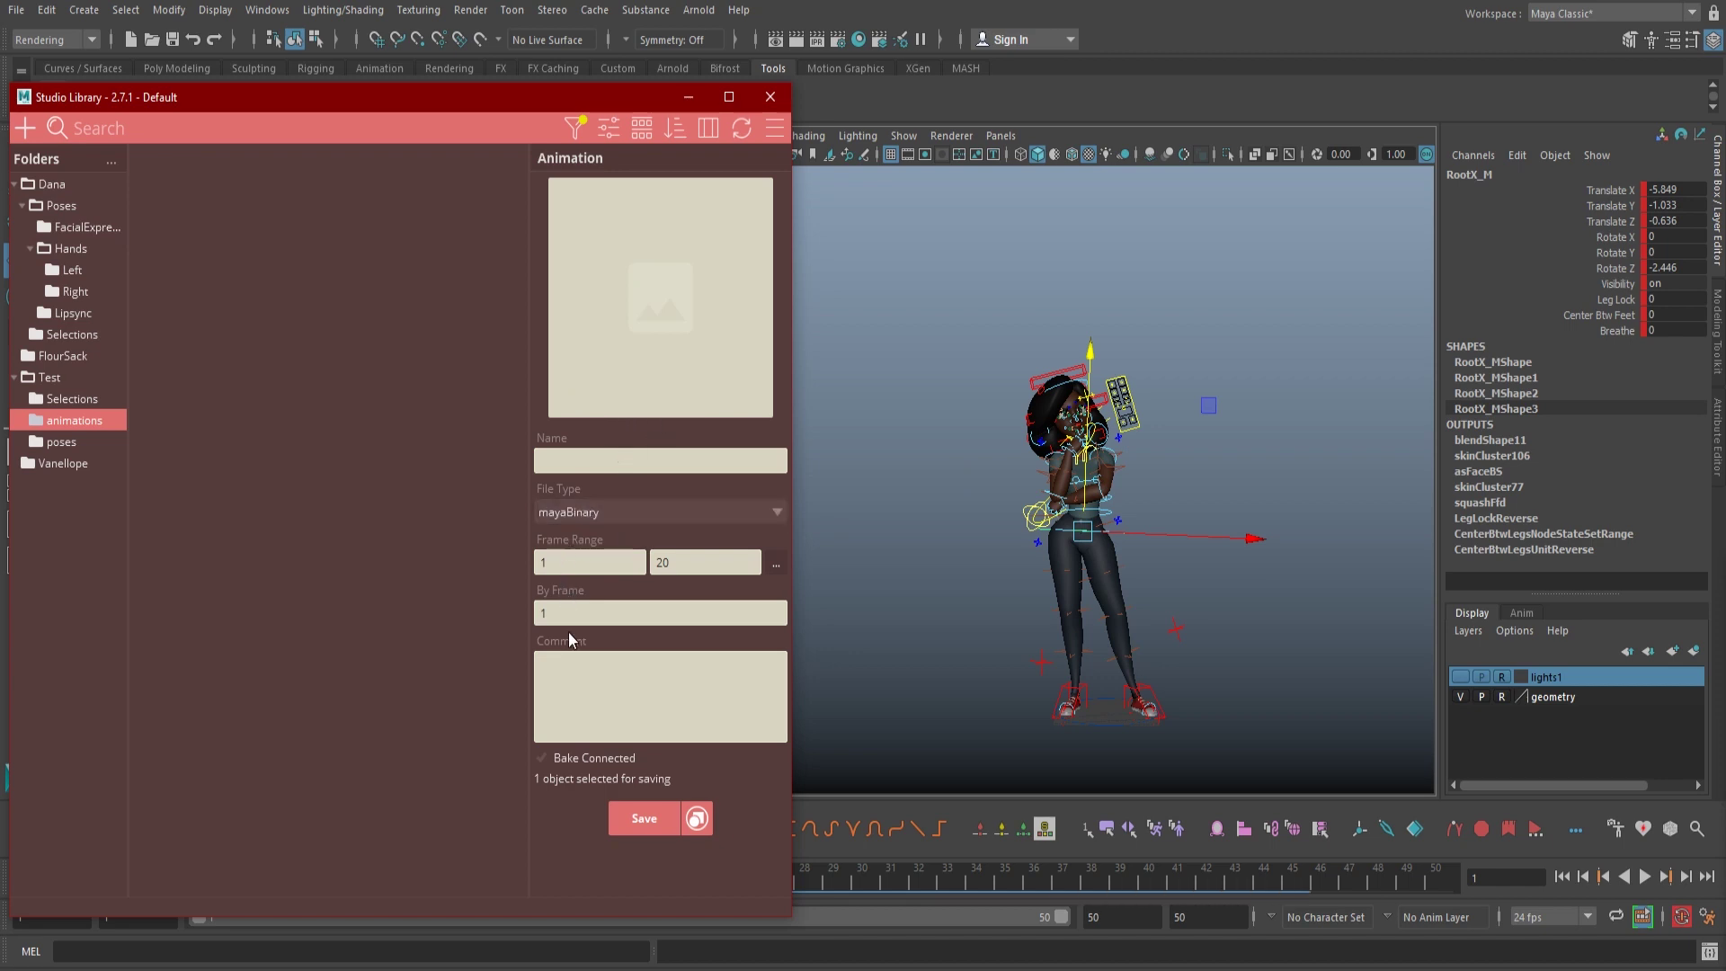
drag(553, 613, 501, 619)
text(2)
click(639, 394)
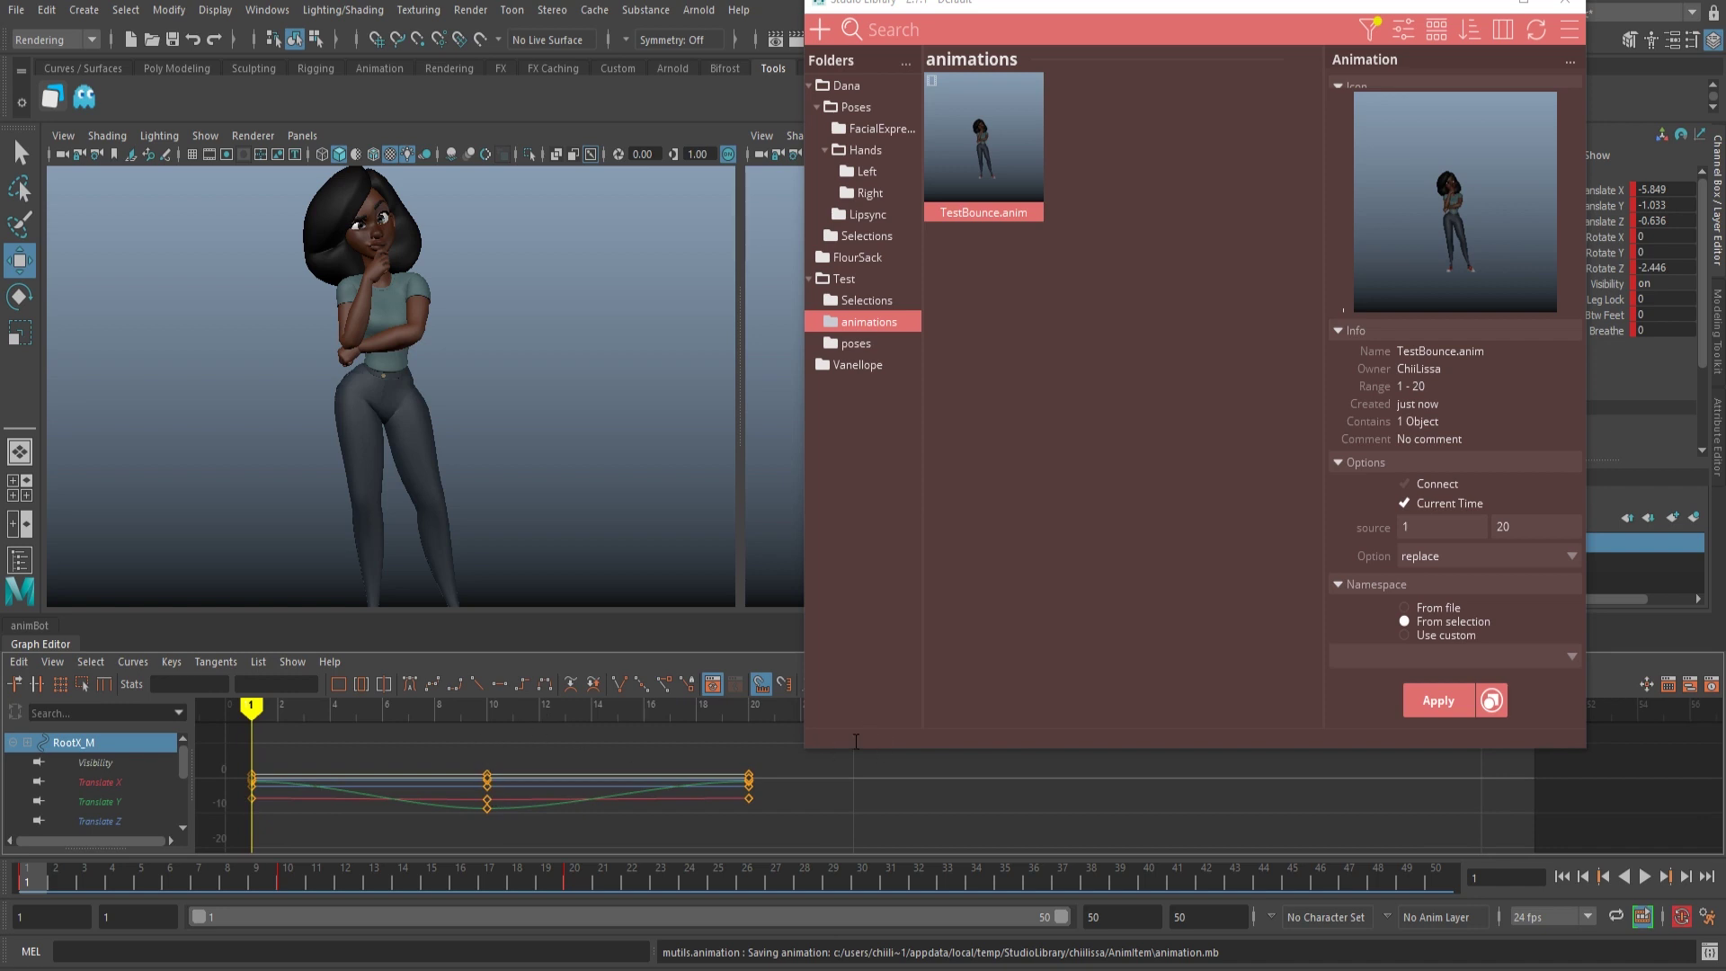
Turn Connect off for TestBounce.anim and set its load option to insert
click(1406, 485)
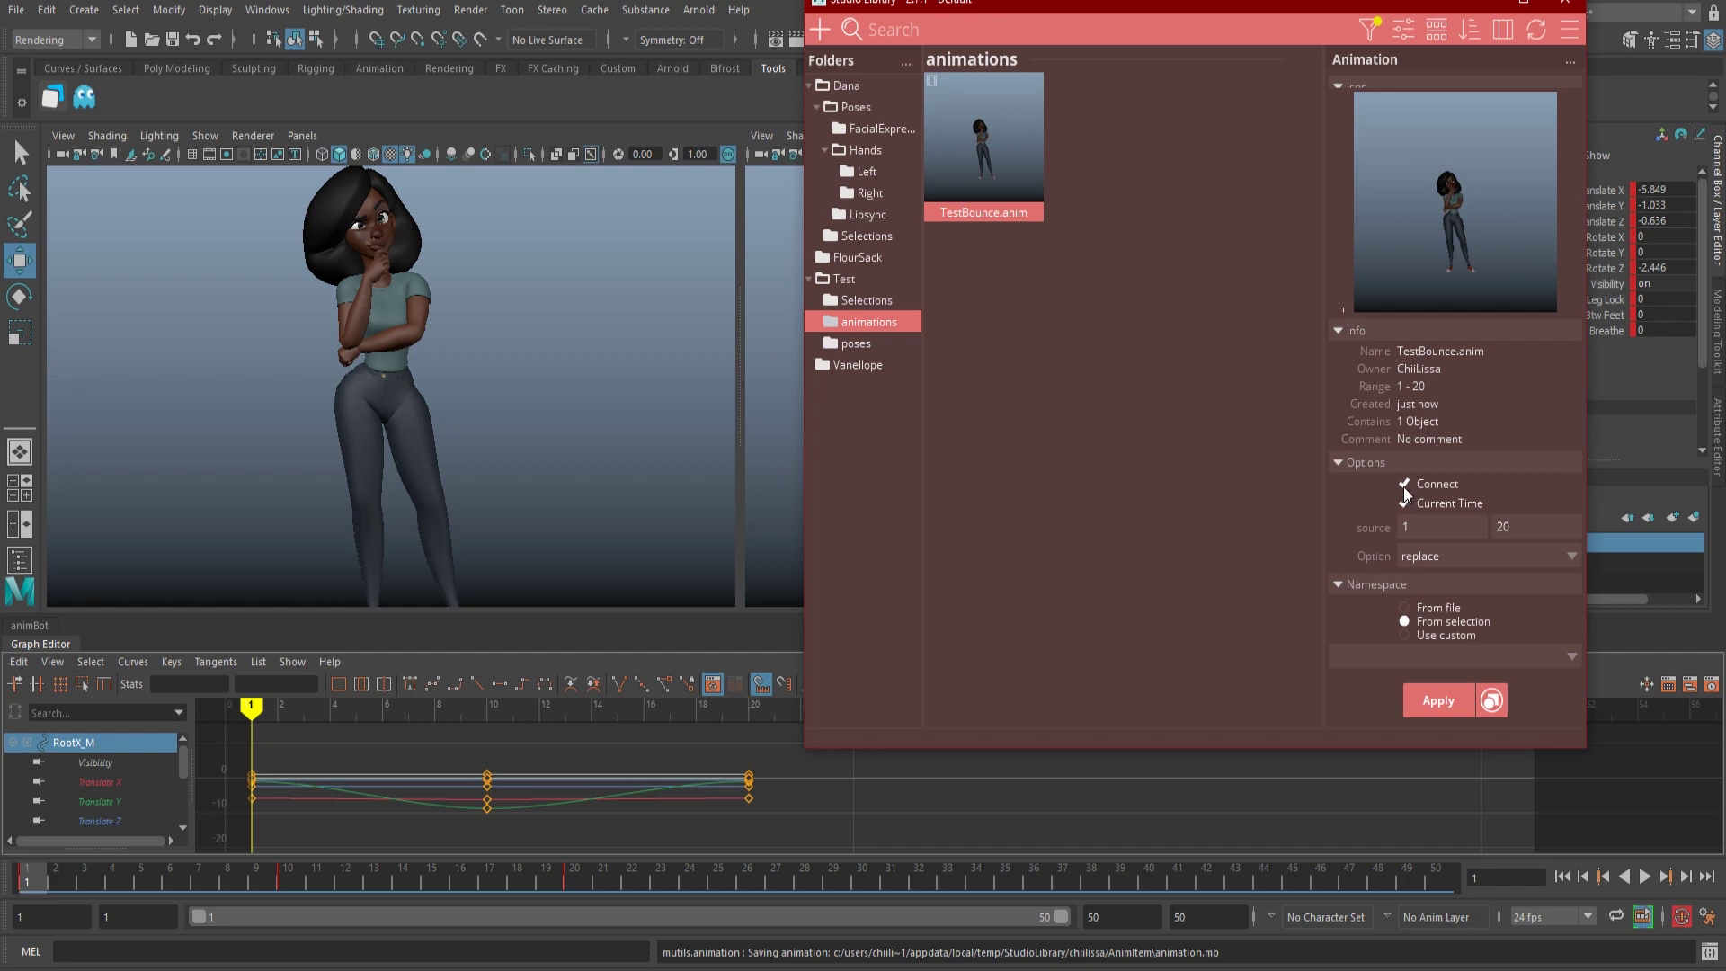
click(1405, 485)
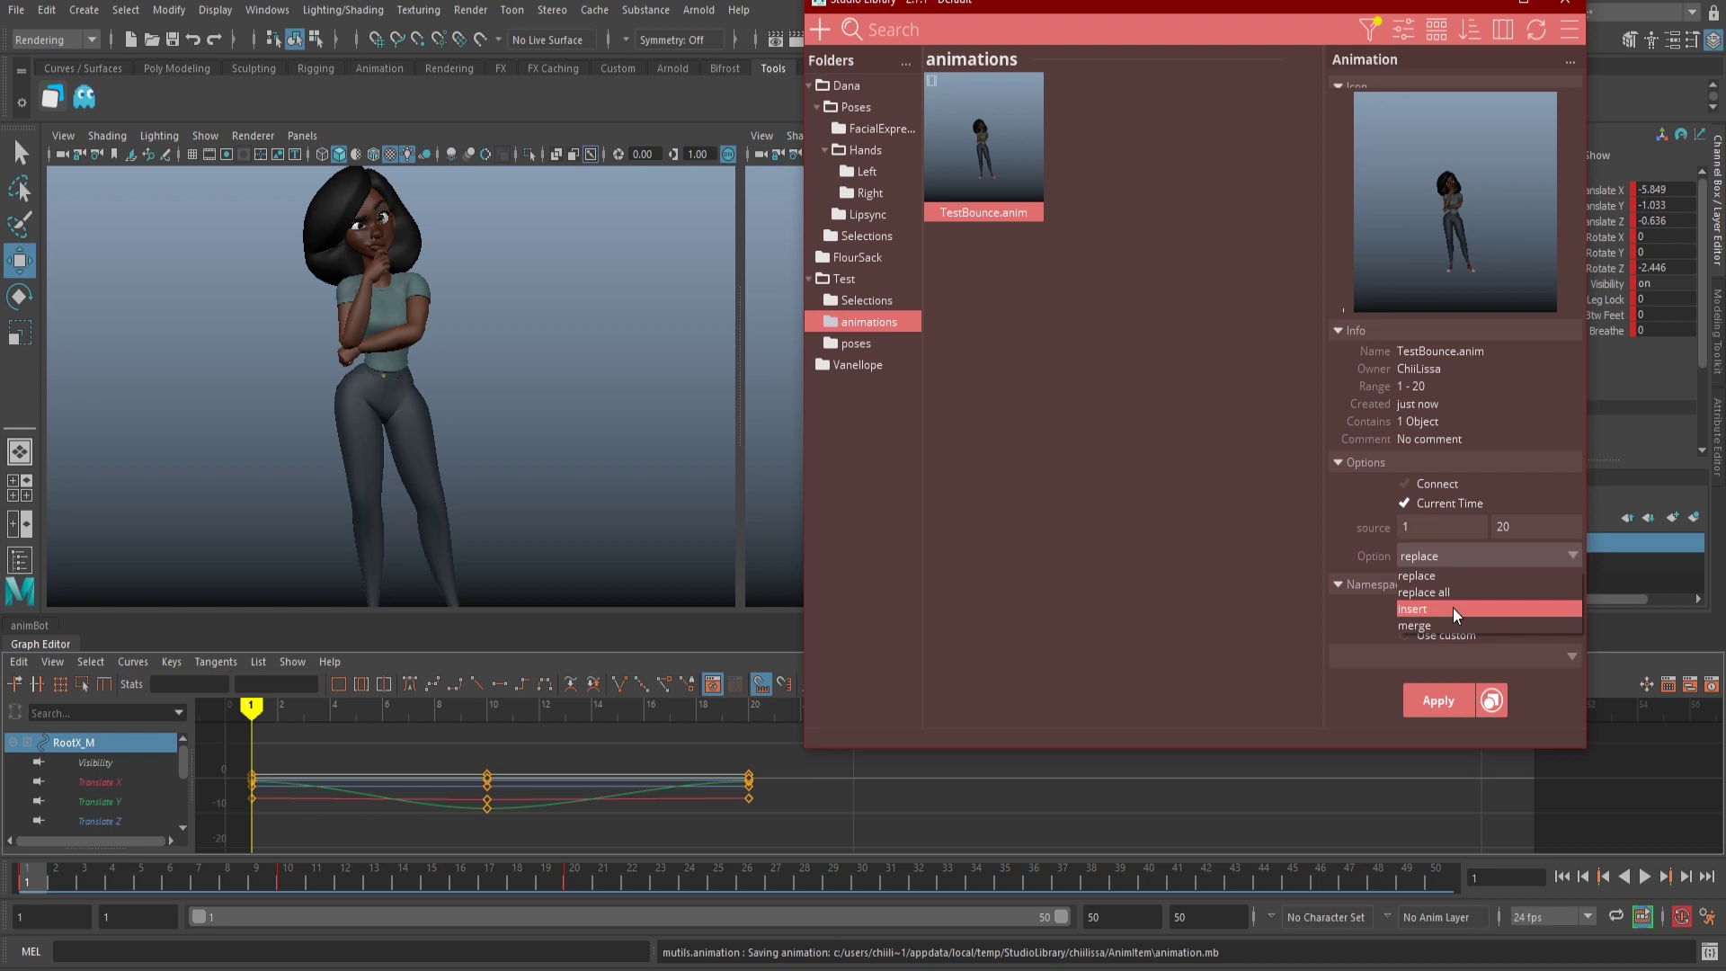
click(1456, 610)
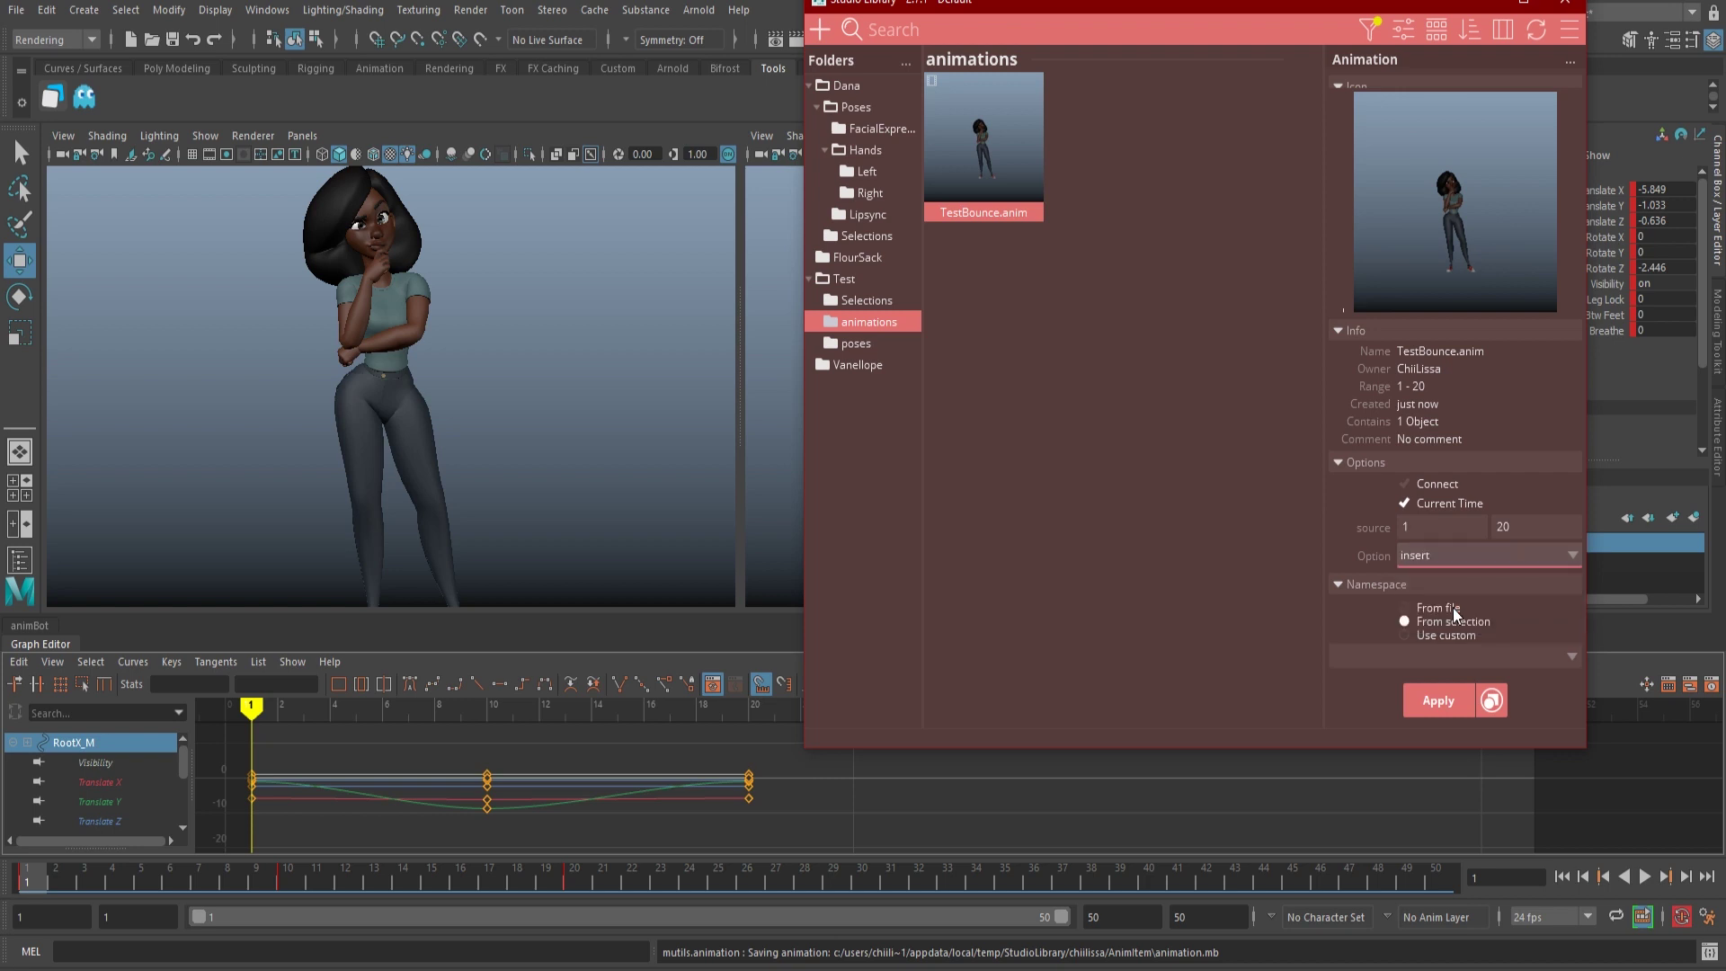
click(1459, 558)
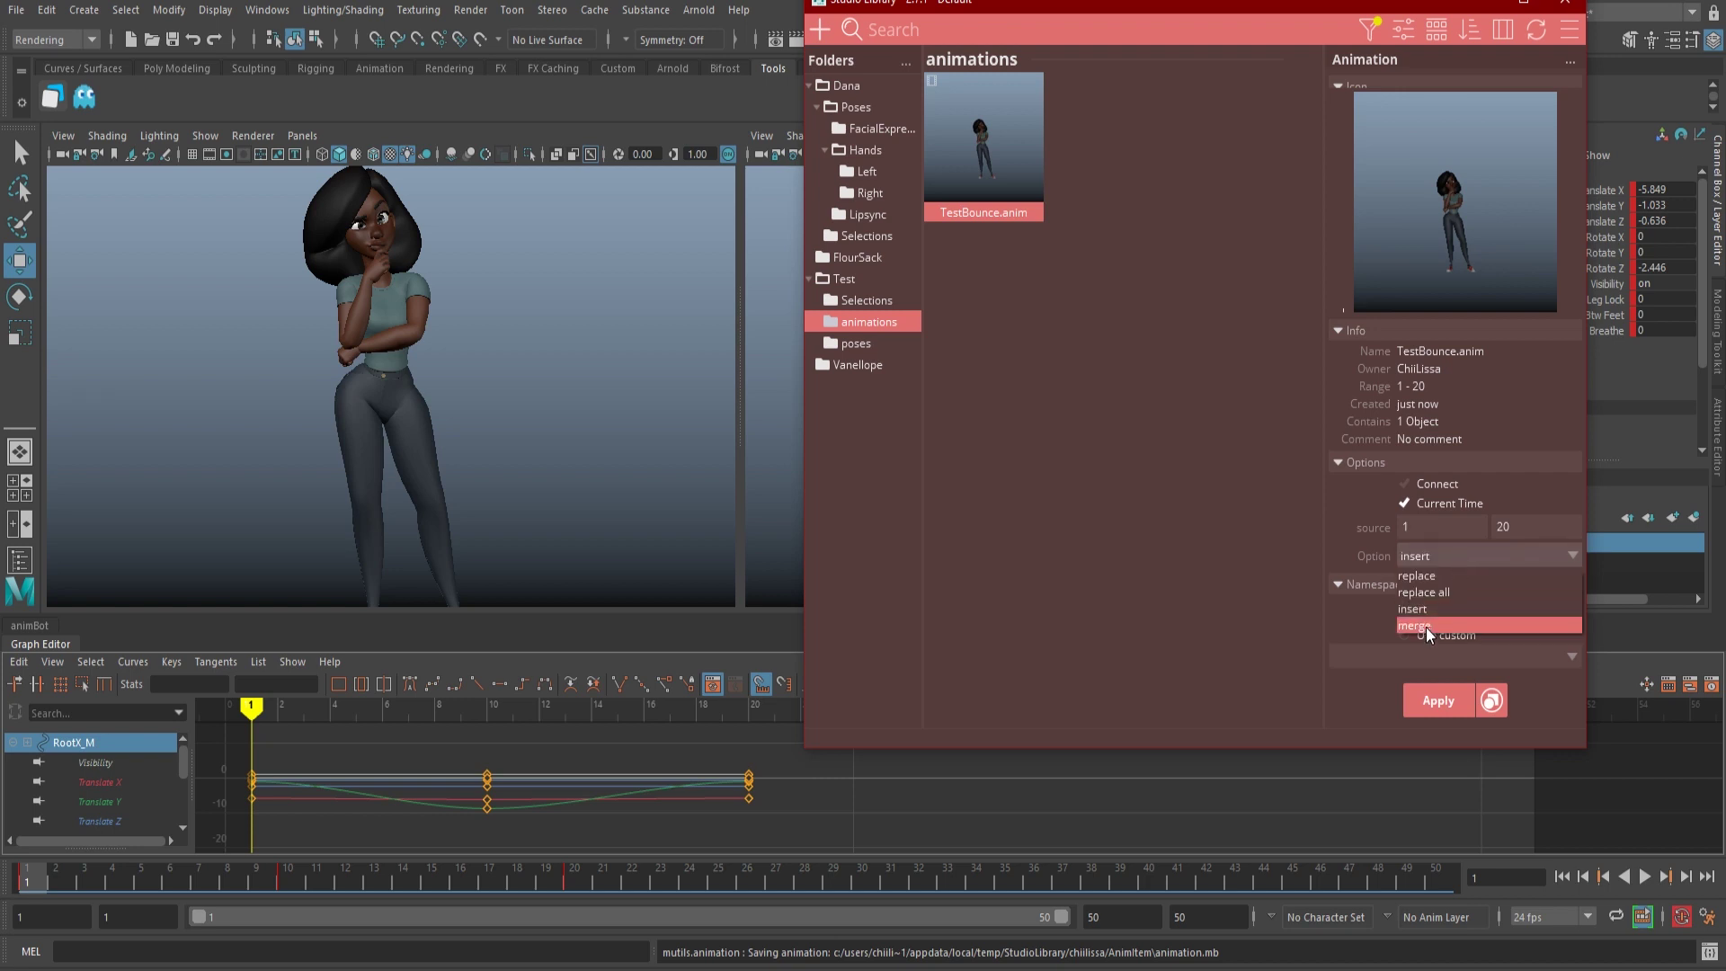